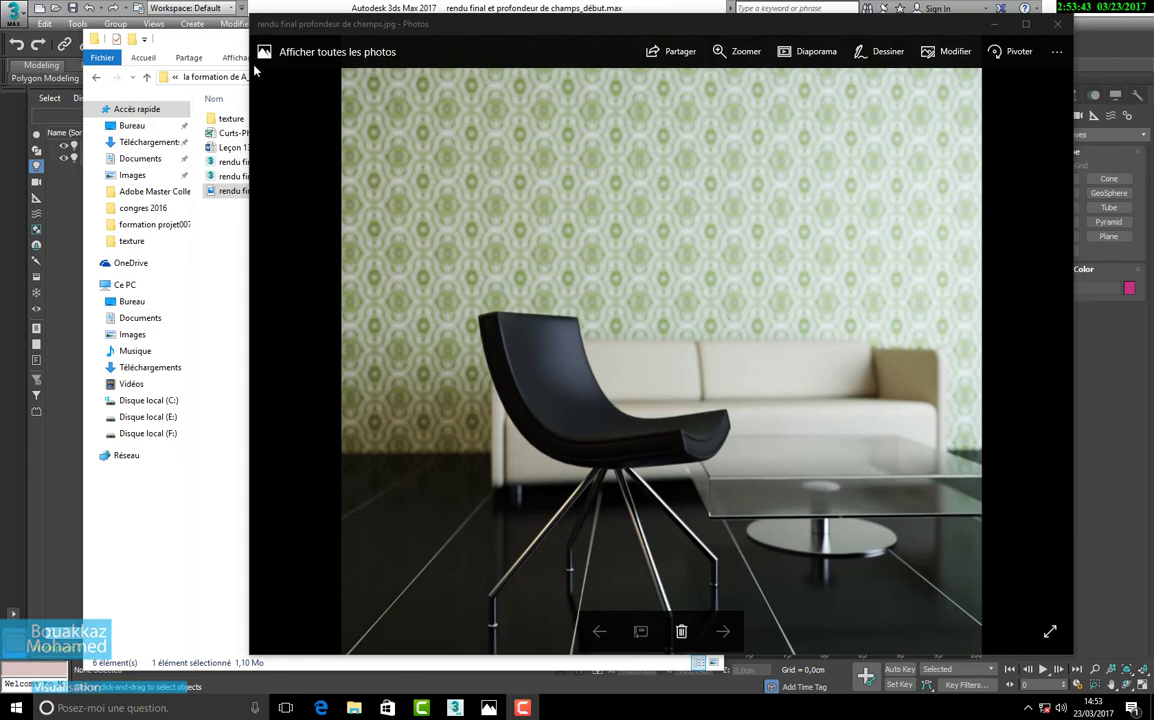
Step: Look through the Eclairage Studio project folder and return to the 03.rendu final et profondeur de champs folder
click(233, 50)
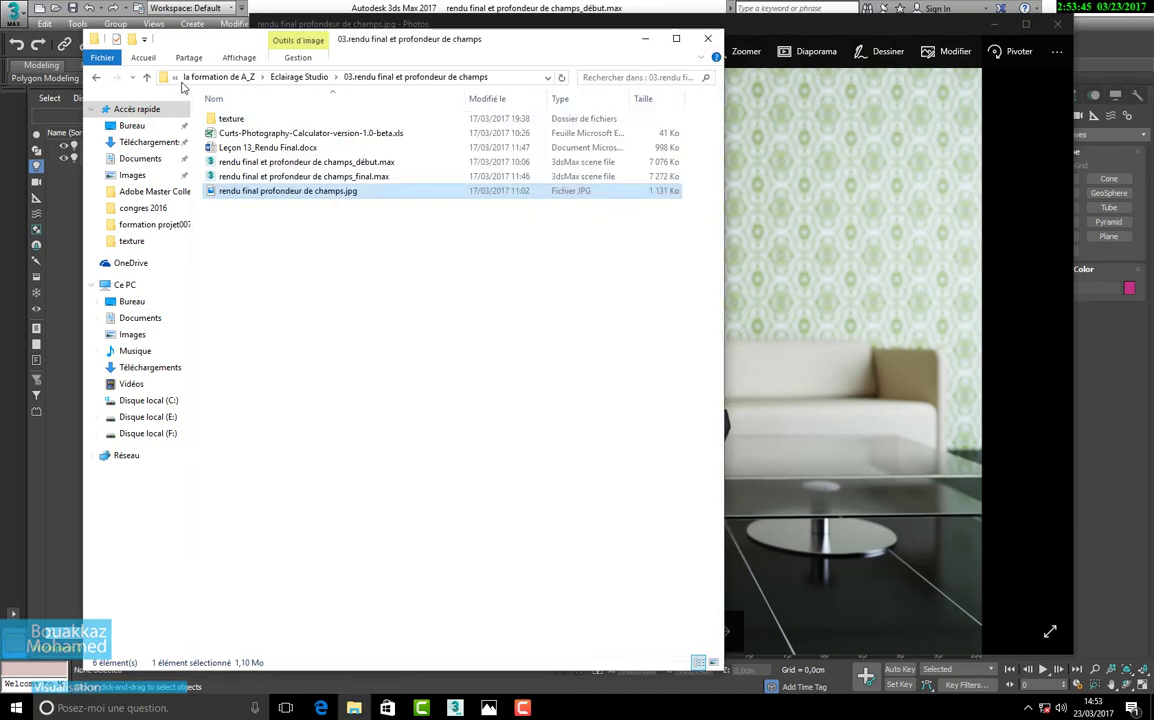
click(146, 77)
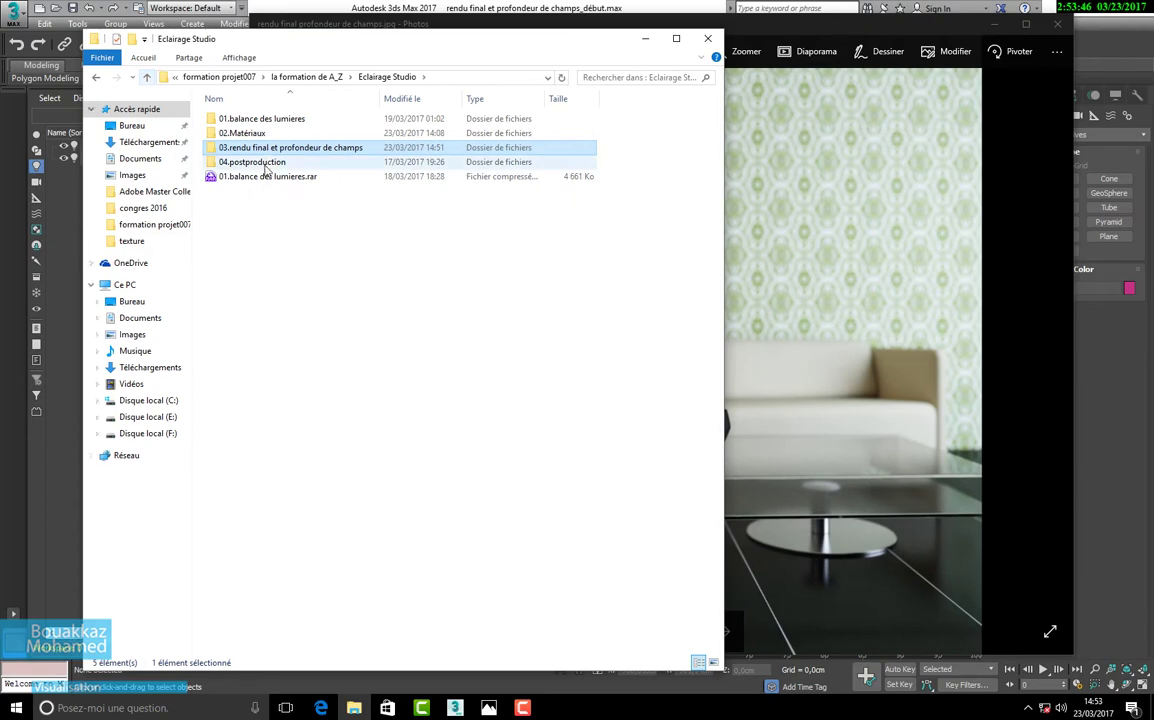
double_click(263, 150)
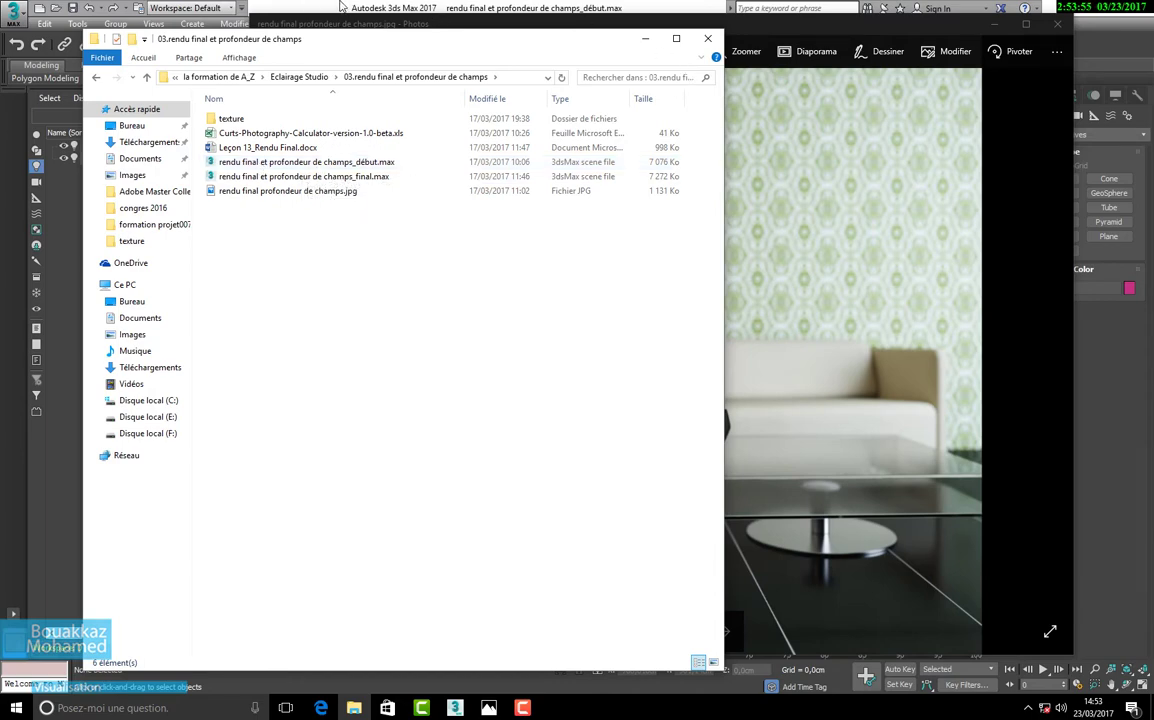
Step: Examine the chair, sofa and wallpaper in the reference render image up close, and close the image and the folder window
click(787, 25)
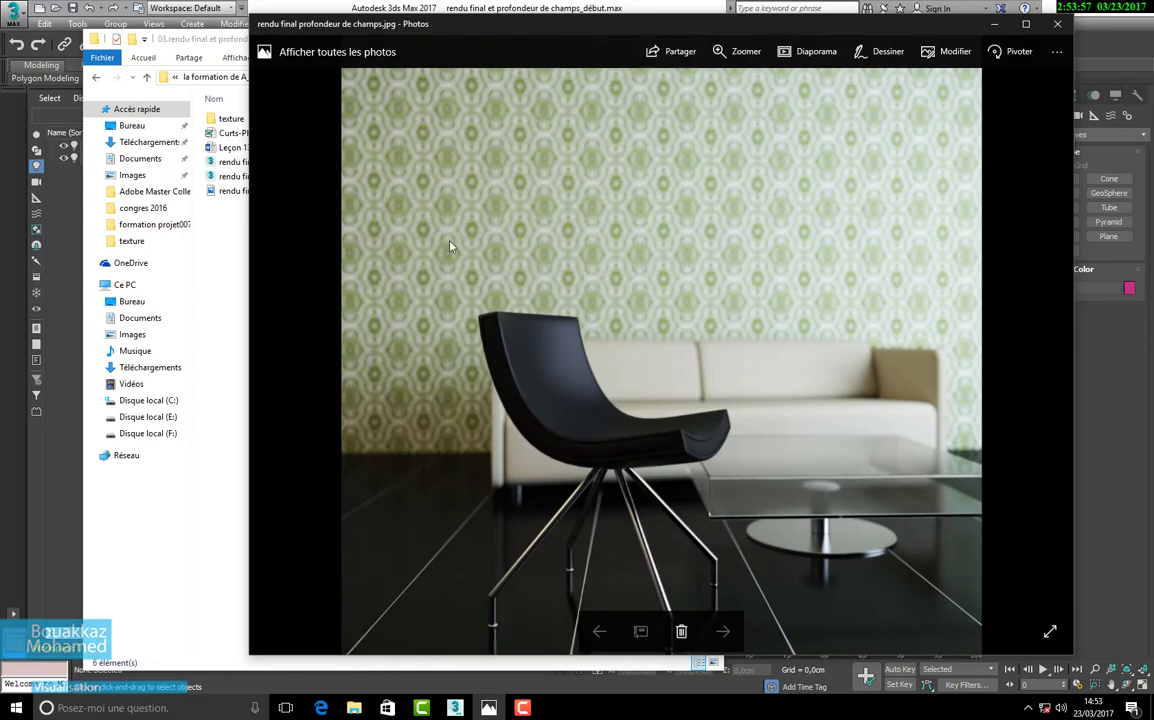
scroll(675, 518, up, 2)
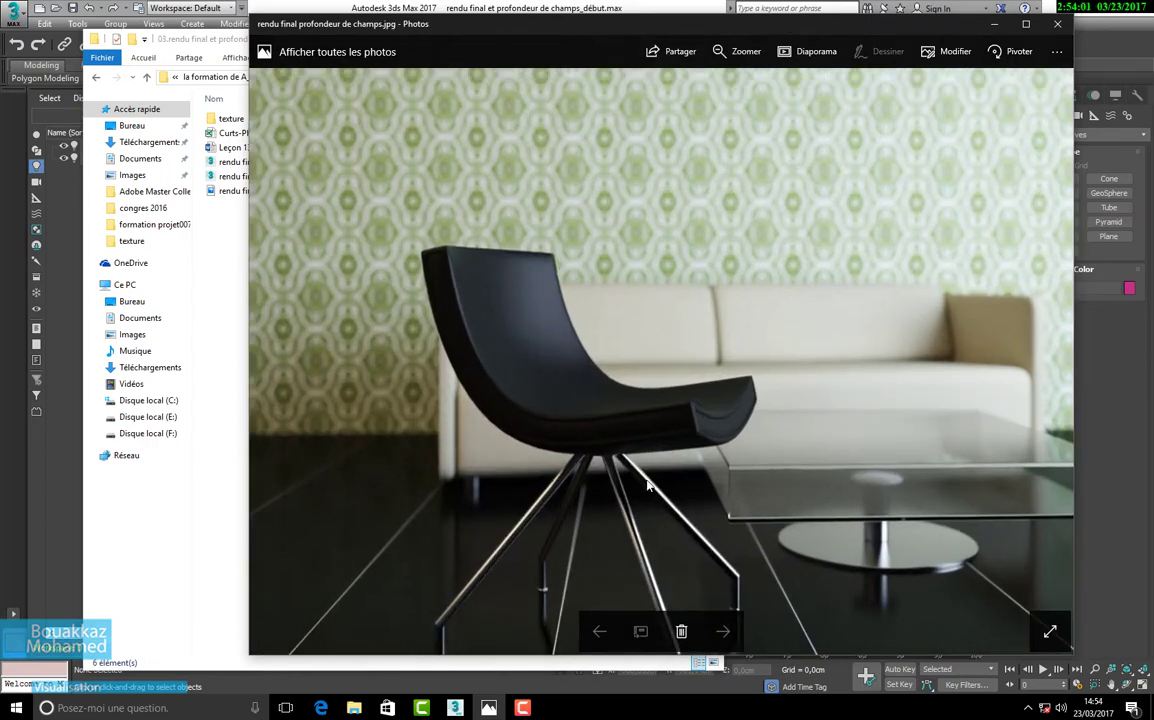
scroll(840, 322, up, 6)
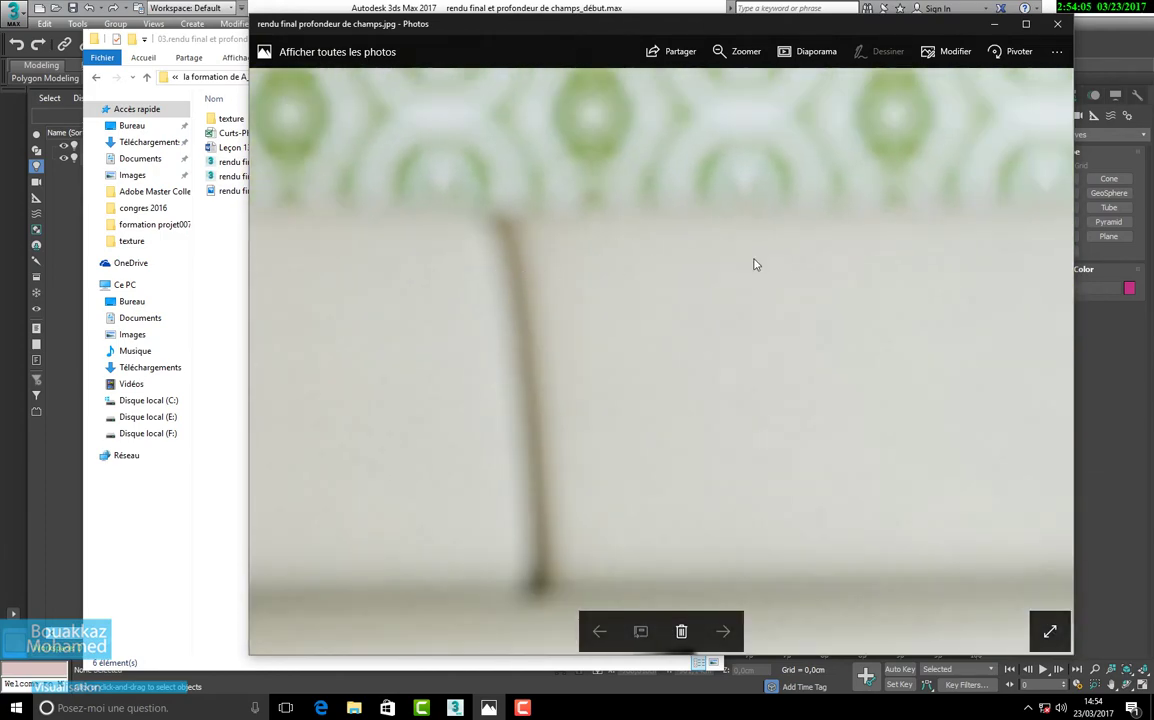
scroll(814, 247, down, 4)
scroll(813, 250, down, 2)
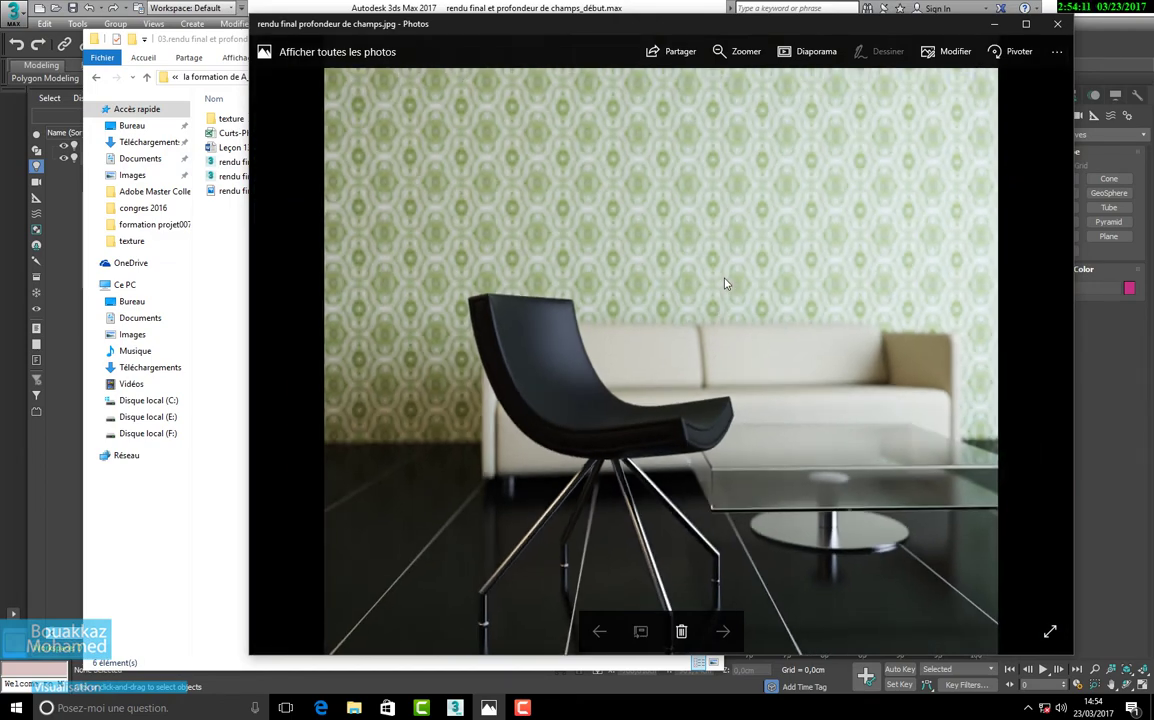
scroll(726, 284, down, 1)
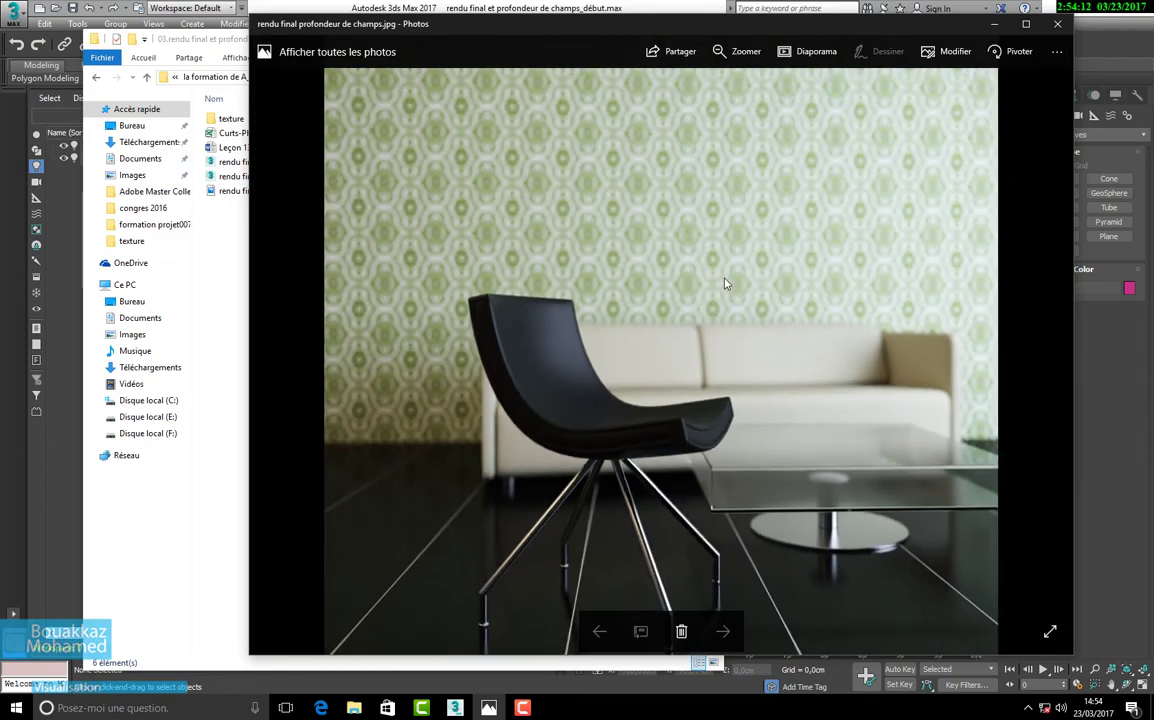
click(1056, 25)
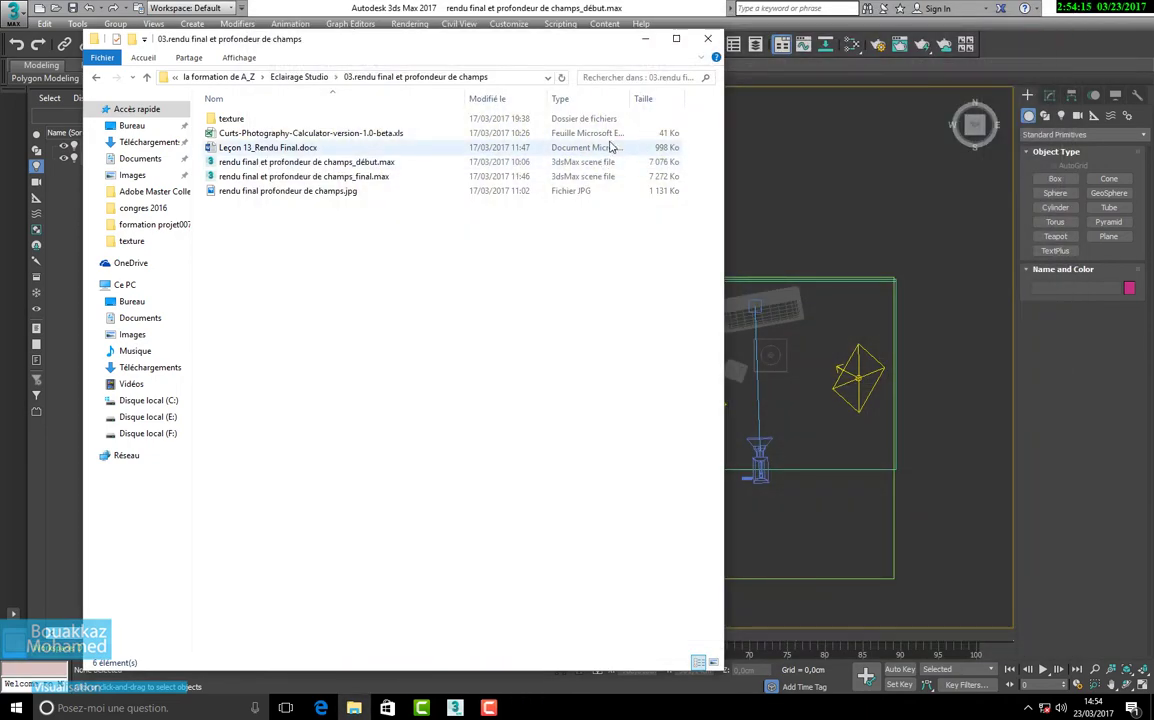
click(706, 41)
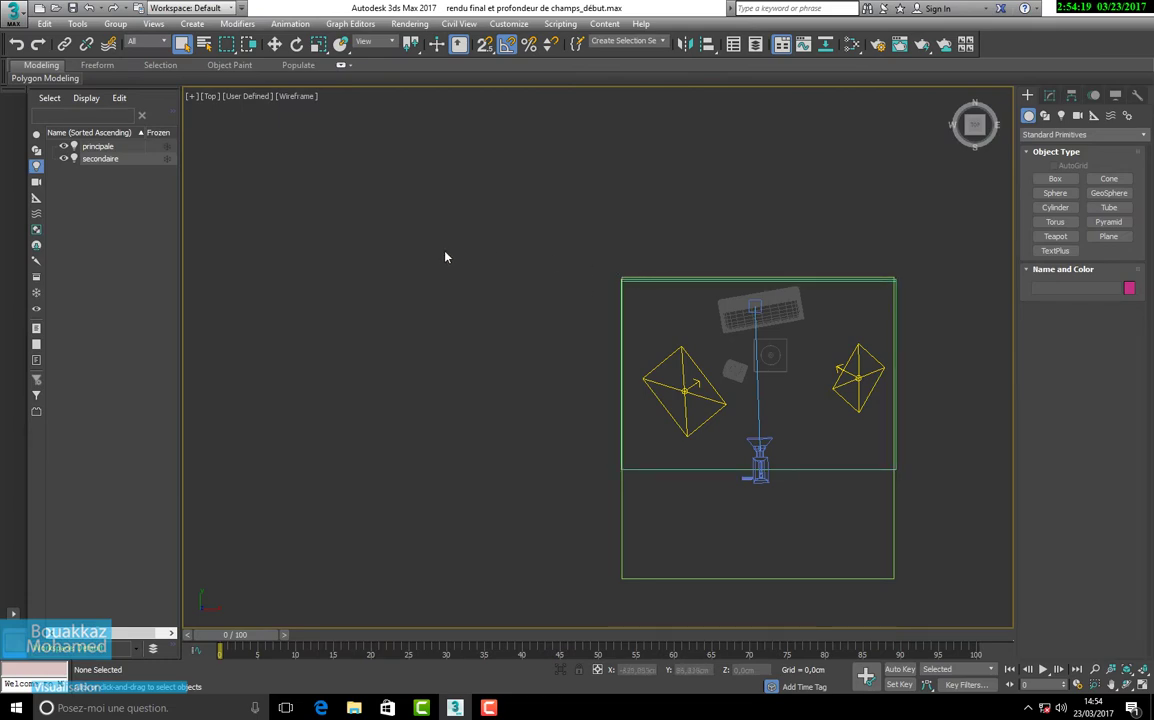
Step: Restore the four-viewport layout and maximize the PhysCamera001 viewport
click(191, 99)
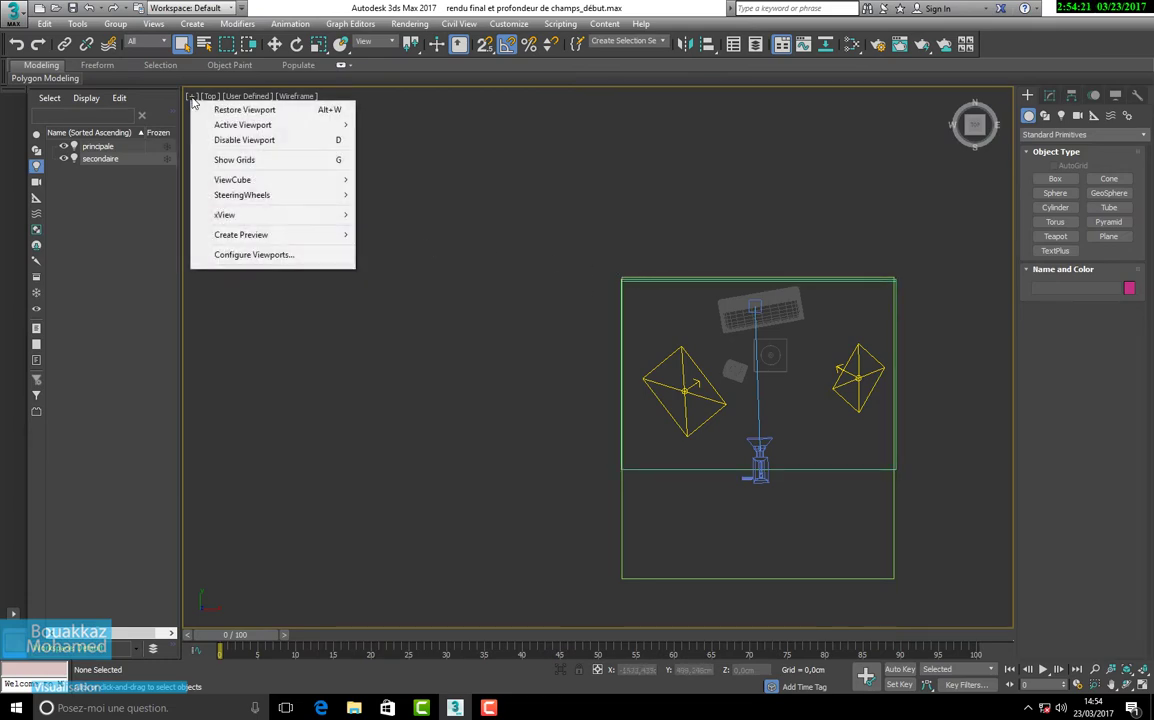
click(296, 111)
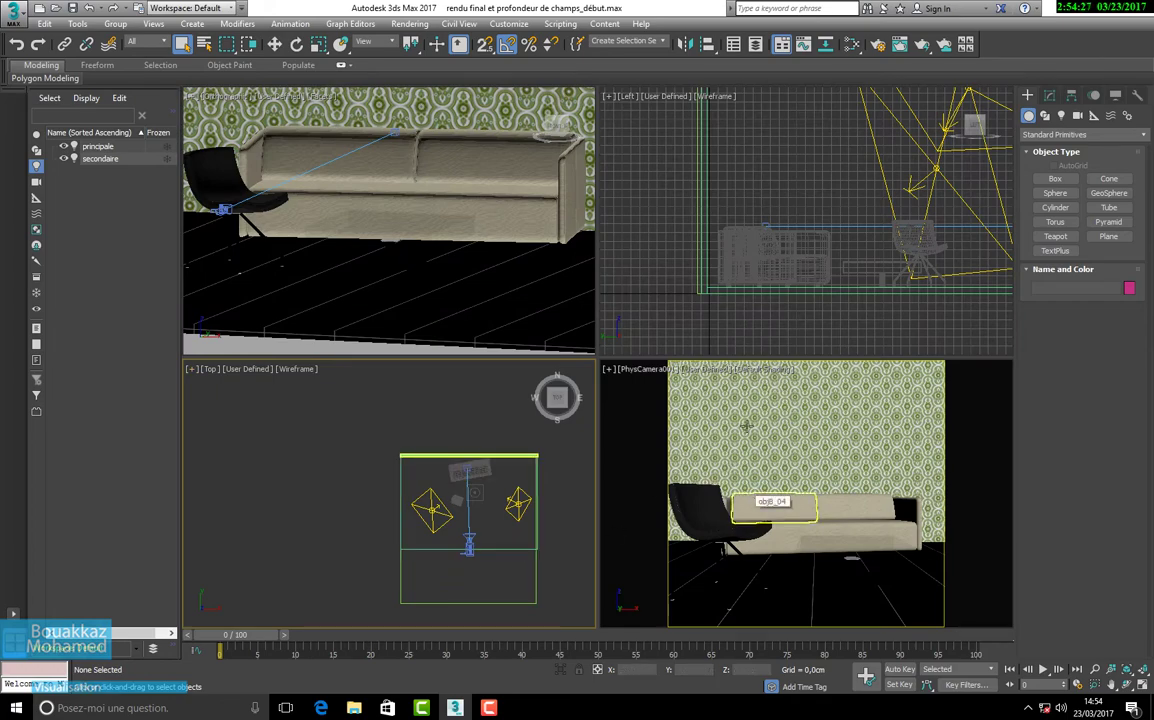
click(631, 389)
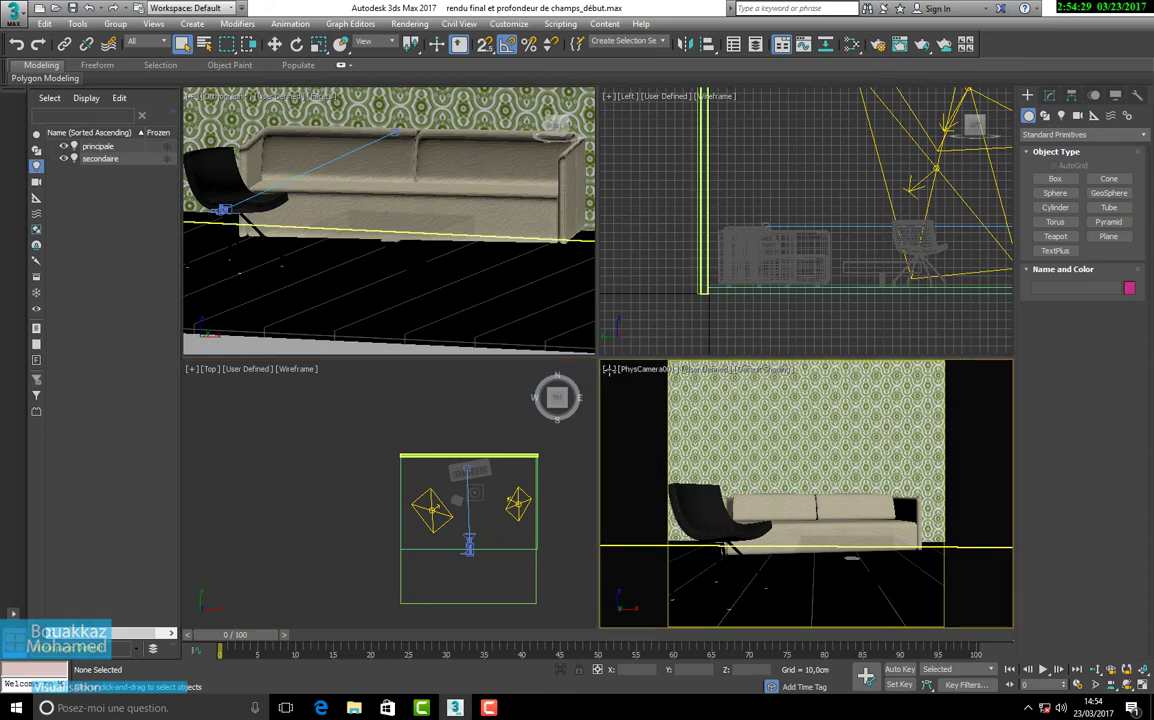
click(608, 369)
click(650, 378)
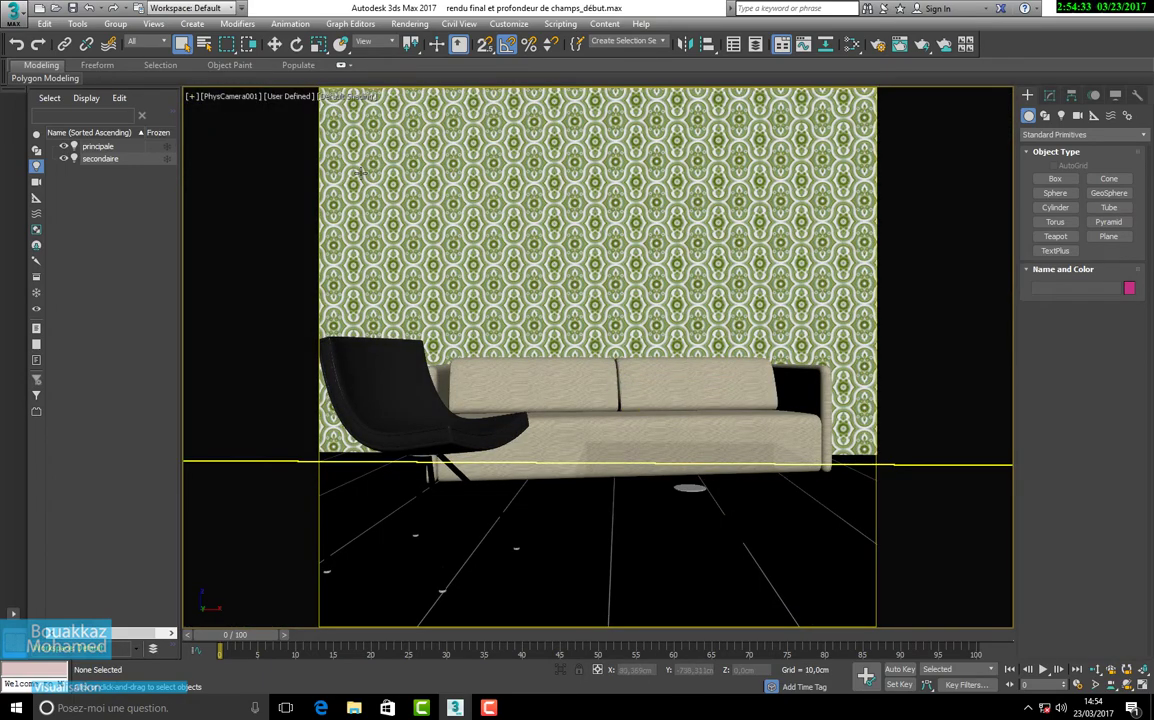
Step: Unlock the Action Safe and Title Safe percent reductions in the camera viewport's safe frame configuration
click(191, 97)
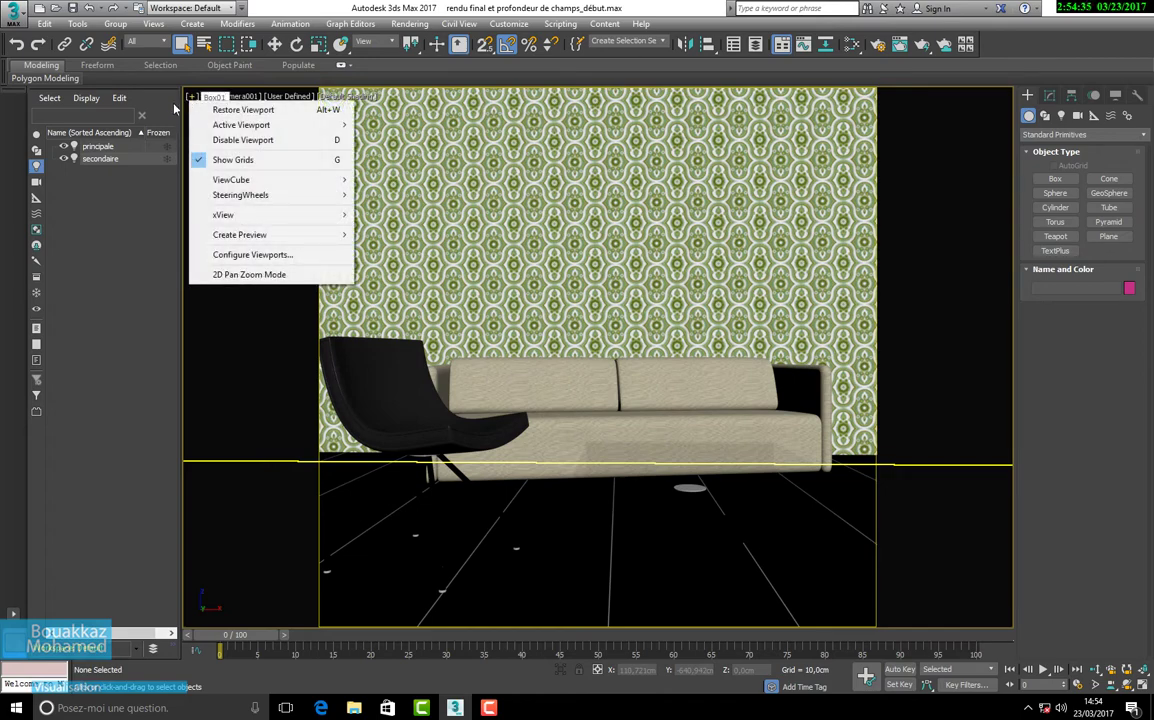
click(287, 258)
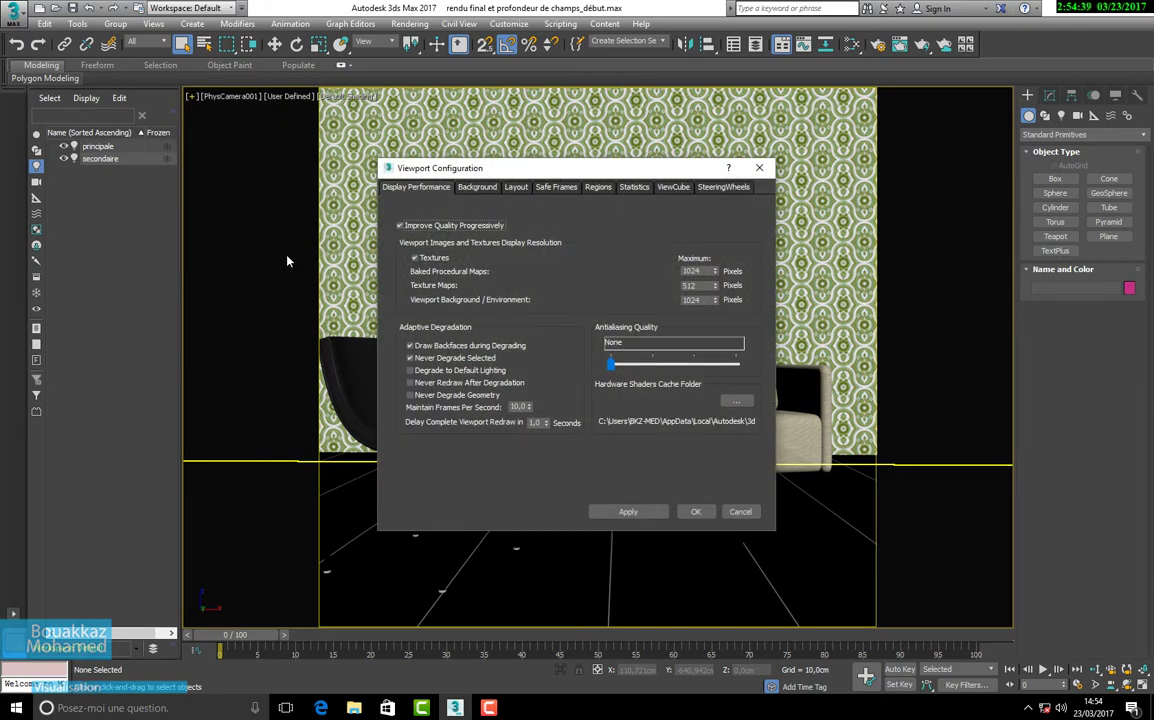
click(545, 187)
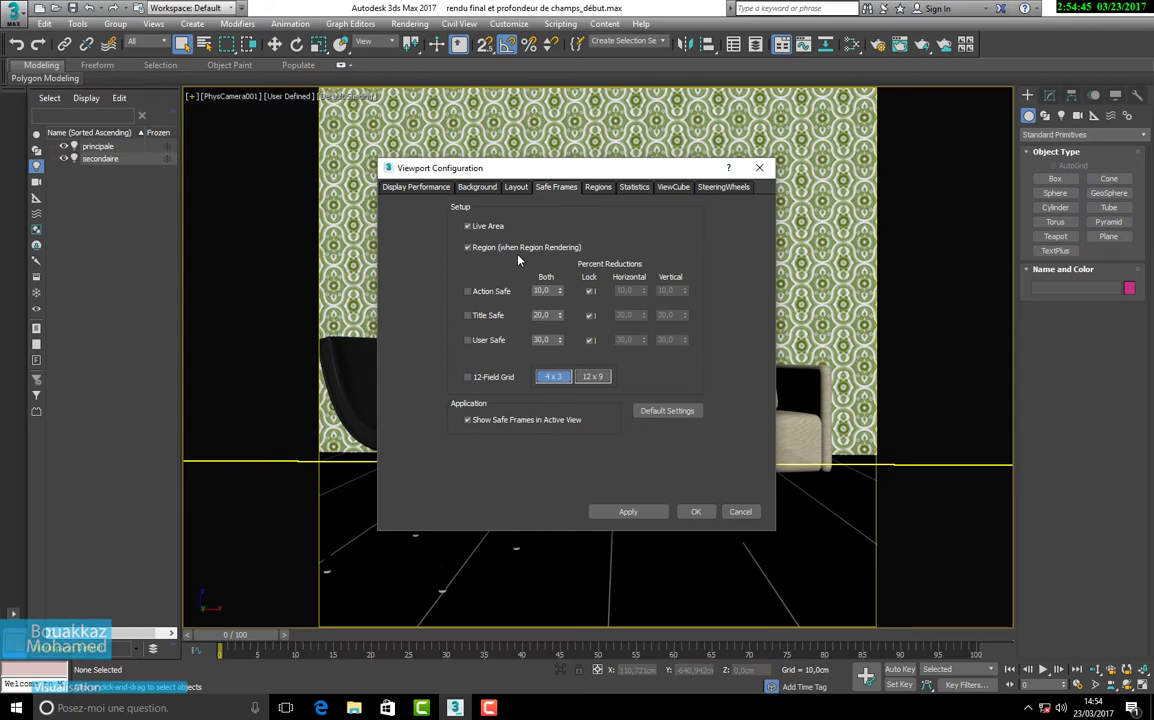
click(590, 293)
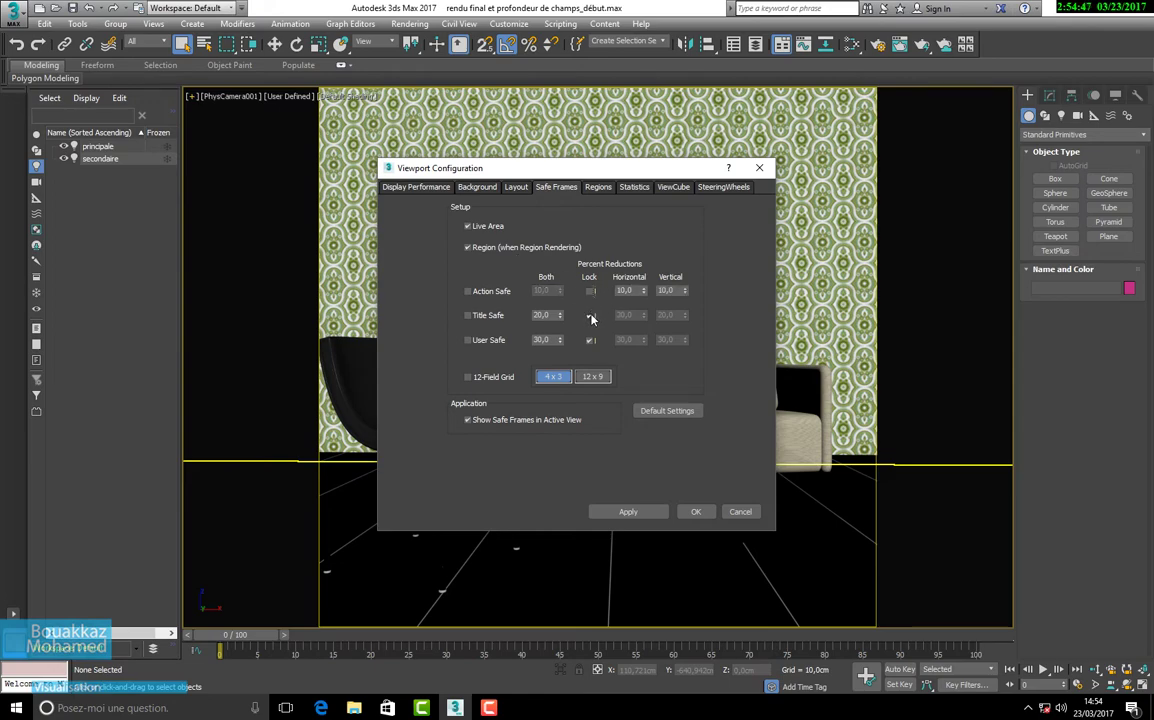
click(590, 315)
Step: Set the Action Safe reductions to 66 horizontal and 0 vertical, and the Title Safe reductions to 0 horizontal and 66 vertical
click(626, 290)
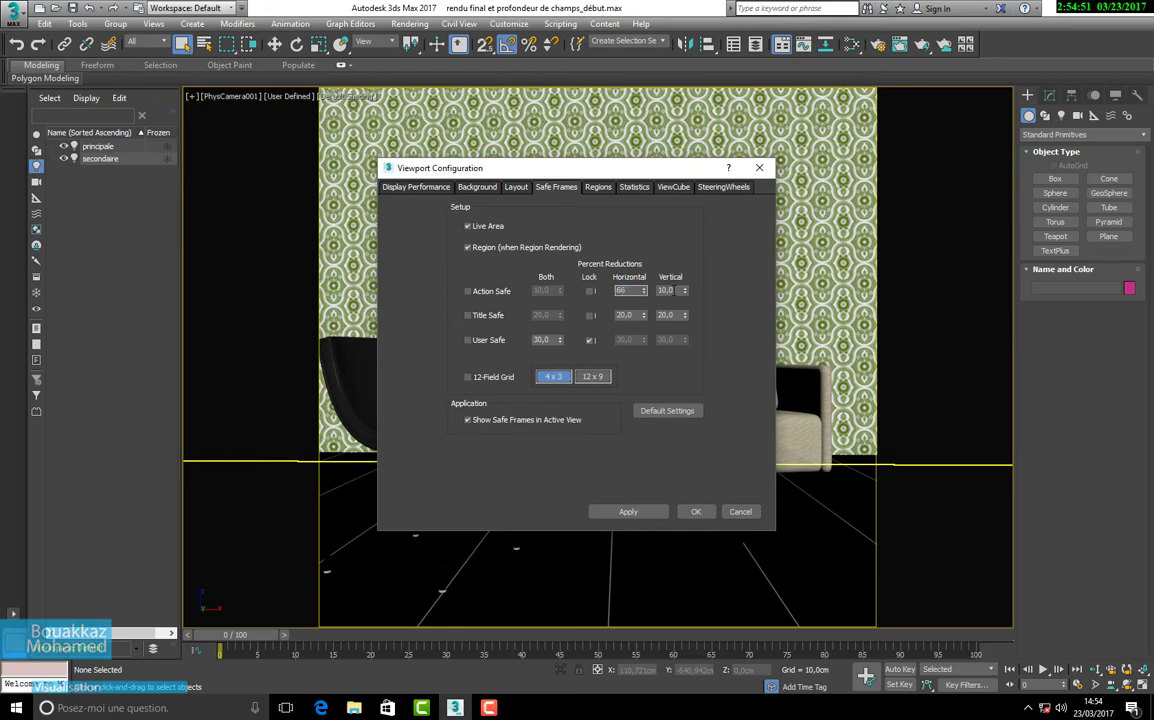
text(66)
key(Tab)
click(630, 315)
text(0)
click(679, 316)
text(66)
Step: Enable the Action Safe and Title Safe frames and apply the viewport configuration
click(467, 291)
click(620, 512)
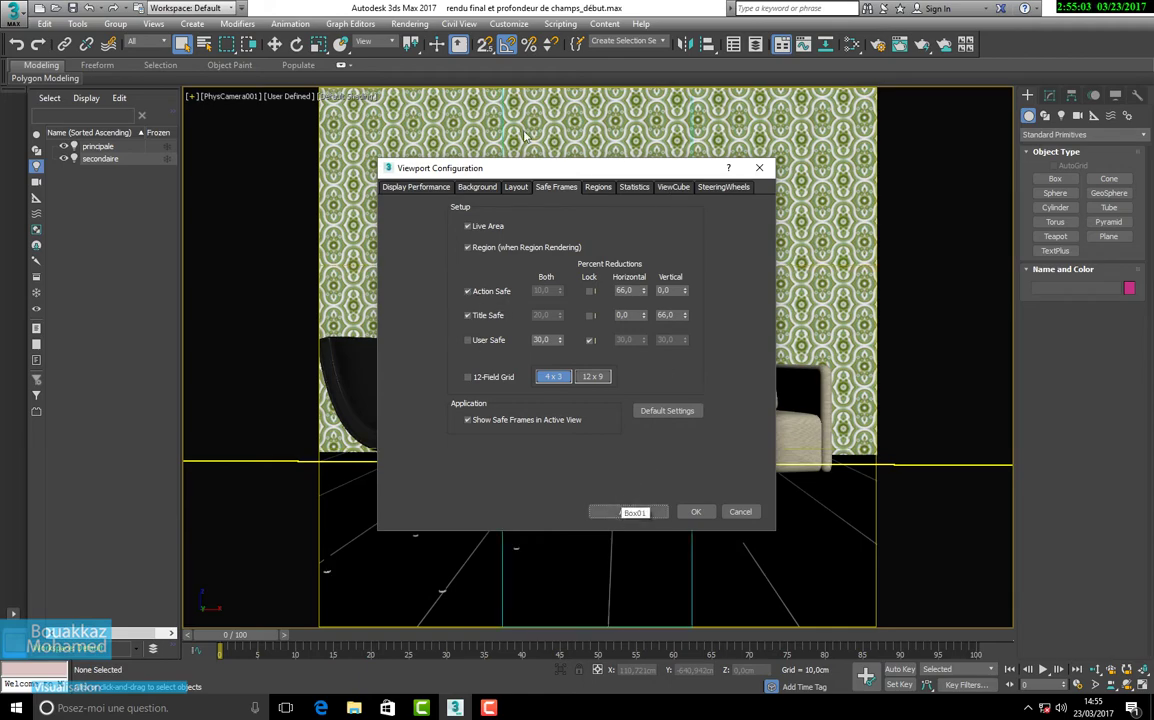
click(697, 512)
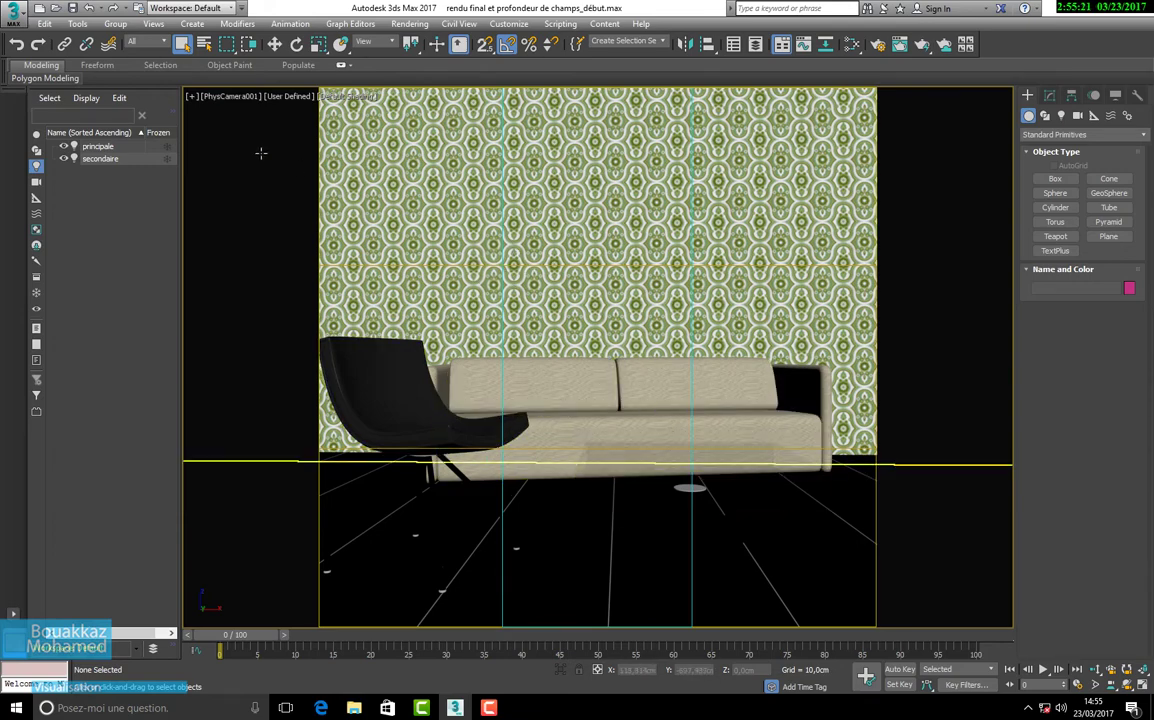
Step: Restore the four-viewport layout and enlarge the Top and camera viewports vertically by moving the viewport divider
click(188, 97)
click(215, 111)
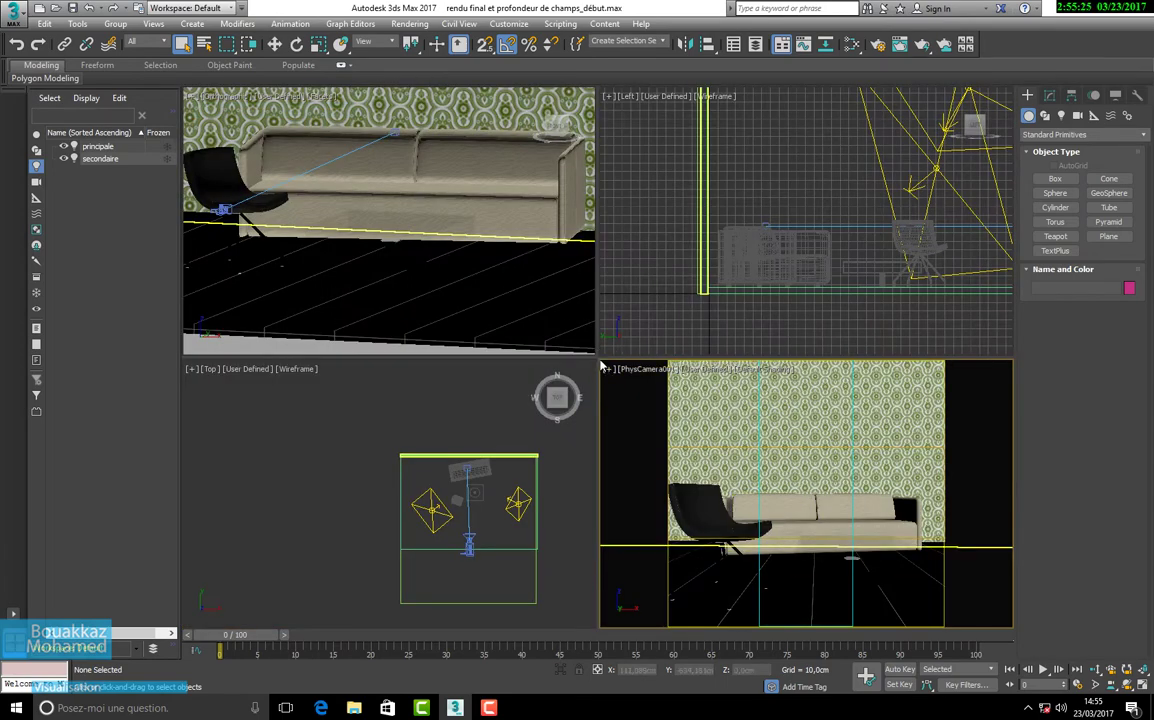
drag(596, 358, 596, 208)
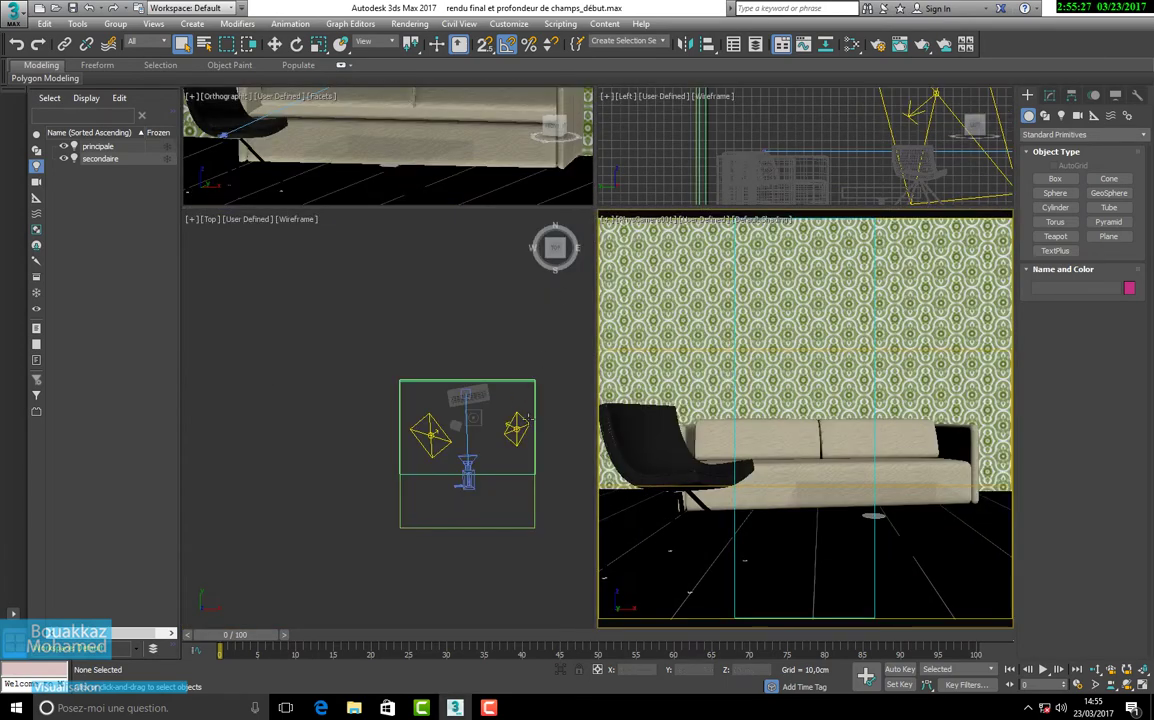
Step: Select the back wall, then pan the physical camera slightly so the chair sits on the left vertical thirds guide
scroll(470, 434, up, 2)
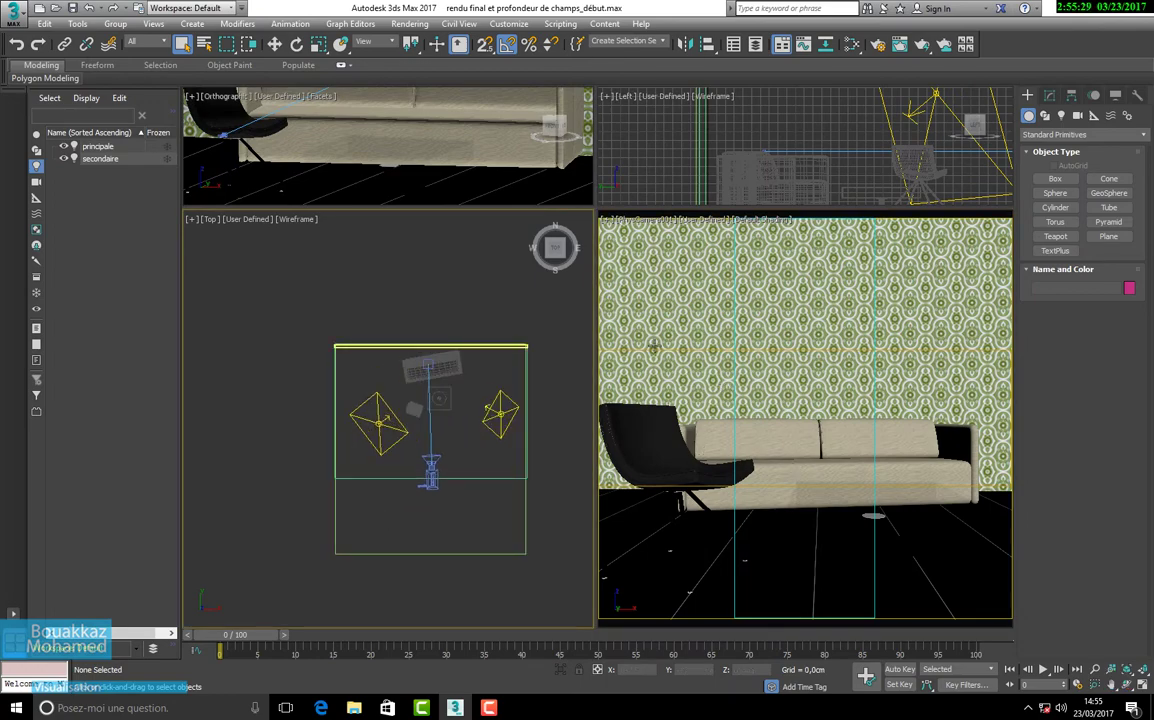
click(430, 472)
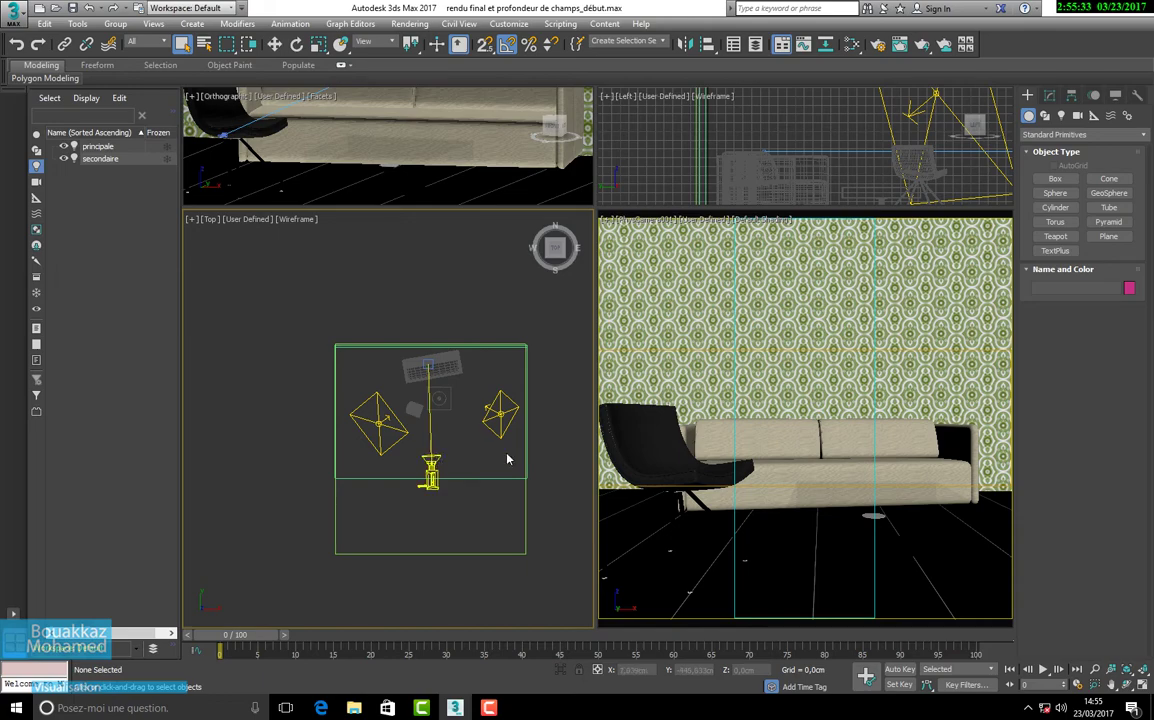
click(505, 347)
click(796, 376)
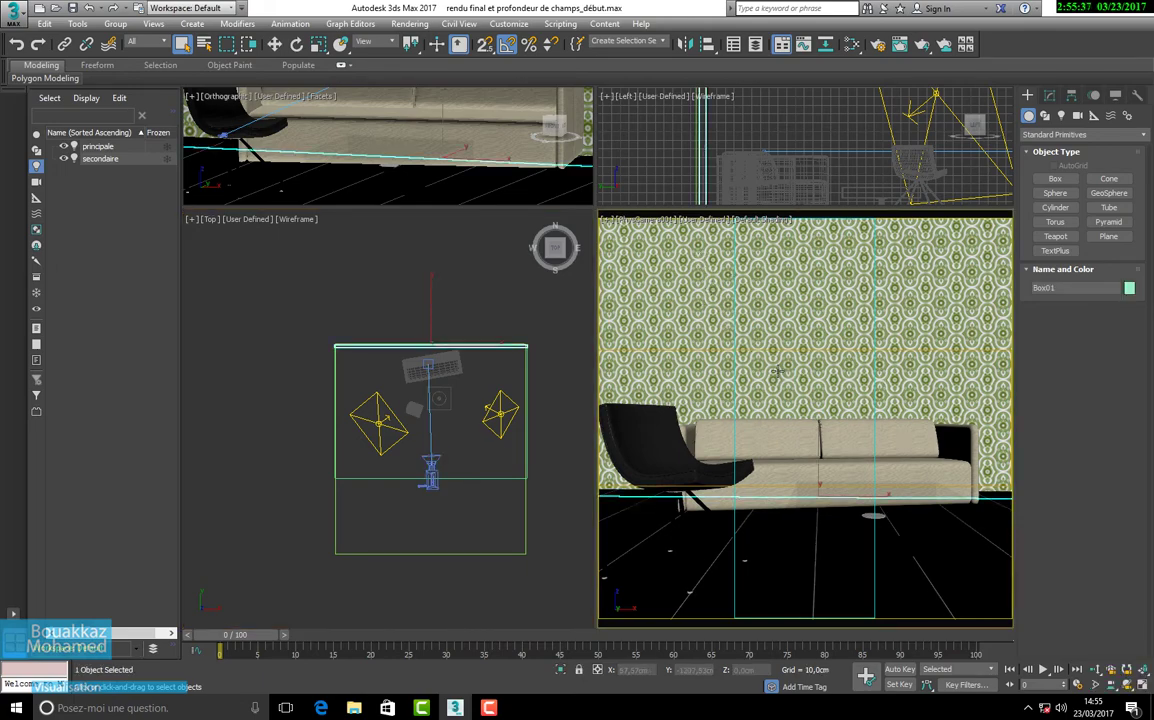
middle_drag(778, 372, 807, 406)
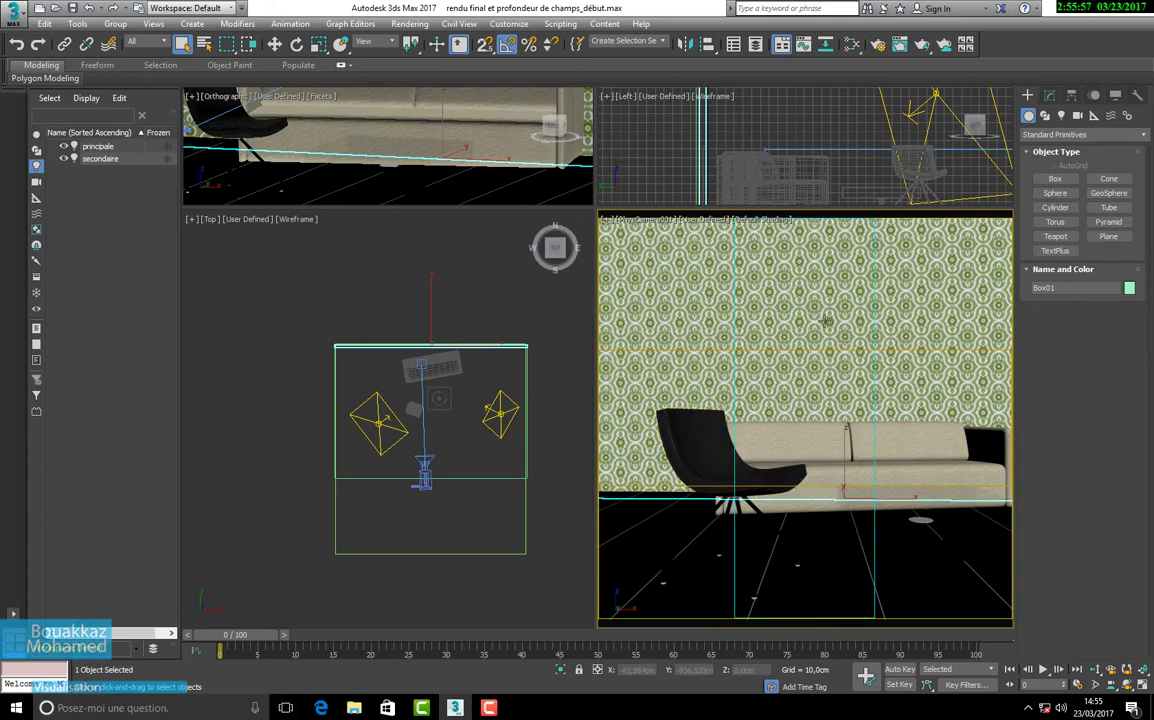
Step: Start and stop a V-Ray test render of the camera view, and define a render region around the chair
key(shift+q)
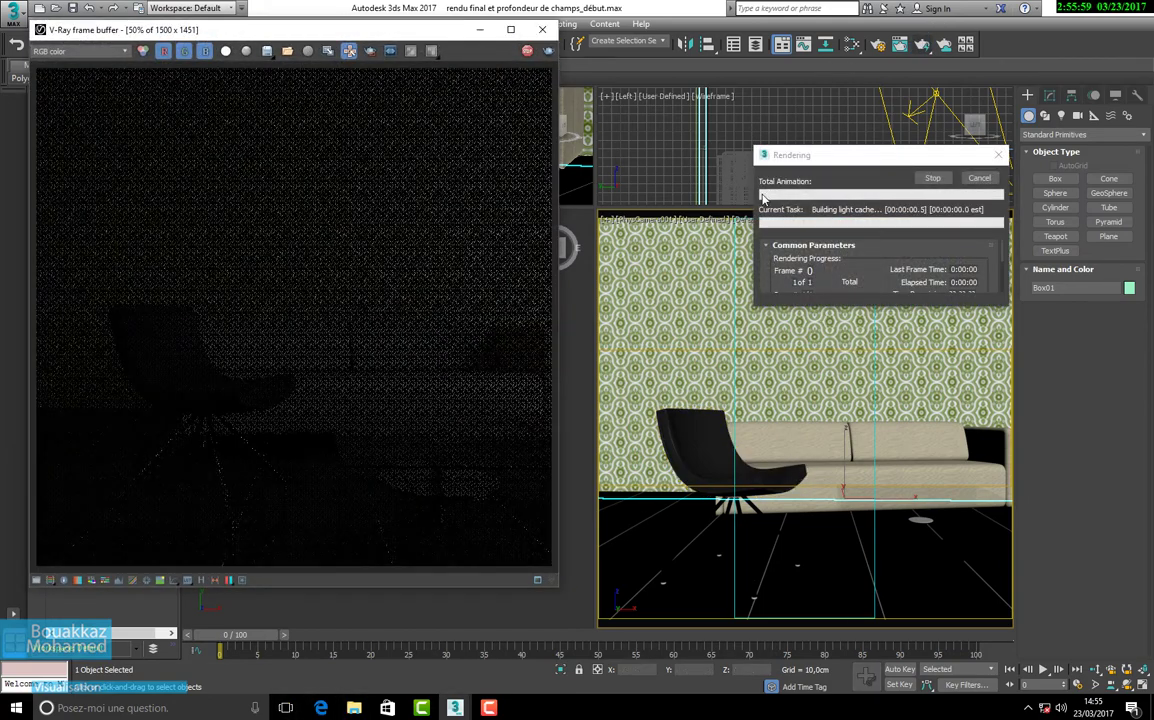
drag(438, 37, 543, 38)
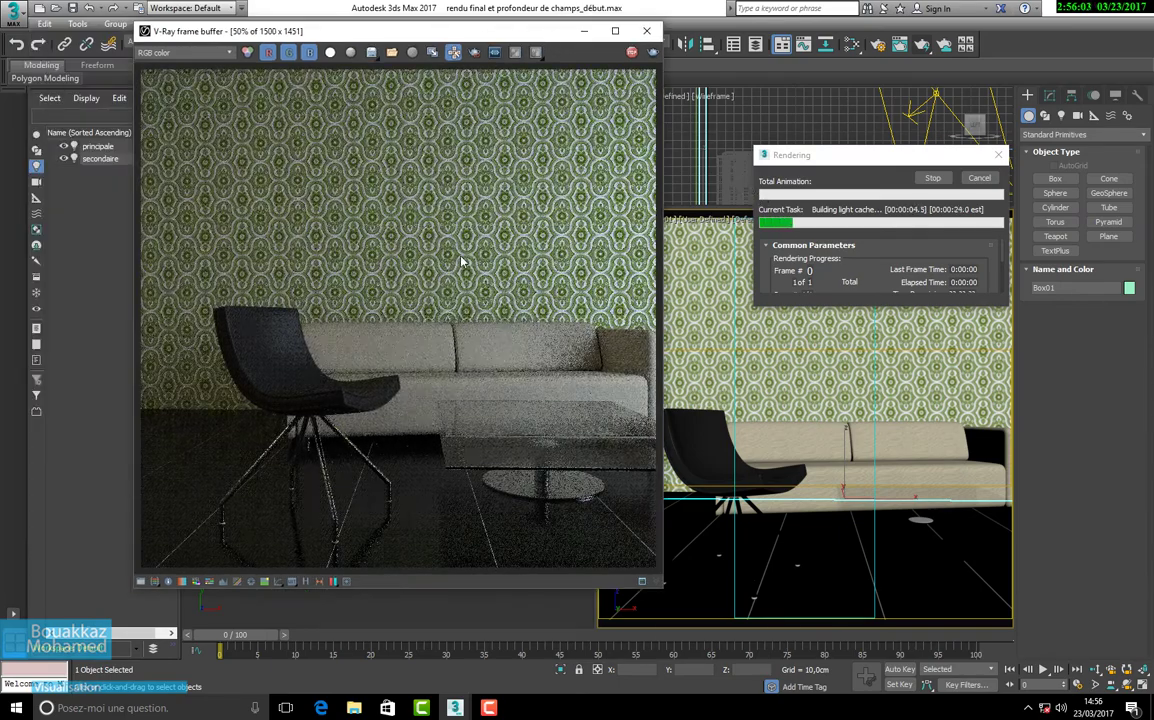
click(630, 54)
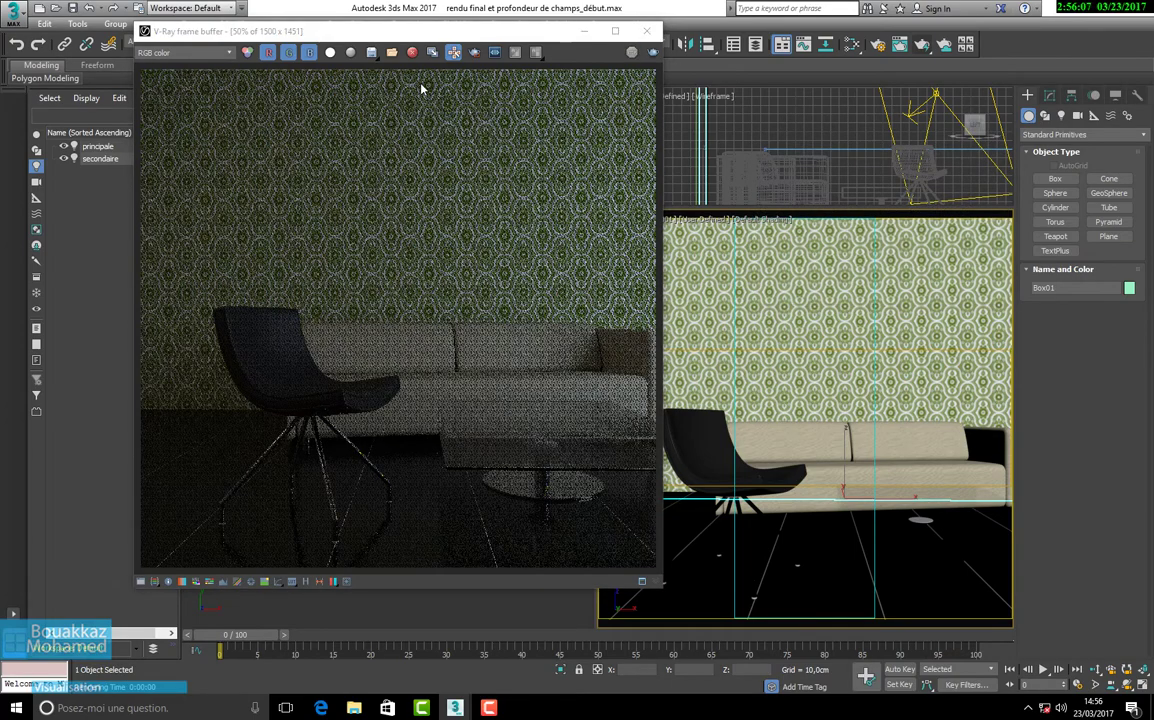
click(476, 53)
drag(195, 194, 459, 457)
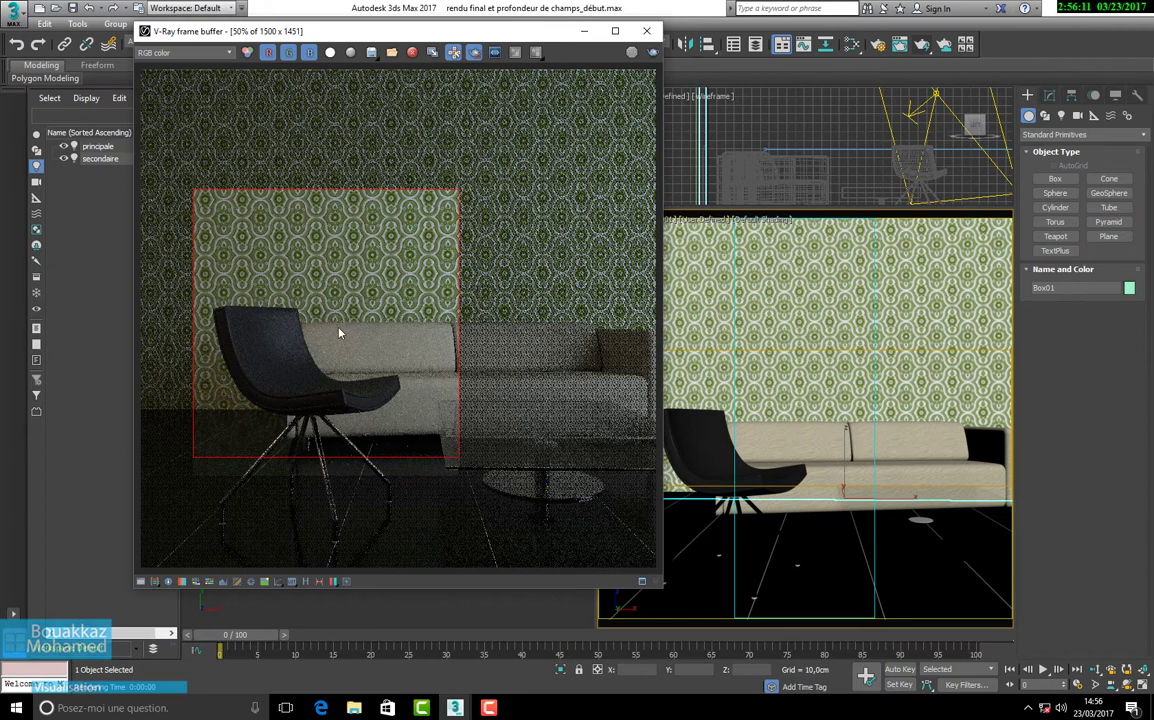
Step: Show the frame buffer's color corrections, collapse Exposure and White Balance, and brighten the image by bending the curve's upper handle to about 0.27, 0.77
click(283, 582)
click(283, 582)
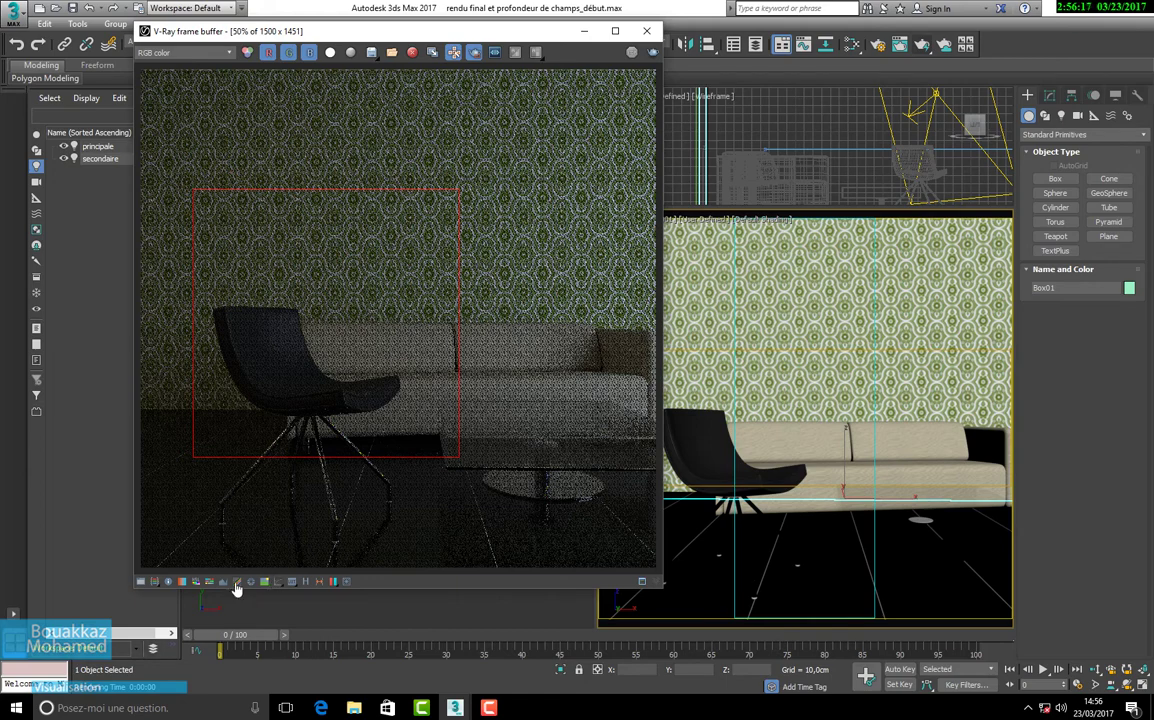
click(141, 581)
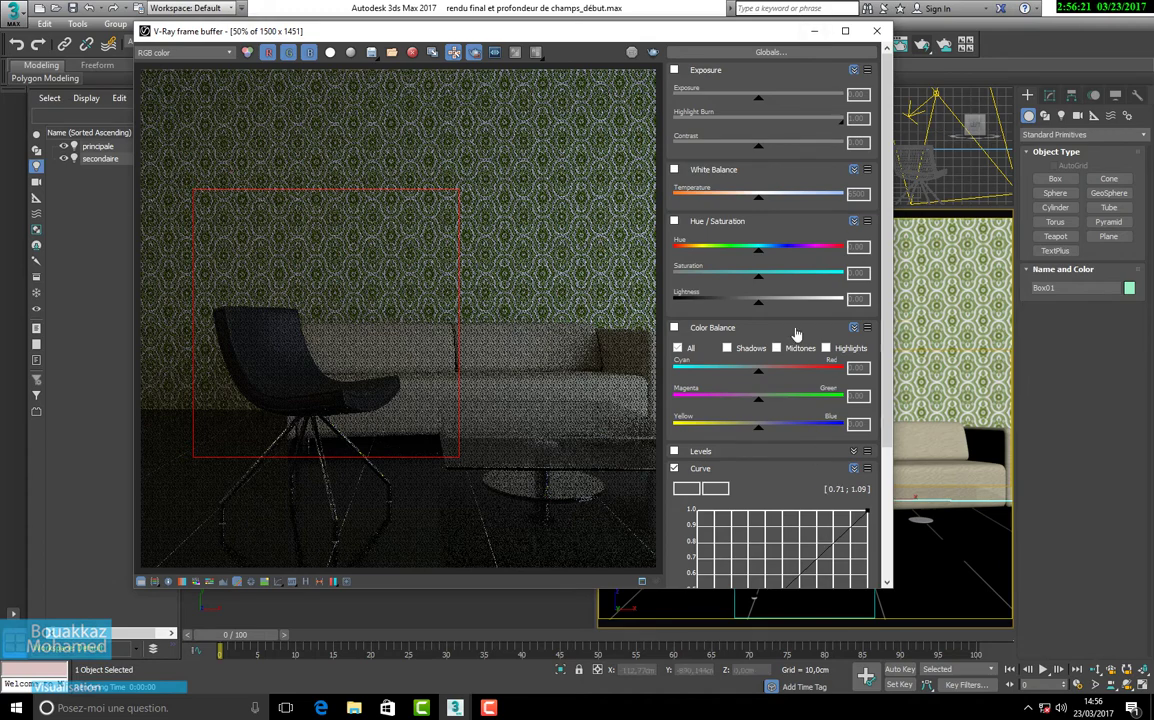
click(727, 71)
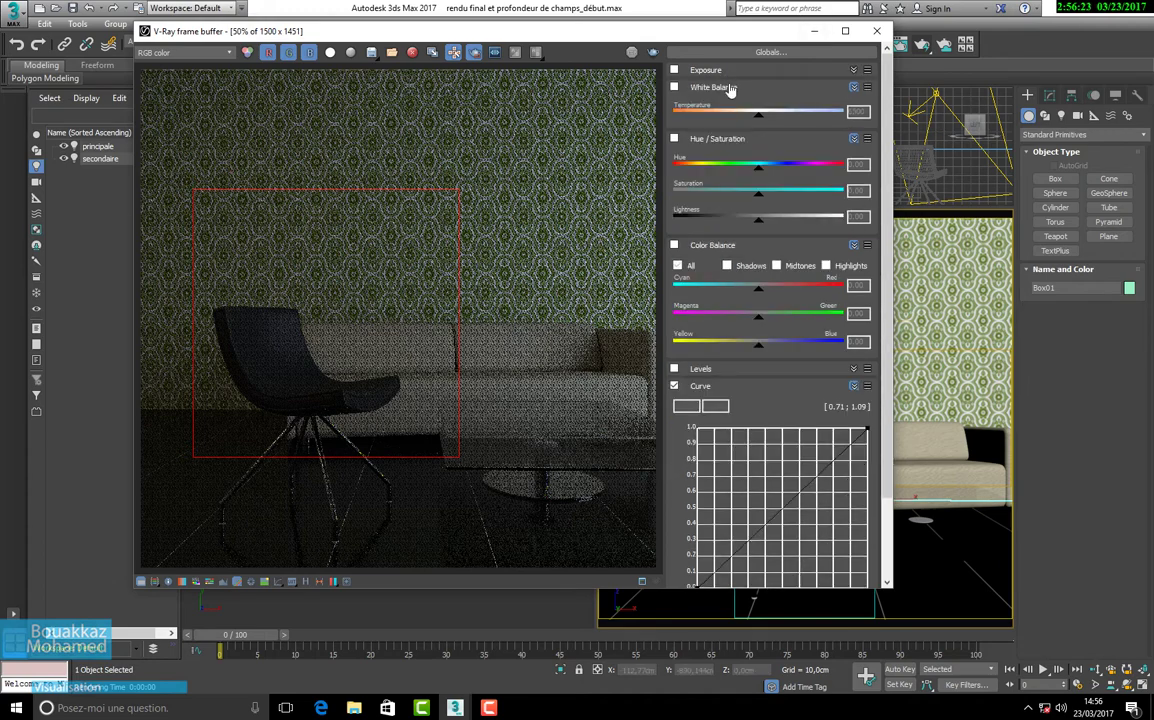
click(728, 87)
drag(873, 403, 744, 432)
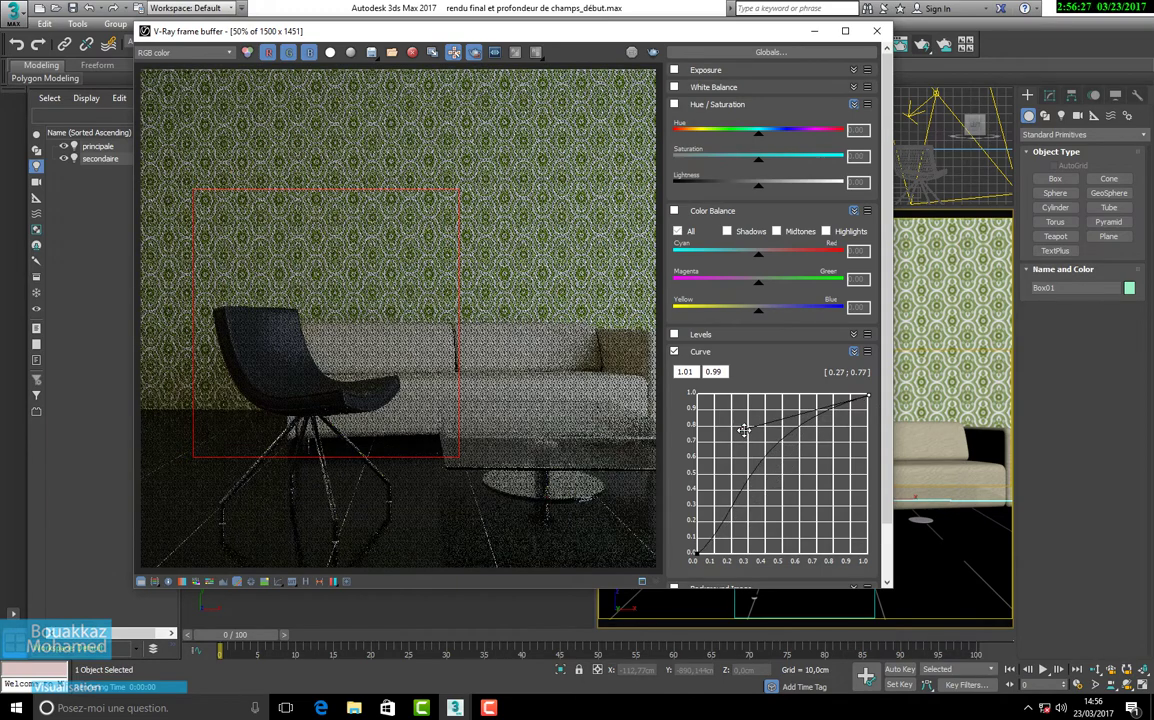
Step: Set the curve's lower point to 0.00, 0.00, bend its handle to about 0.36, 0.18 to deepen the shadows, and minimize the frame buffer
click(699, 555)
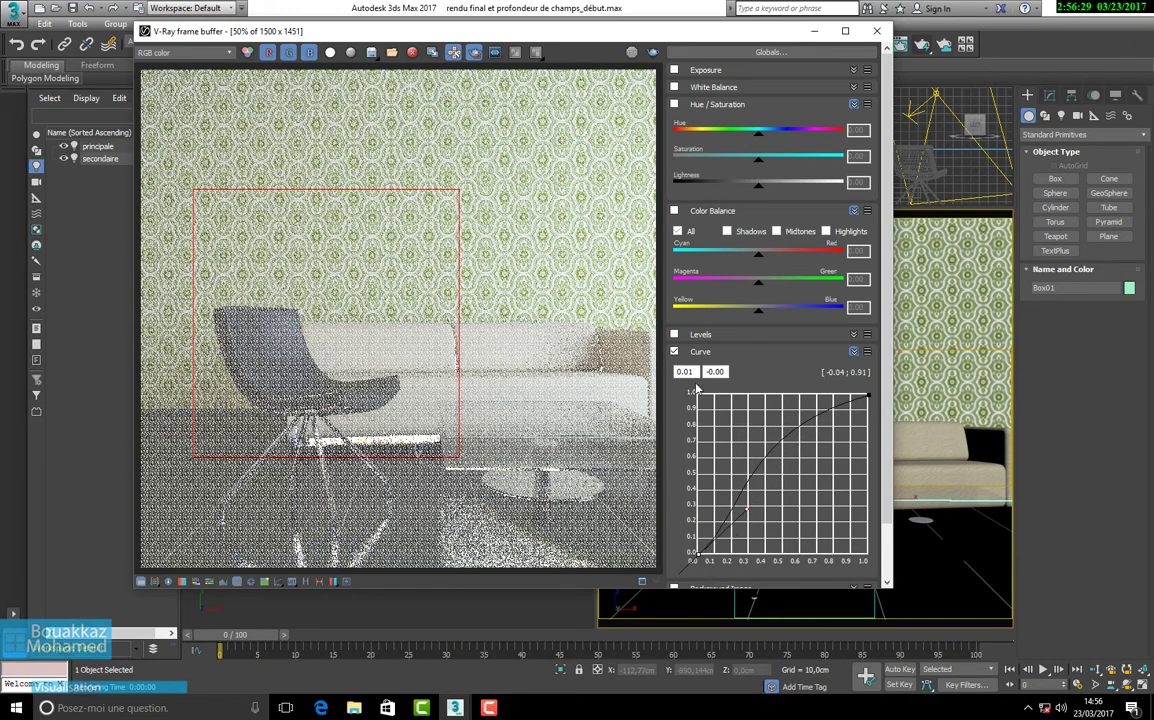
drag(694, 372, 640, 379)
text(0)
key(Return)
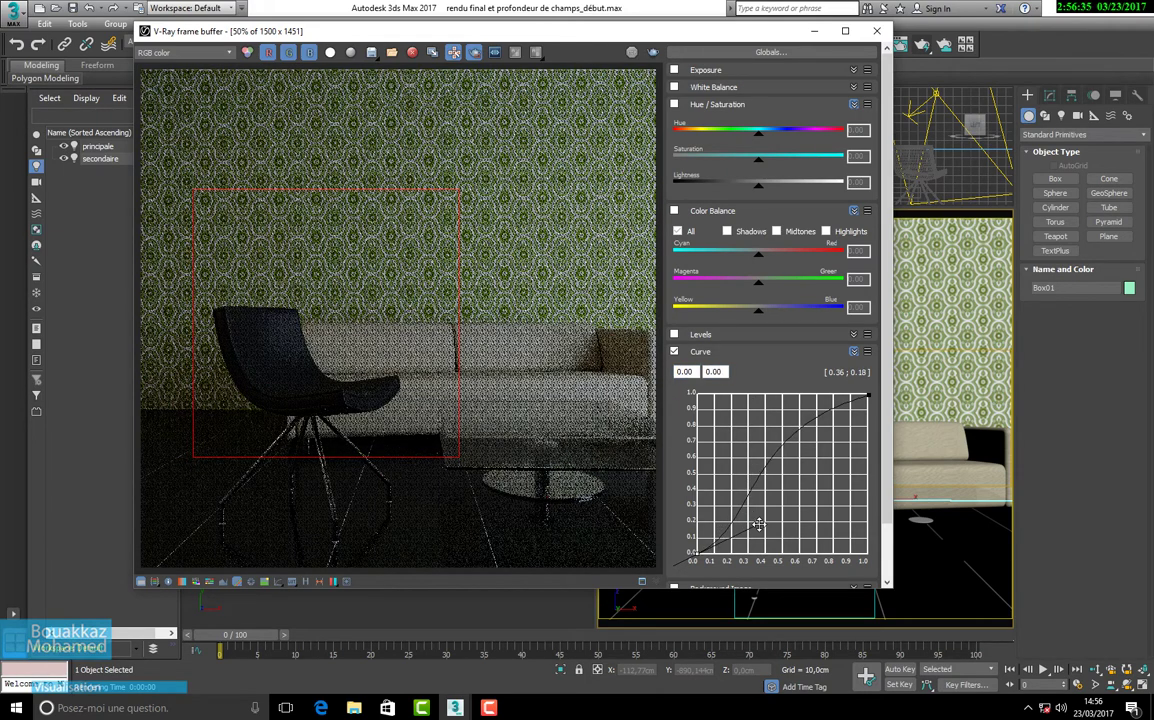
scroll(304, 399, up, 2)
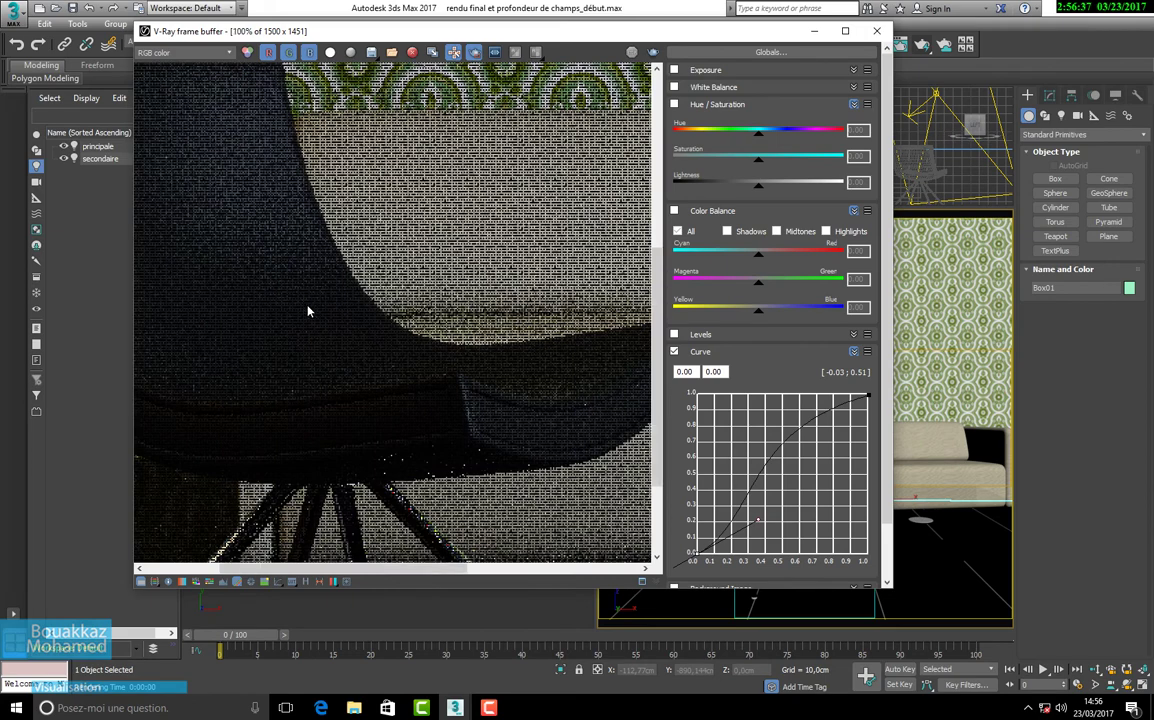
scroll(302, 292, down, 1)
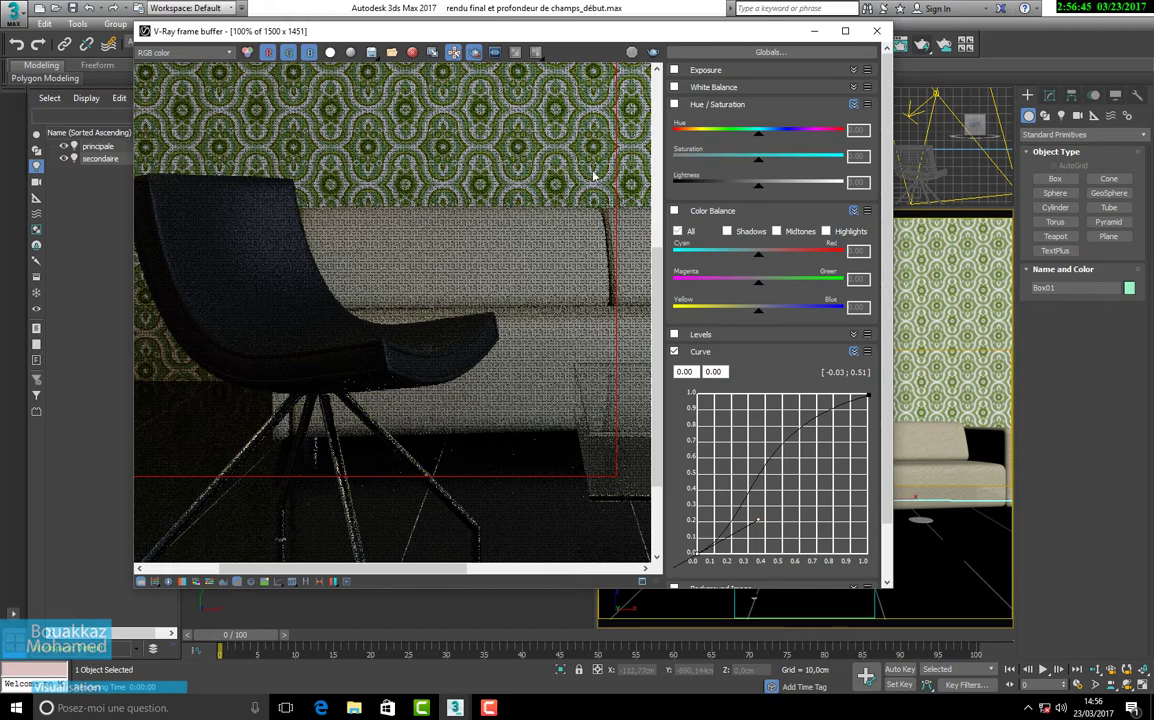
click(813, 32)
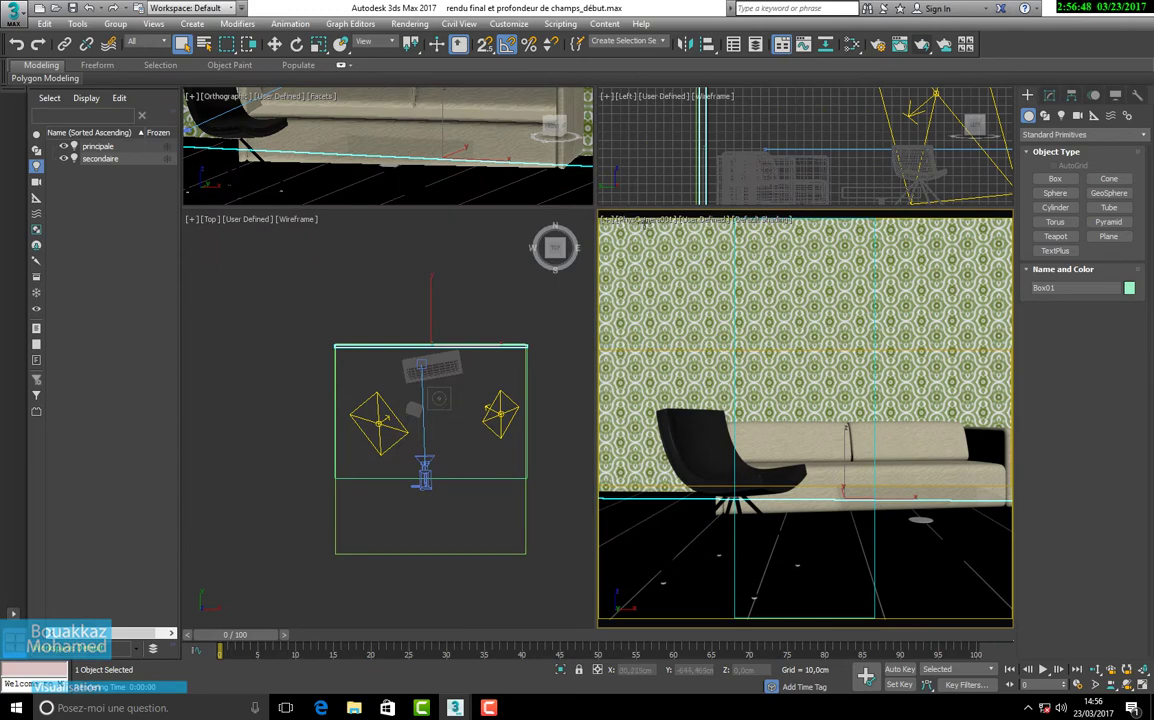
Step: Open the Curts-Photography-Calculator spreadsheet from the "03.rendu final et profondeur de champs" project folder and select the Step 1 shutter speed cell
click(354, 707)
double_click(300, 145)
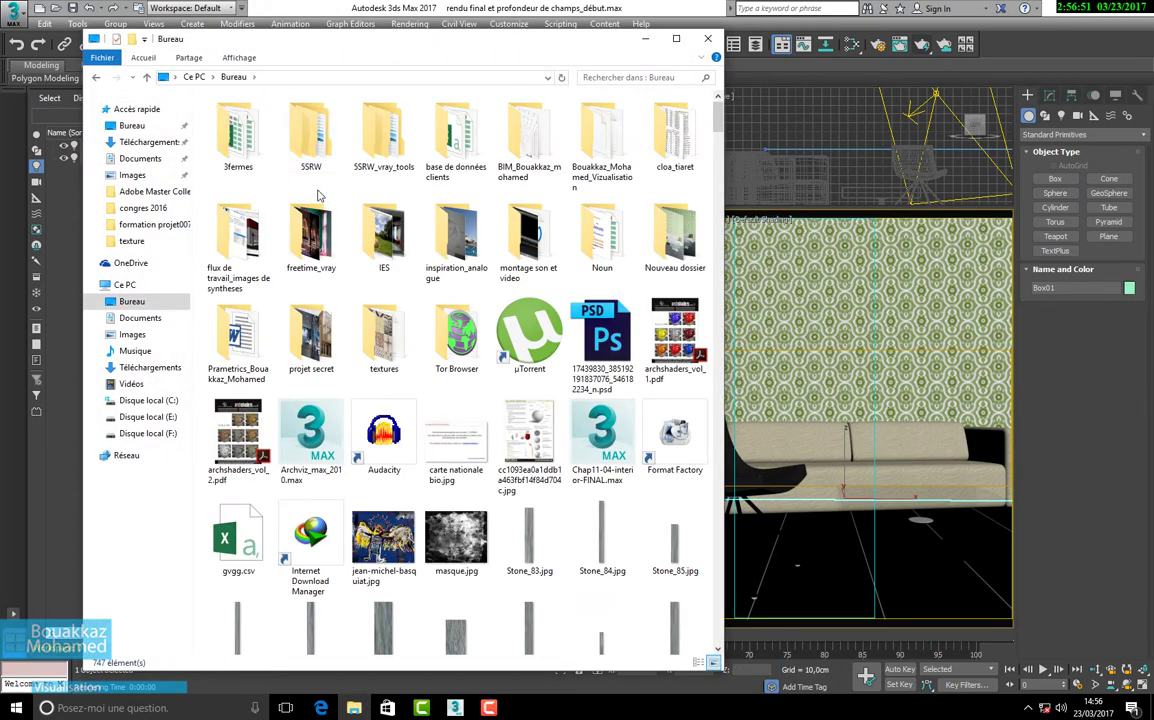
click(305, 148)
click(454, 140)
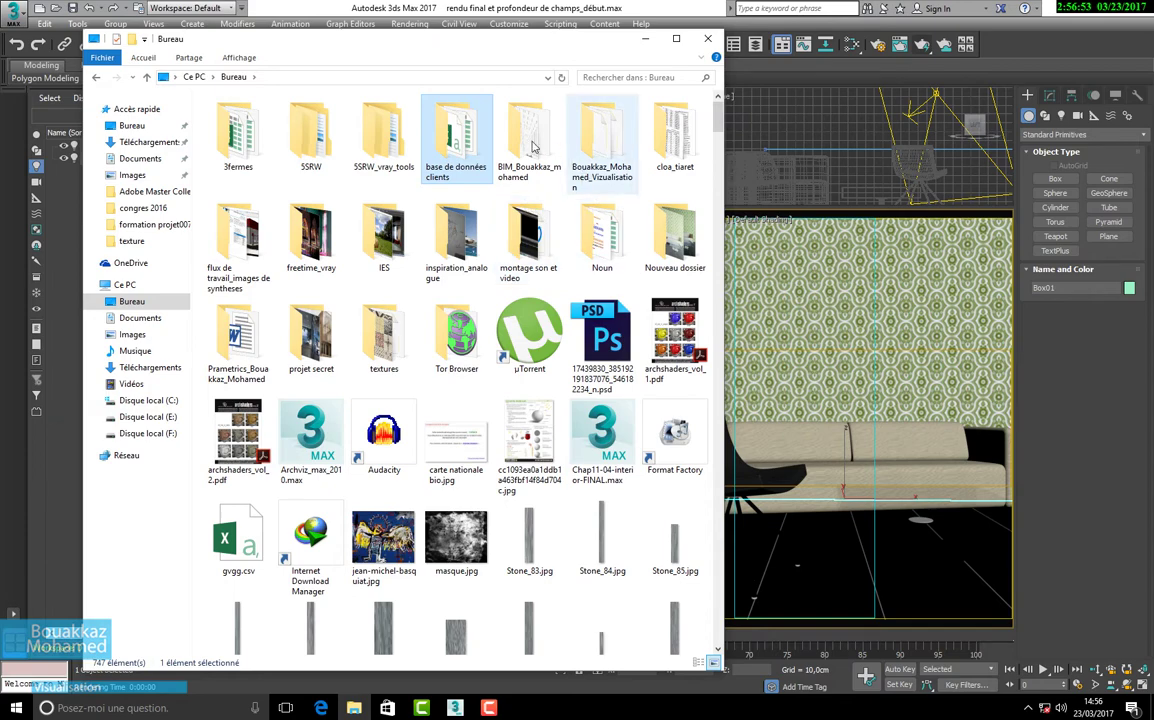
double_click(605, 152)
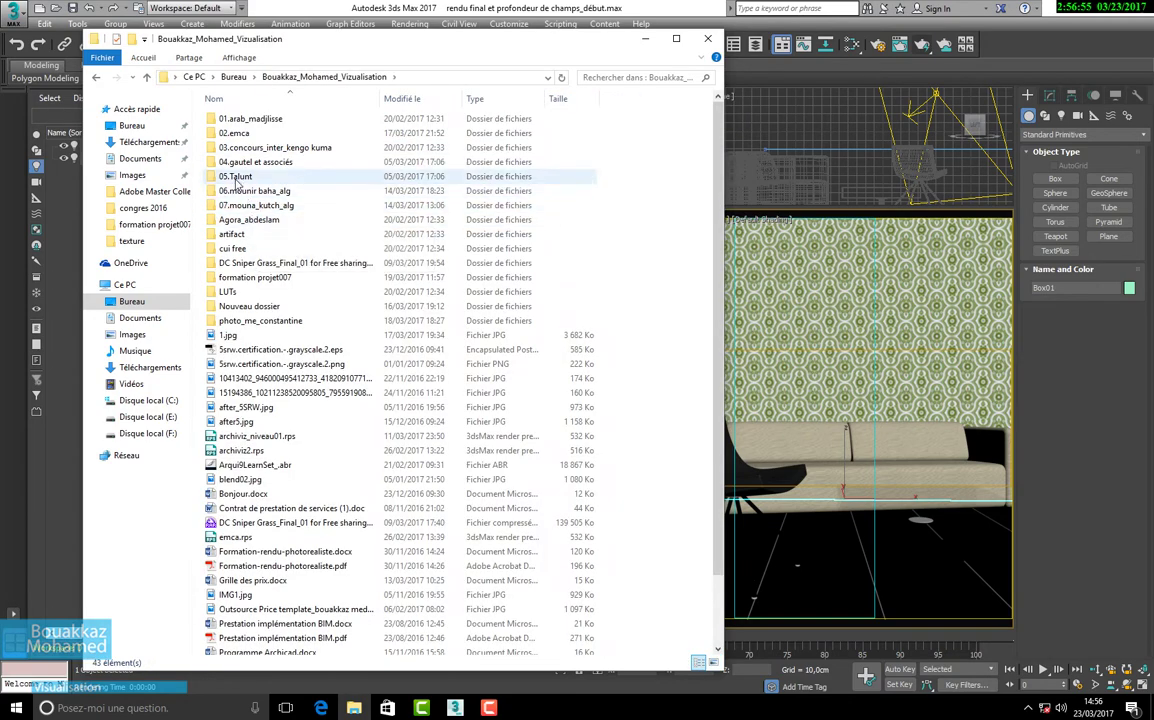
double_click(256, 278)
double_click(311, 160)
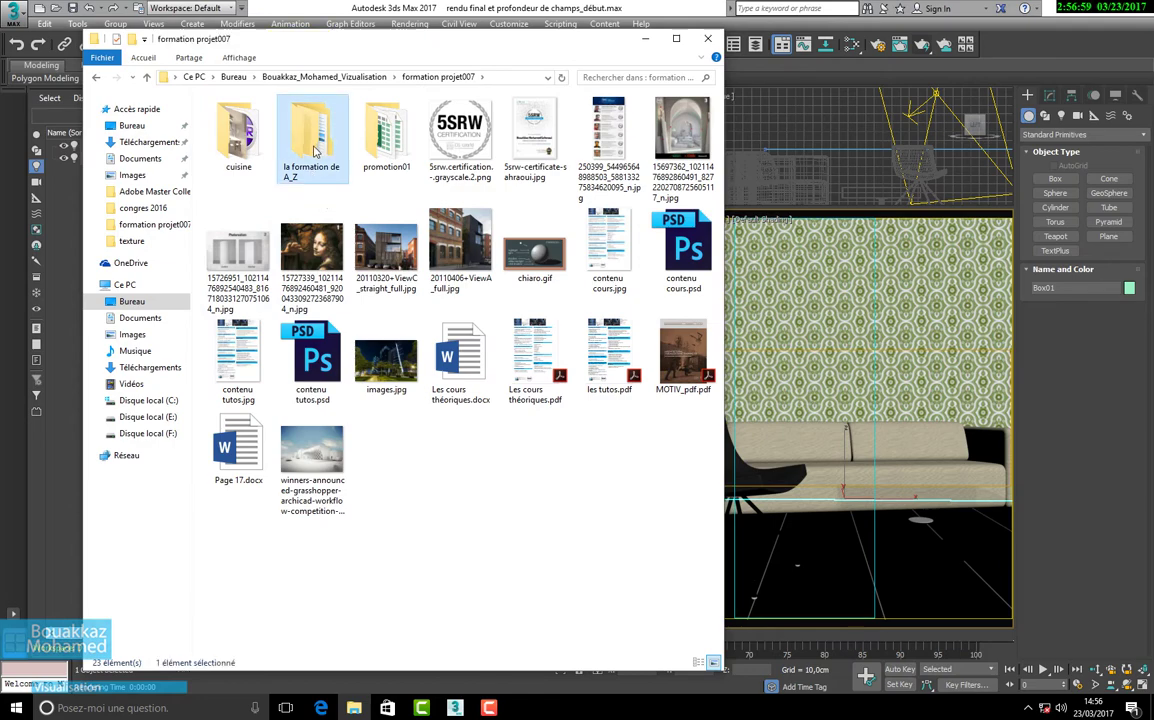
click(241, 135)
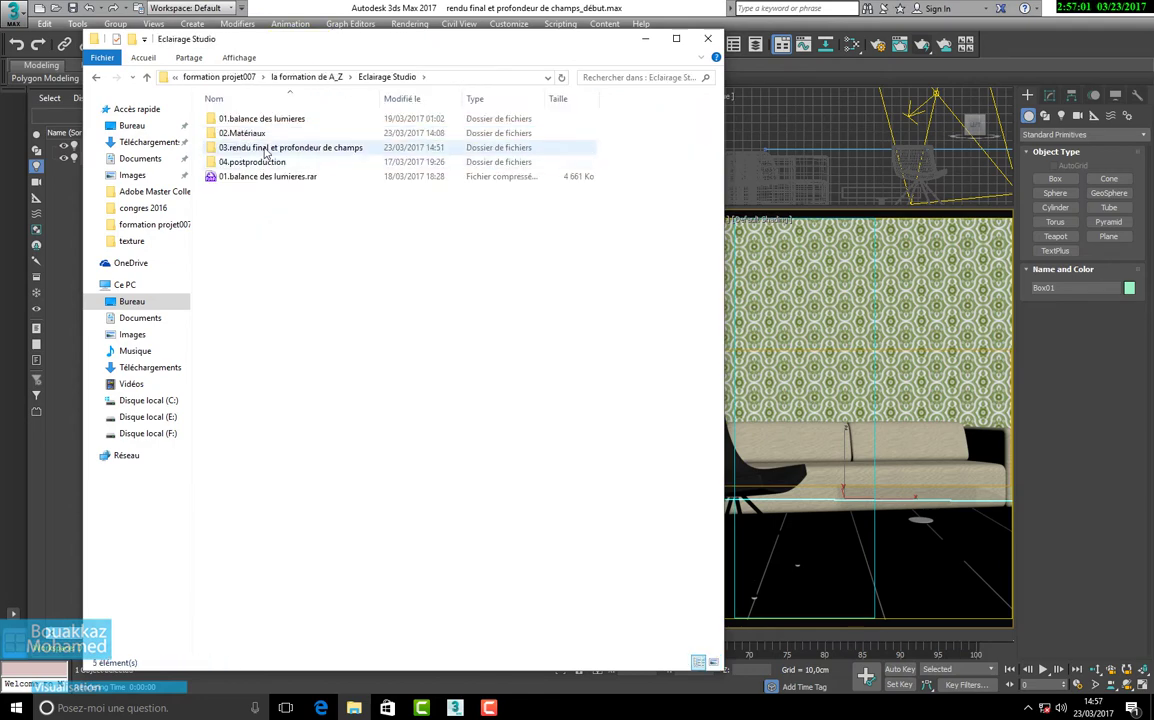
double_click(255, 147)
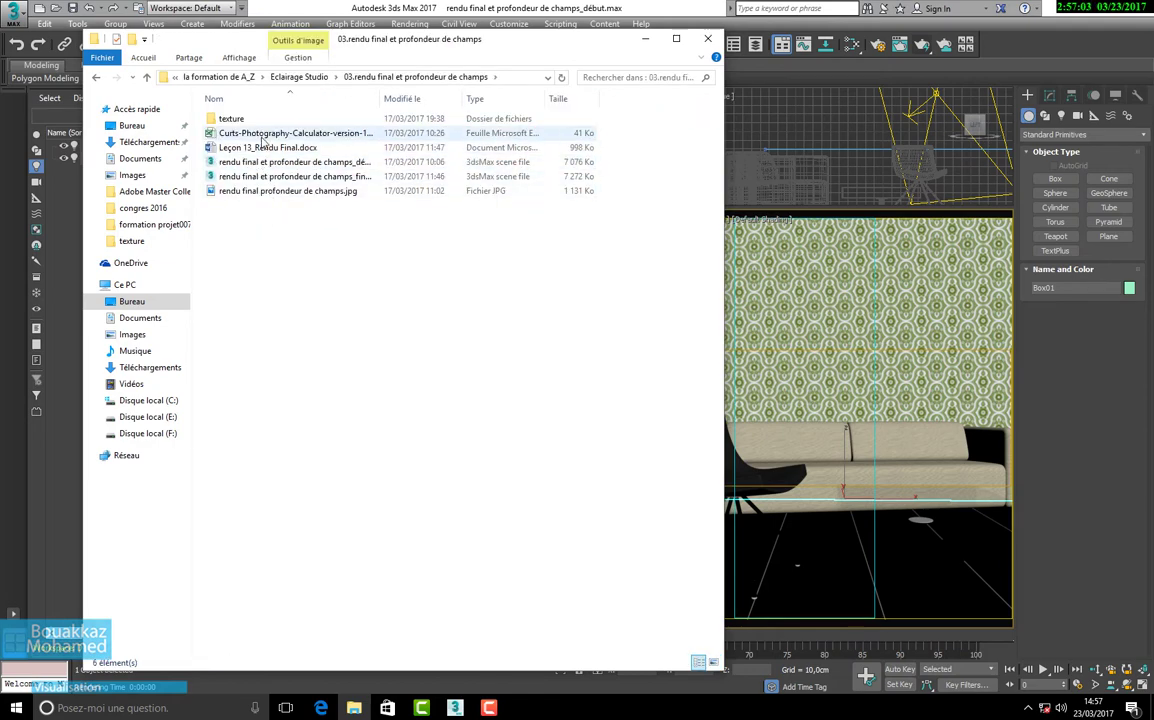
double_click(252, 134)
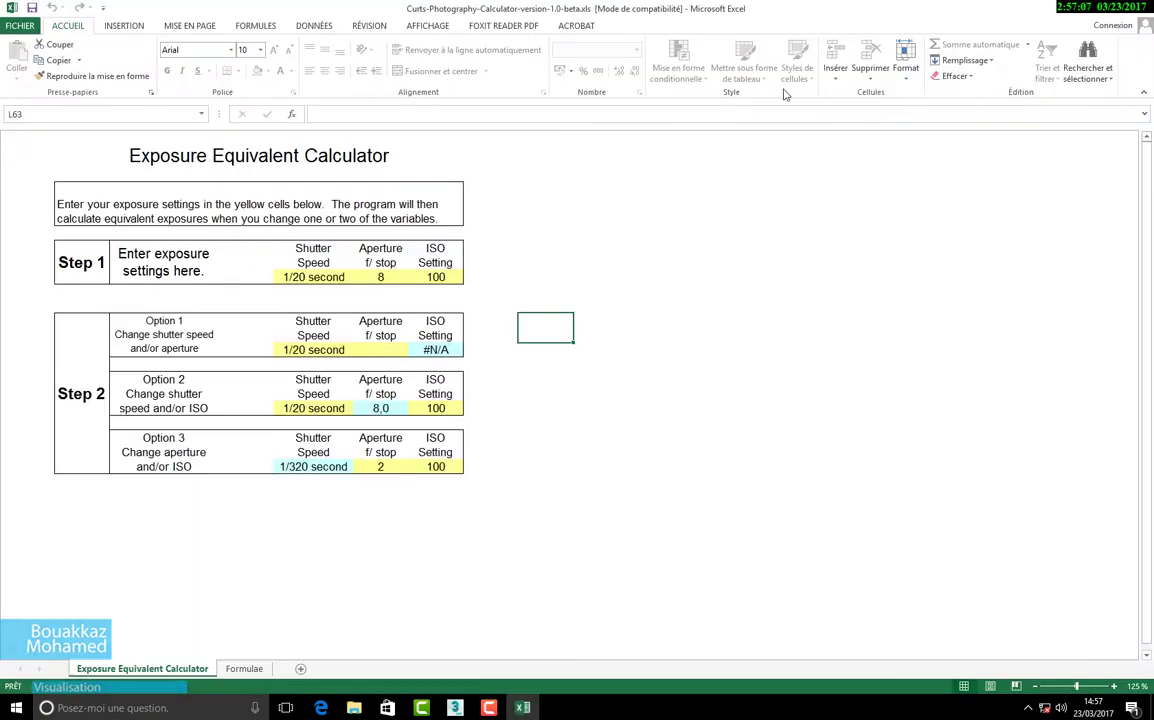
click(313, 279)
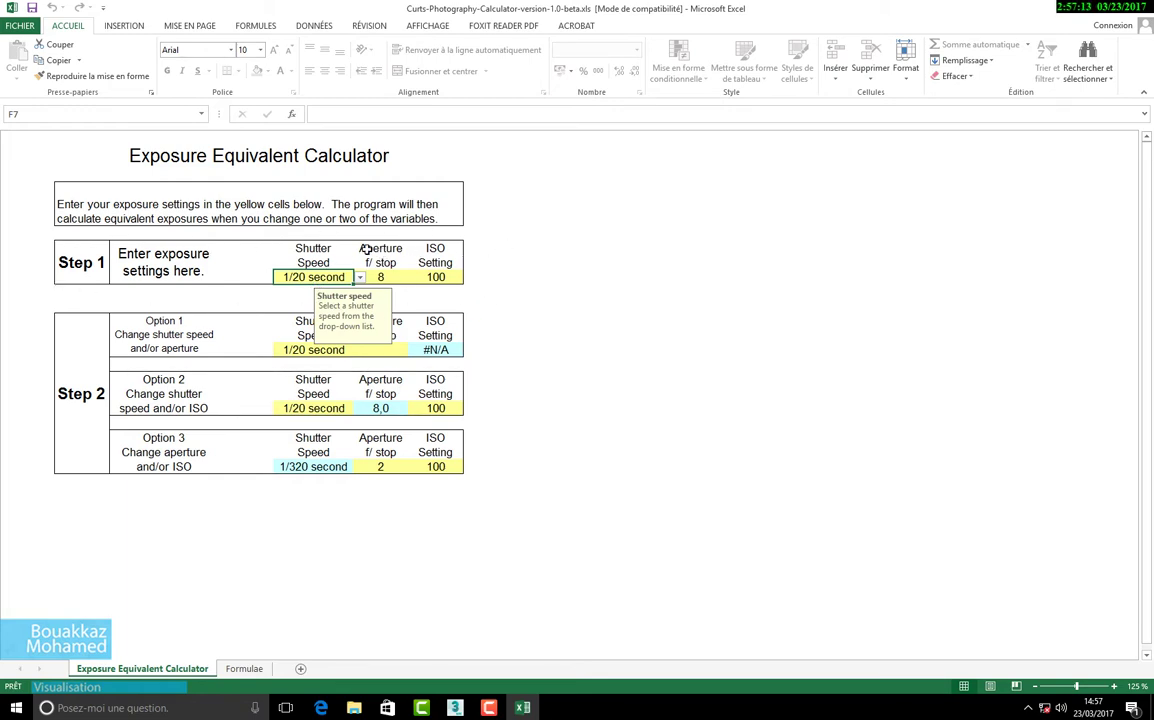
Step: Switch back to 3ds Max and select the physical camera of the camera viewport to show its lens and shutter parameters
mouse_move(455, 708)
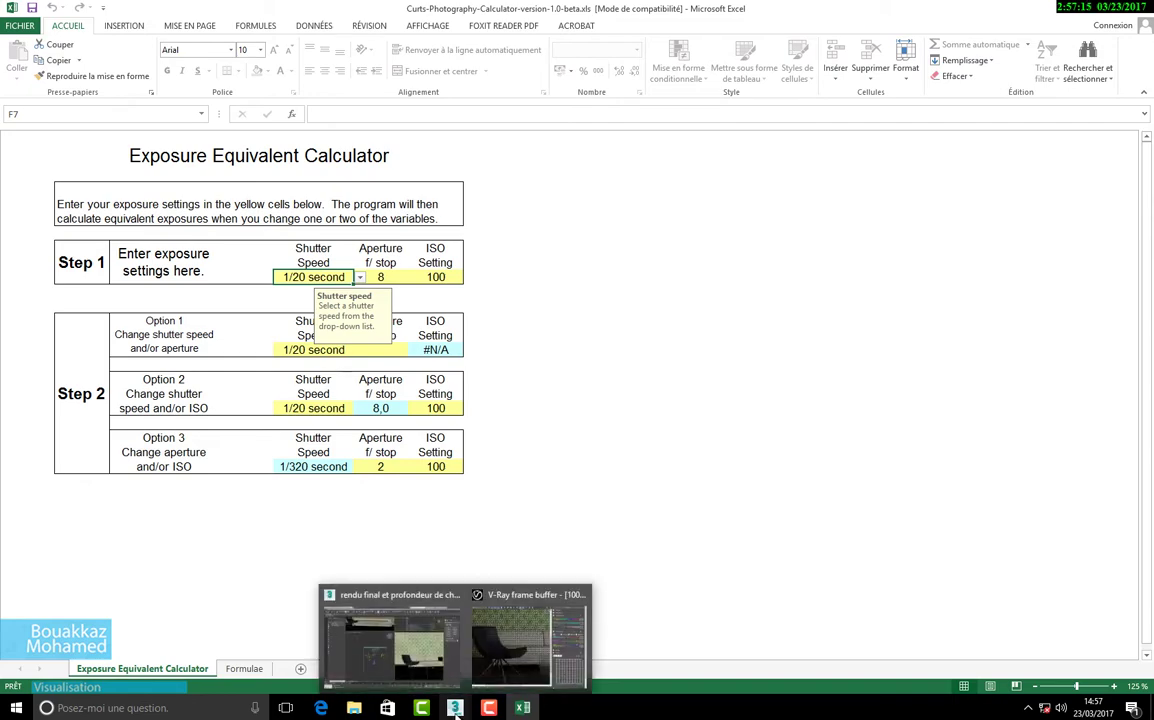
click(421, 636)
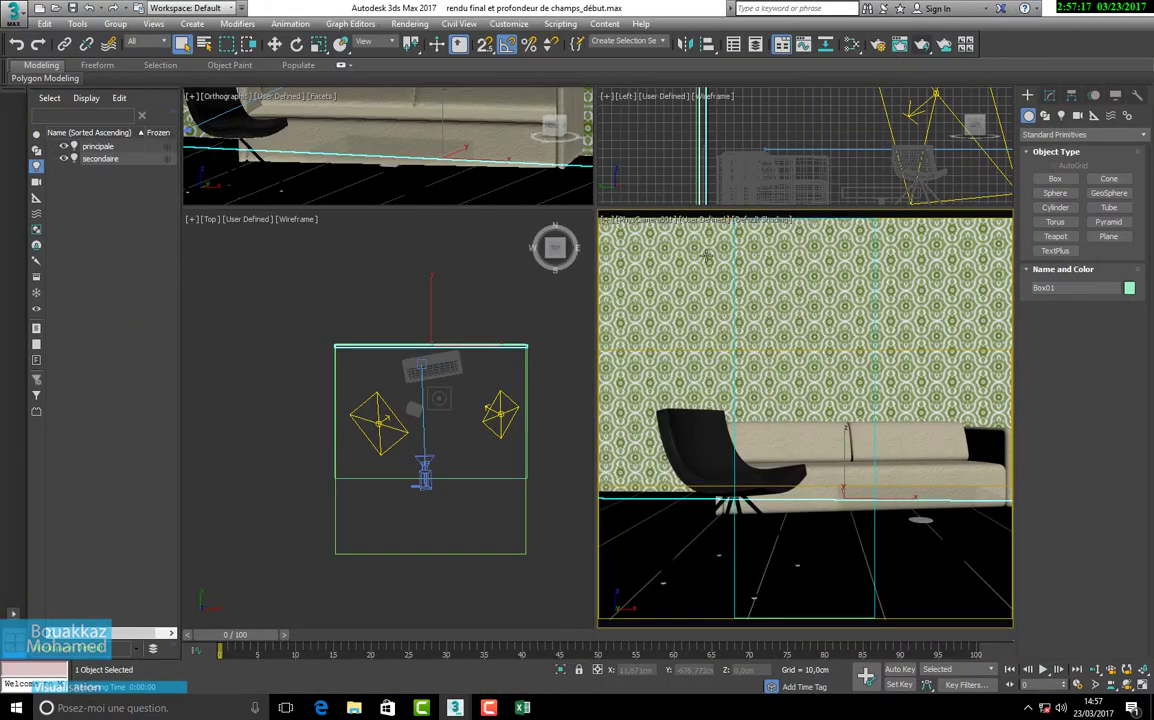
click(645, 226)
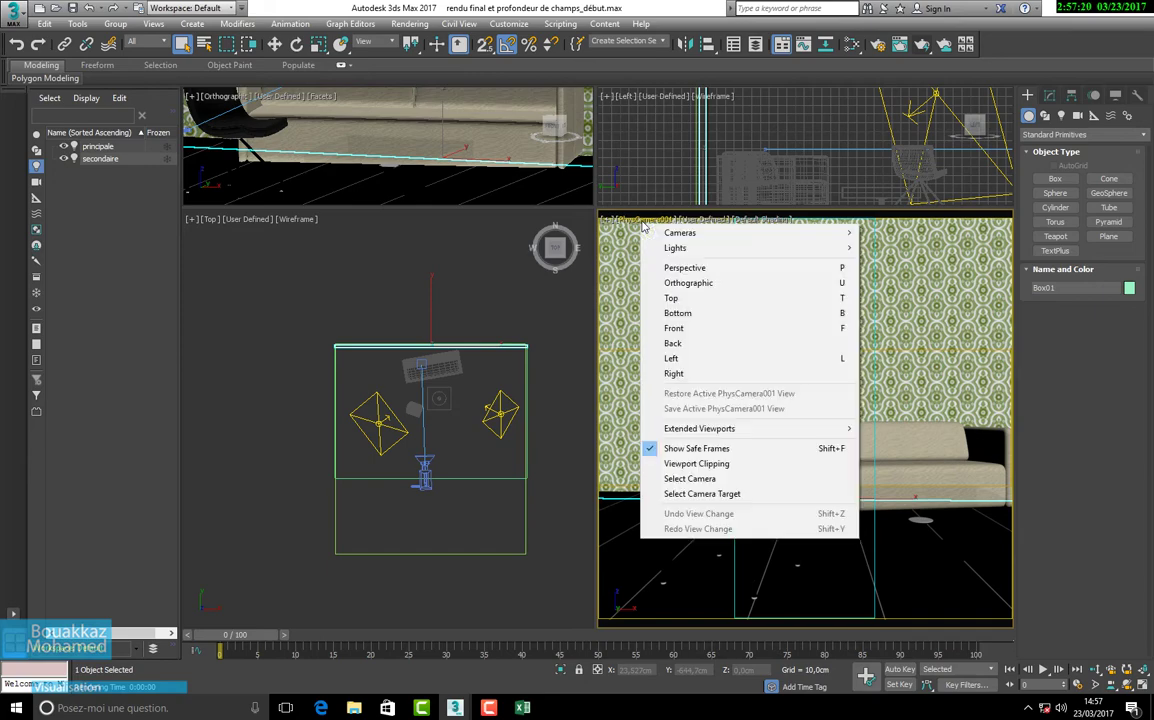
click(714, 480)
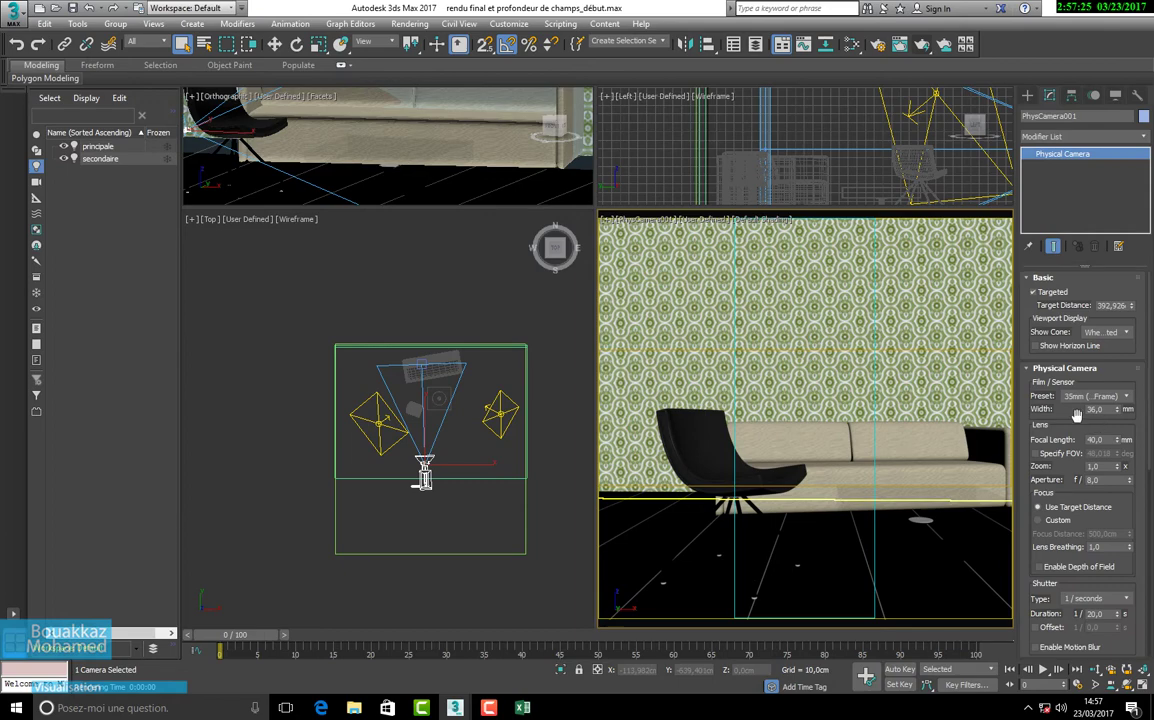
scroll(1075, 337, down, 3)
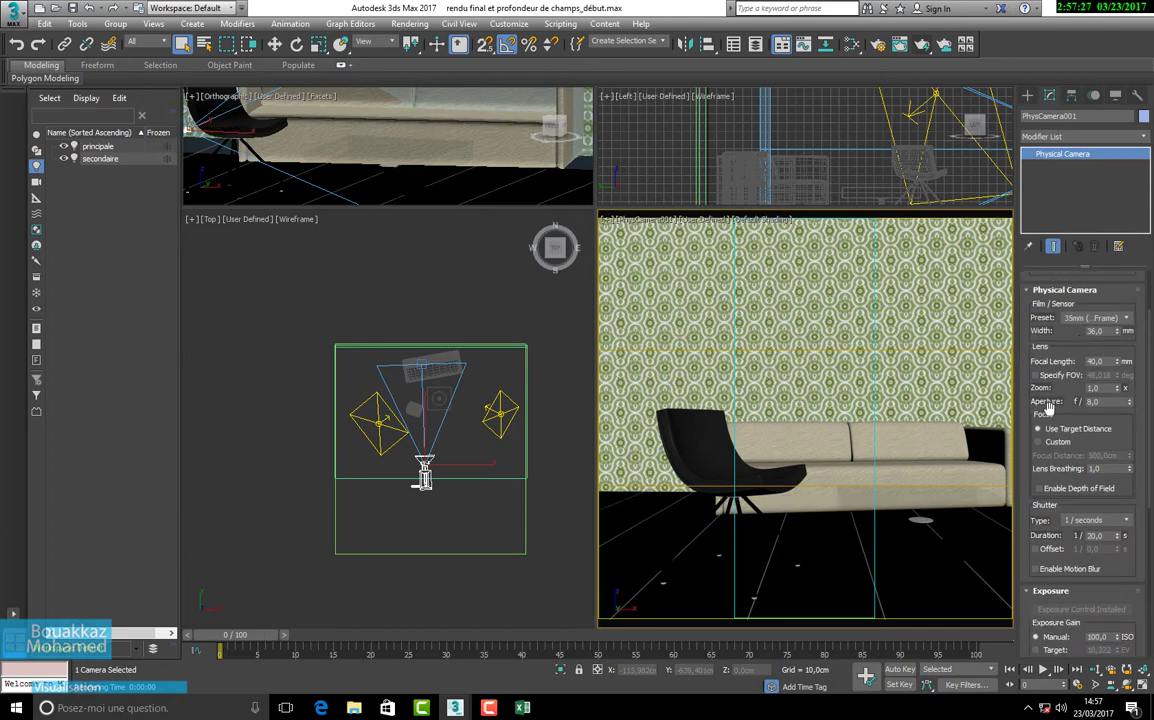
Step: Compare the Step 1 shutter speed, aperture and ISO in the Excel calculator with the physical camera's settings in 3ds Max
click(523, 708)
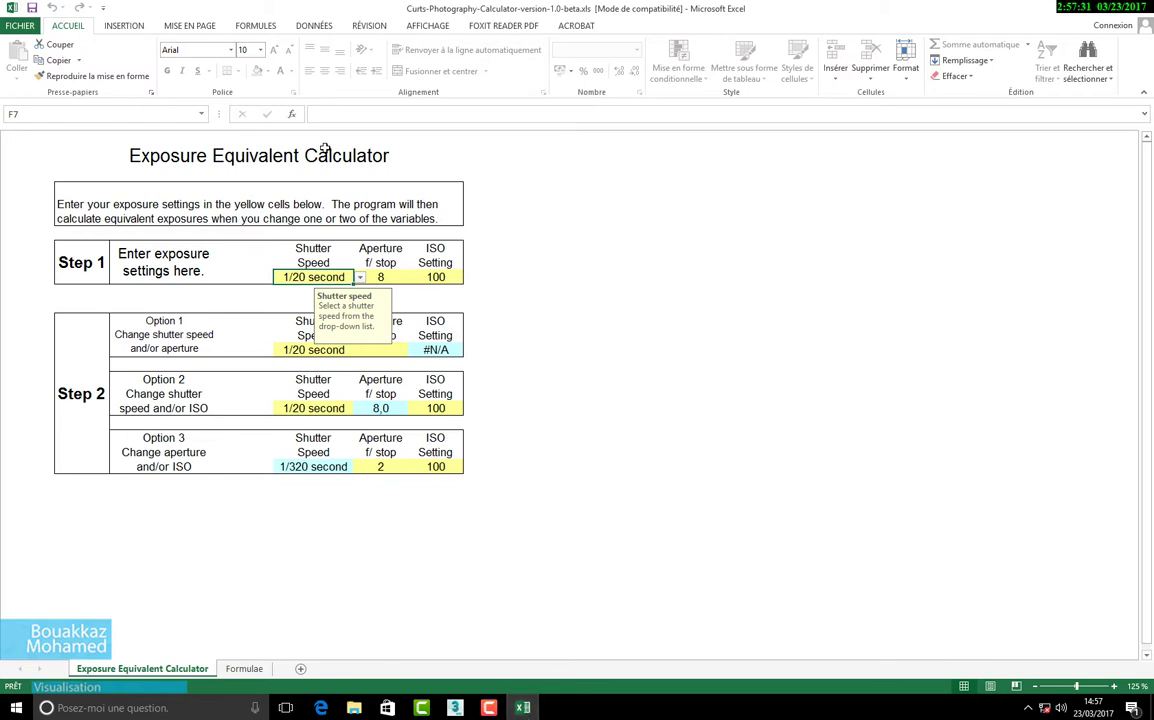
click(455, 708)
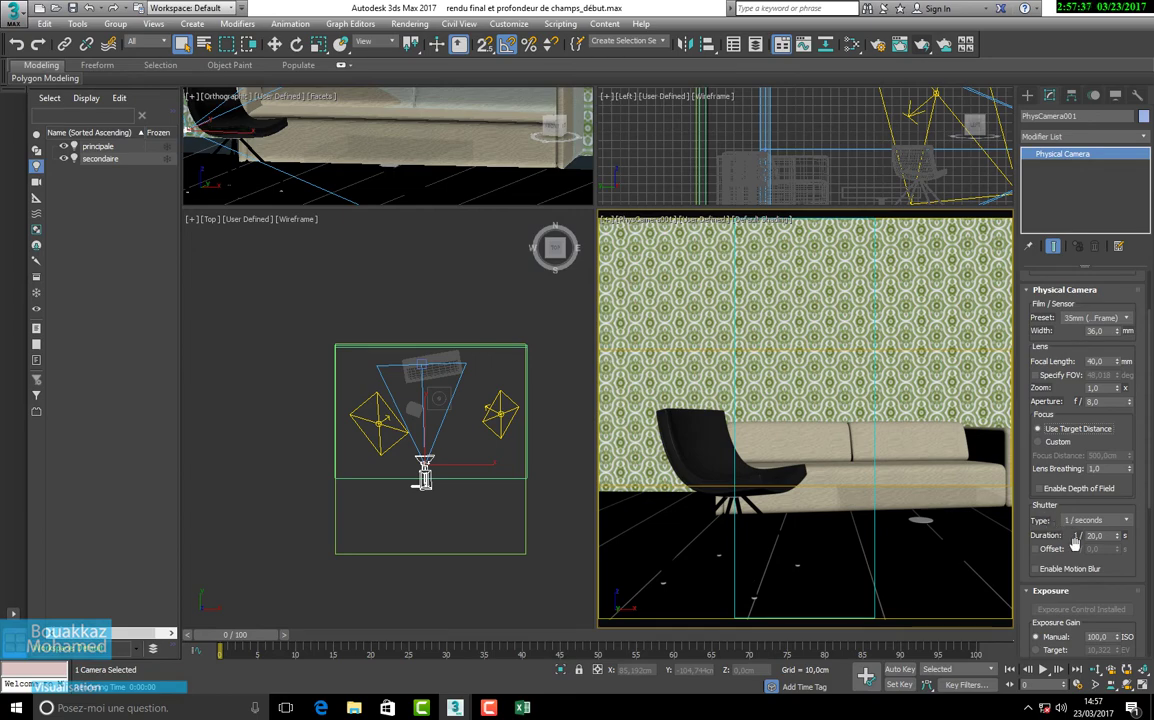
key(alt+Tab)
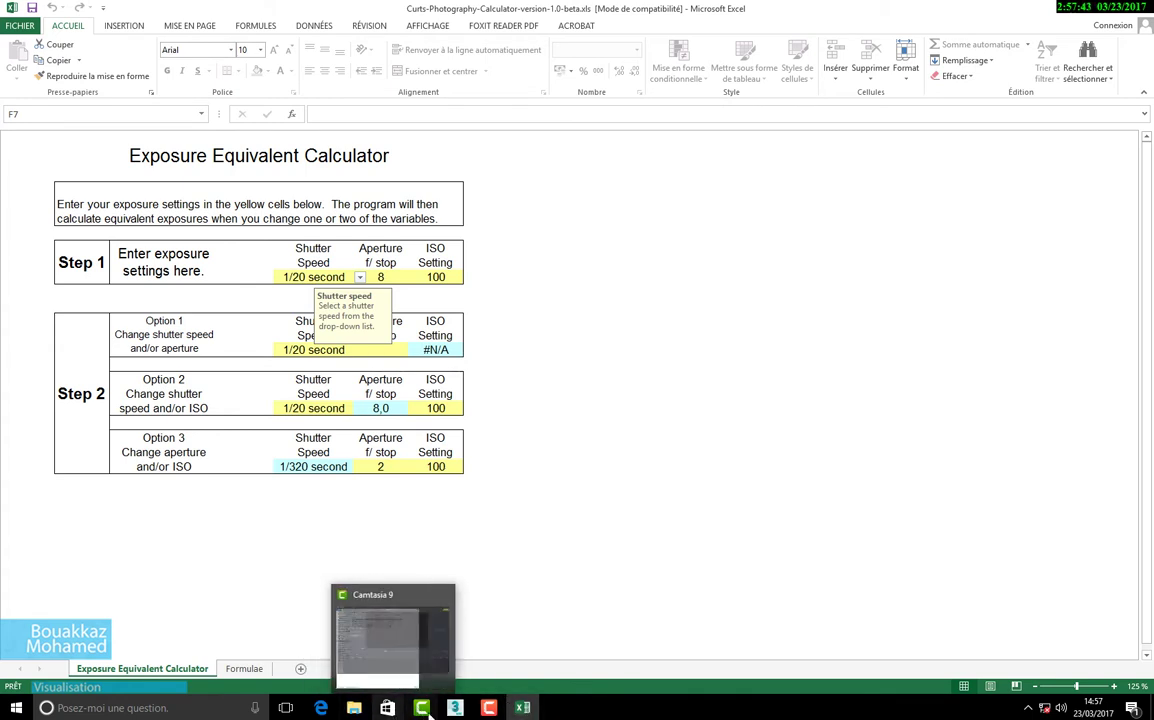
mouse_move(455, 708)
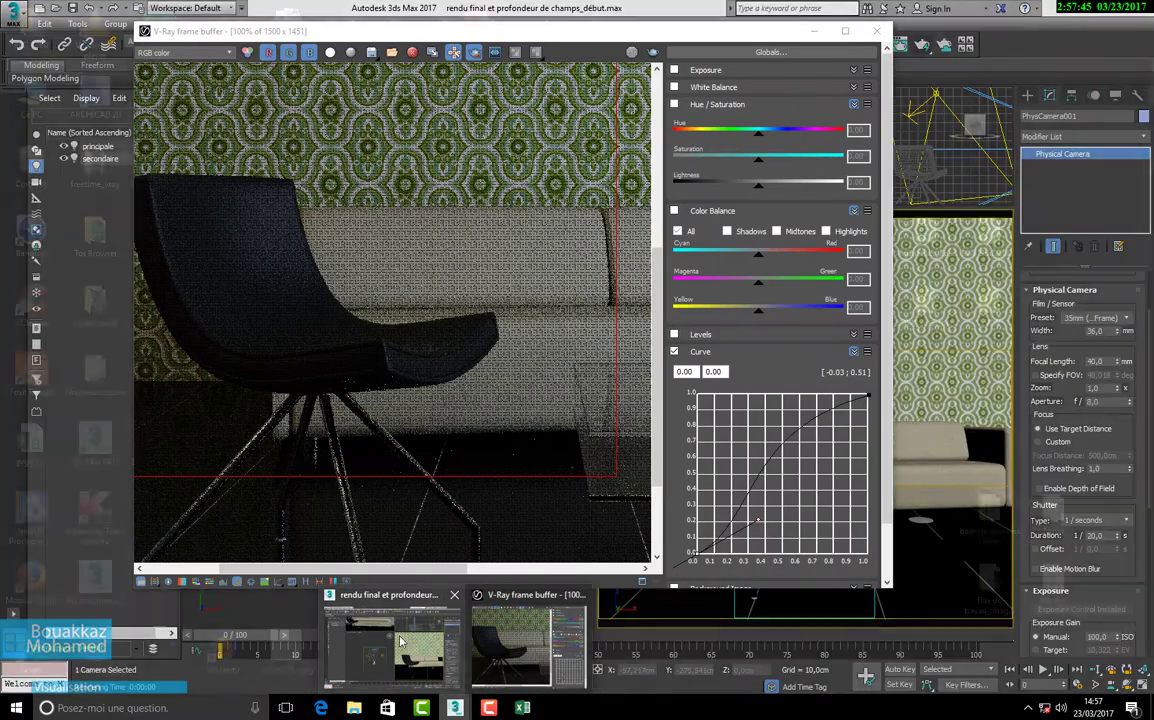
click(388, 640)
scroll(1118, 568, down, 3)
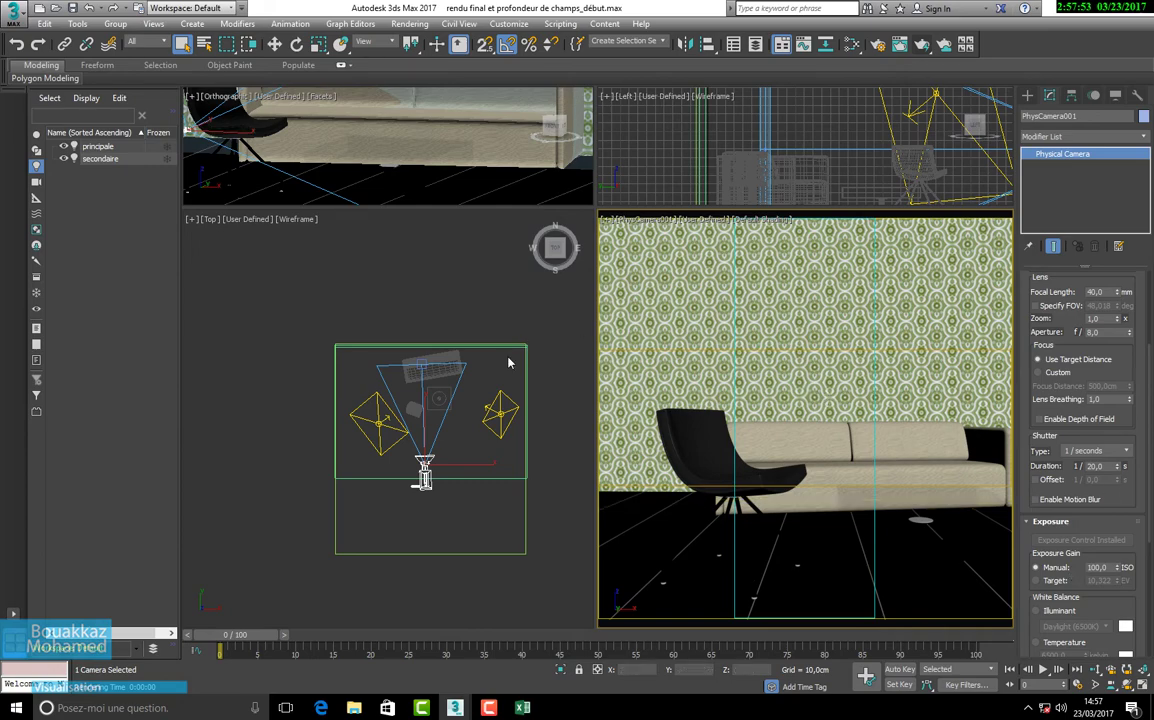
Step: In the Excel exposure calculator, try smaller f-stops such as 1,4 for Option 3 and settle on an aperture of 2,5
click(521, 708)
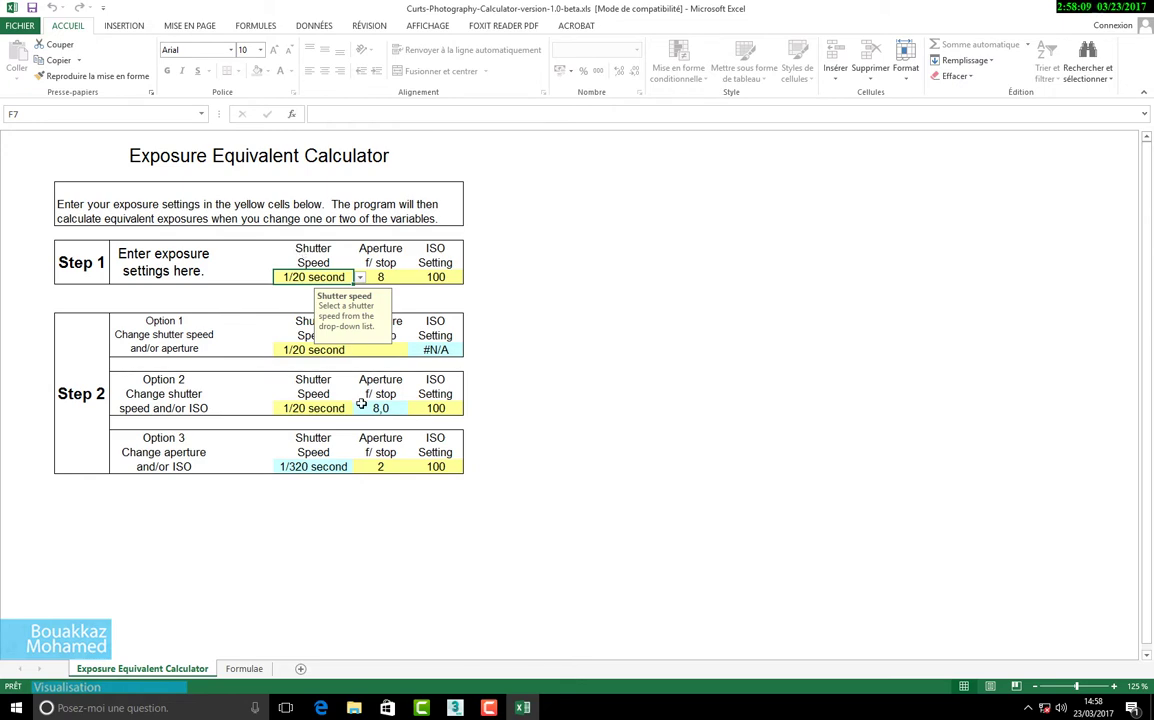
click(383, 466)
click(414, 467)
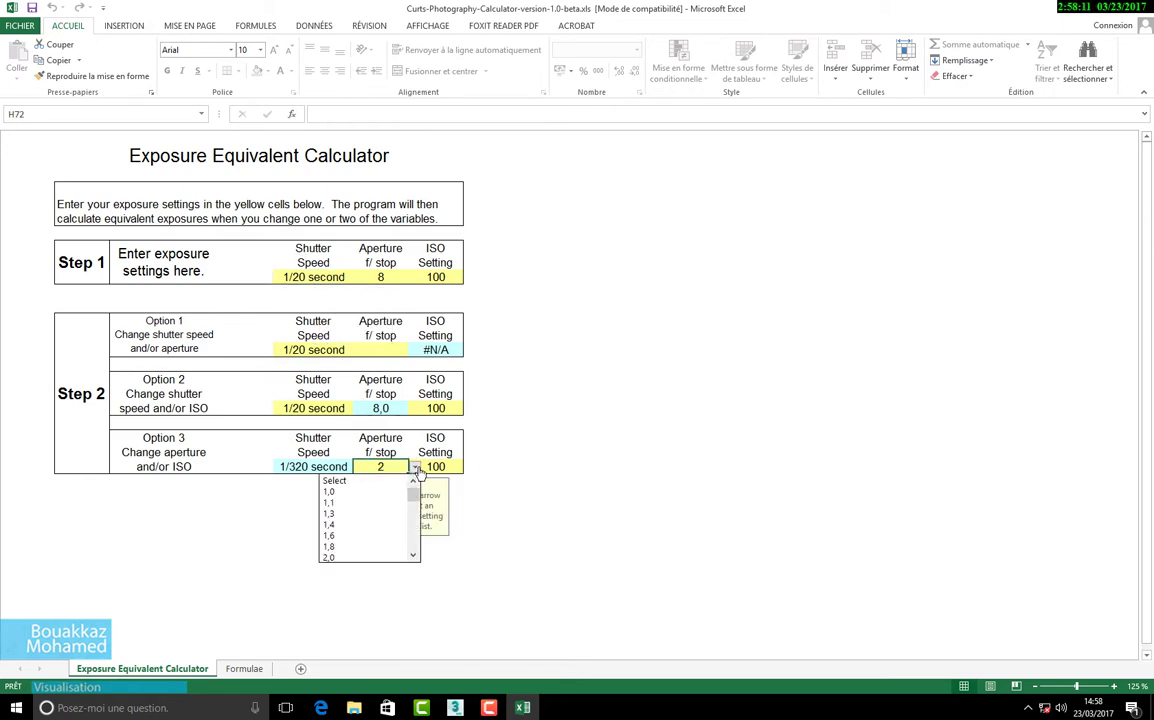
click(343, 560)
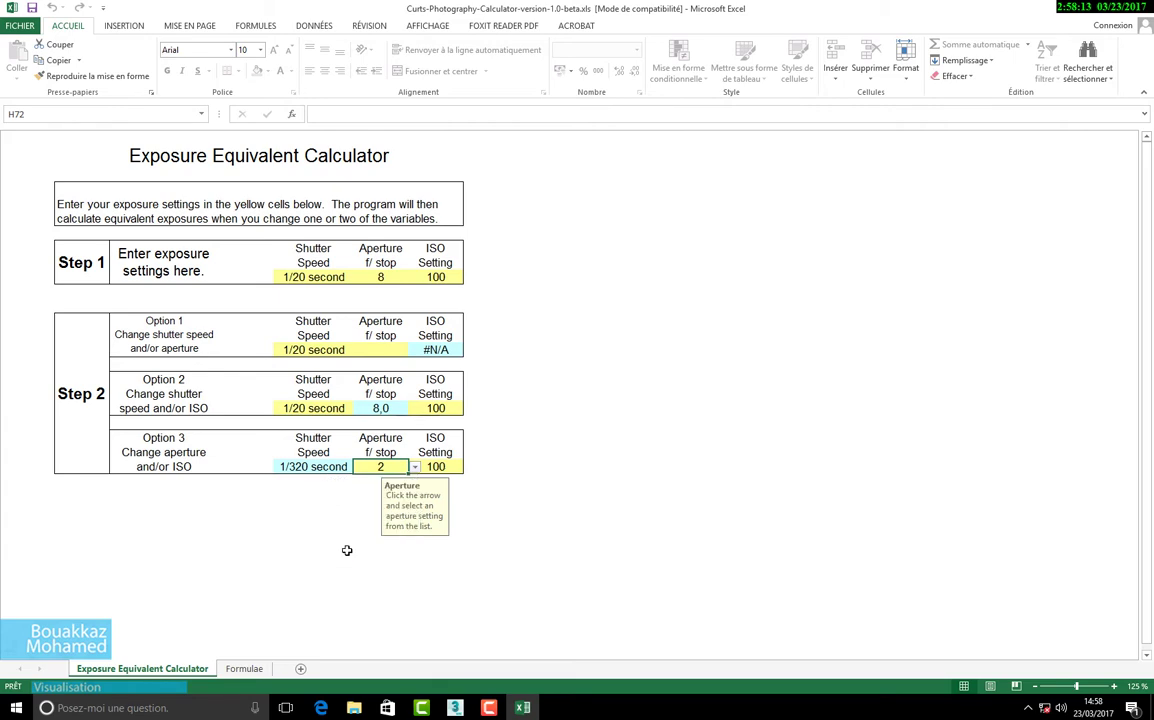
click(414, 467)
click(352, 525)
click(414, 468)
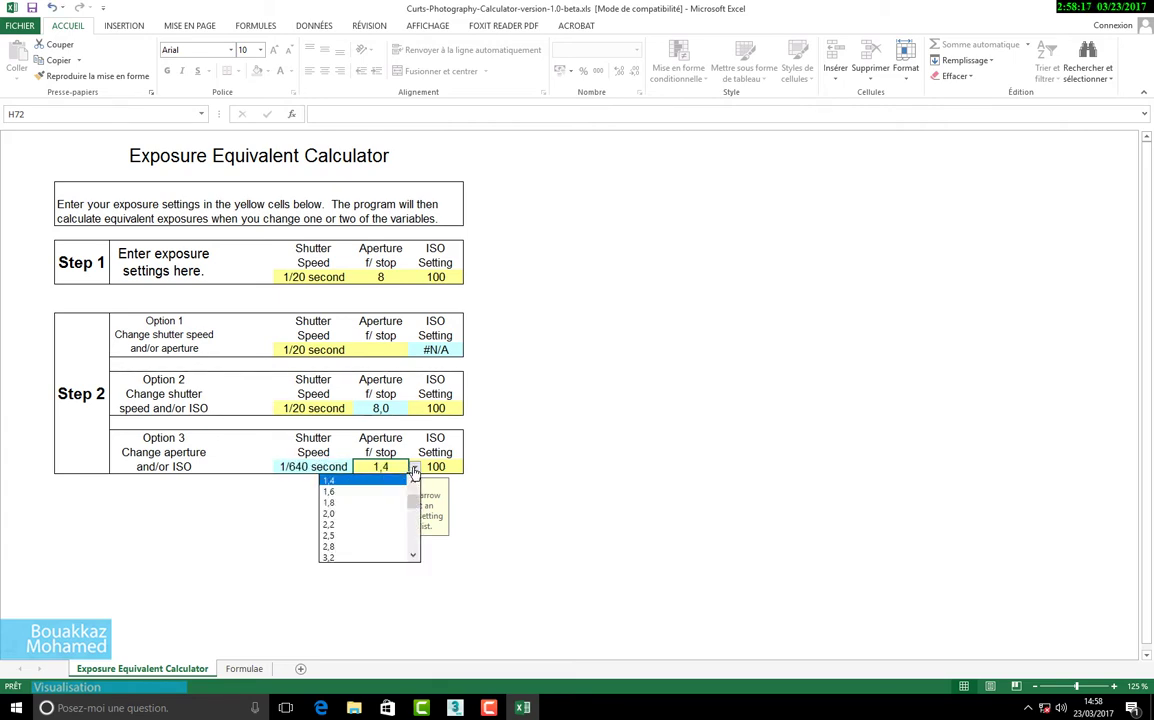
click(366, 537)
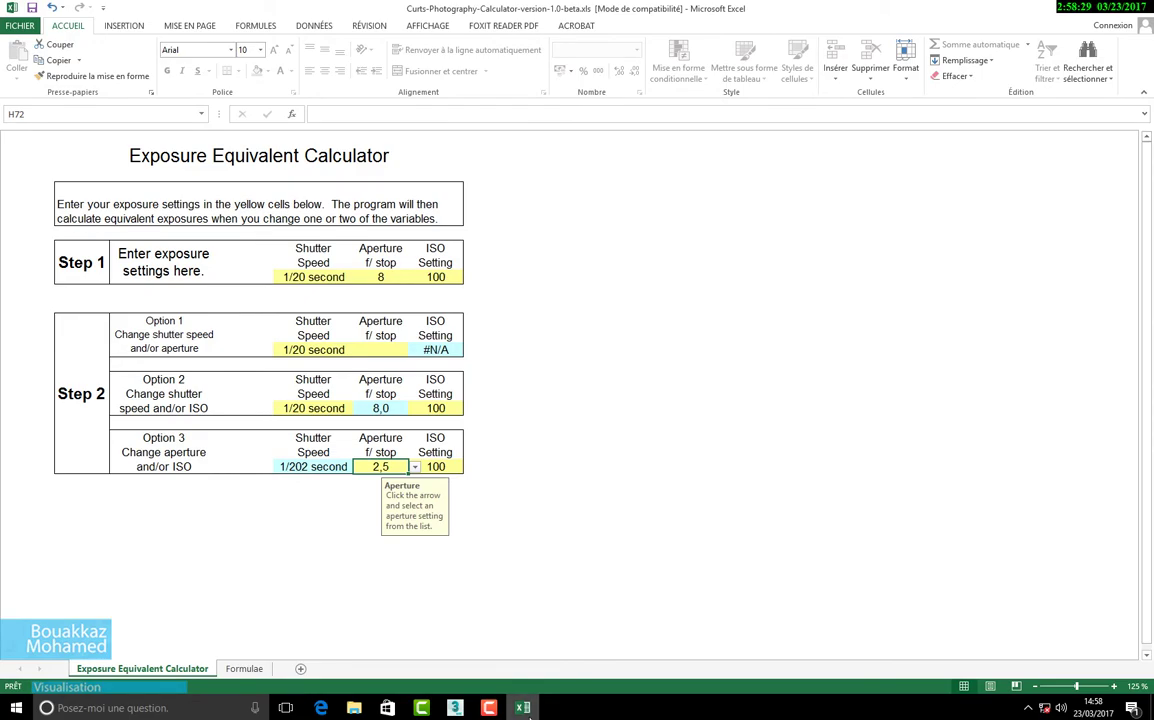
Step: Back in 3ds Max, set the physical camera's aperture to f/2,5 and its shutter duration to 1/202 s
click(524, 708)
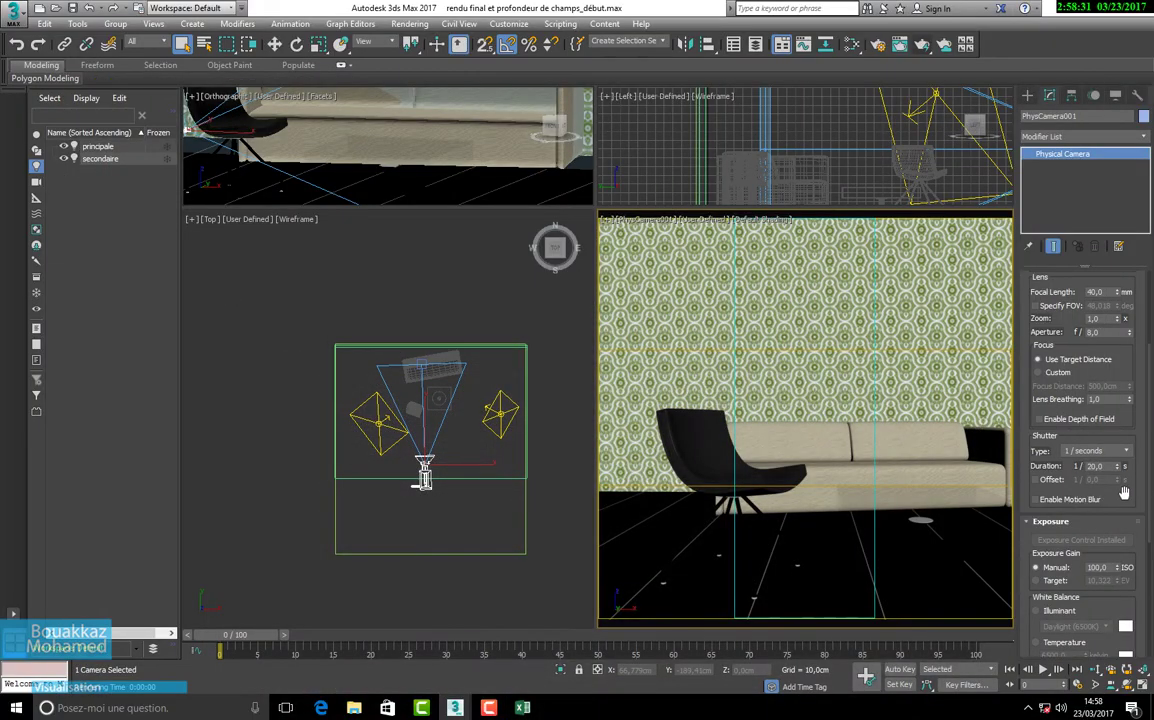
click(522, 708)
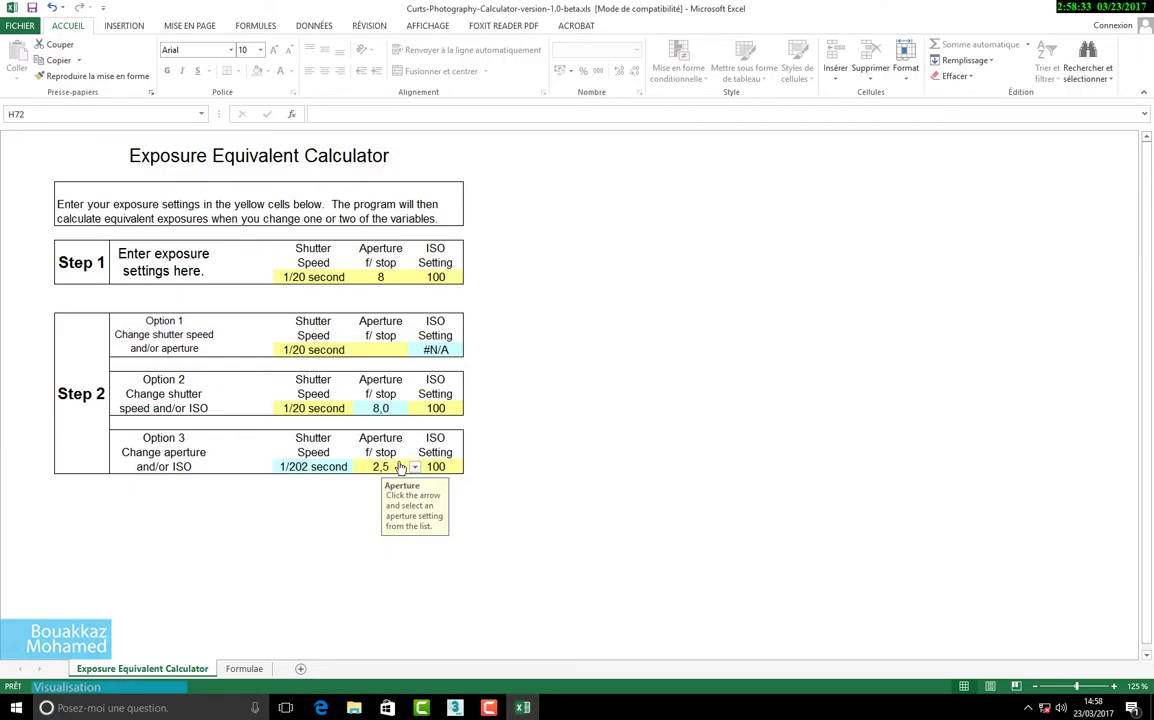
click(522, 708)
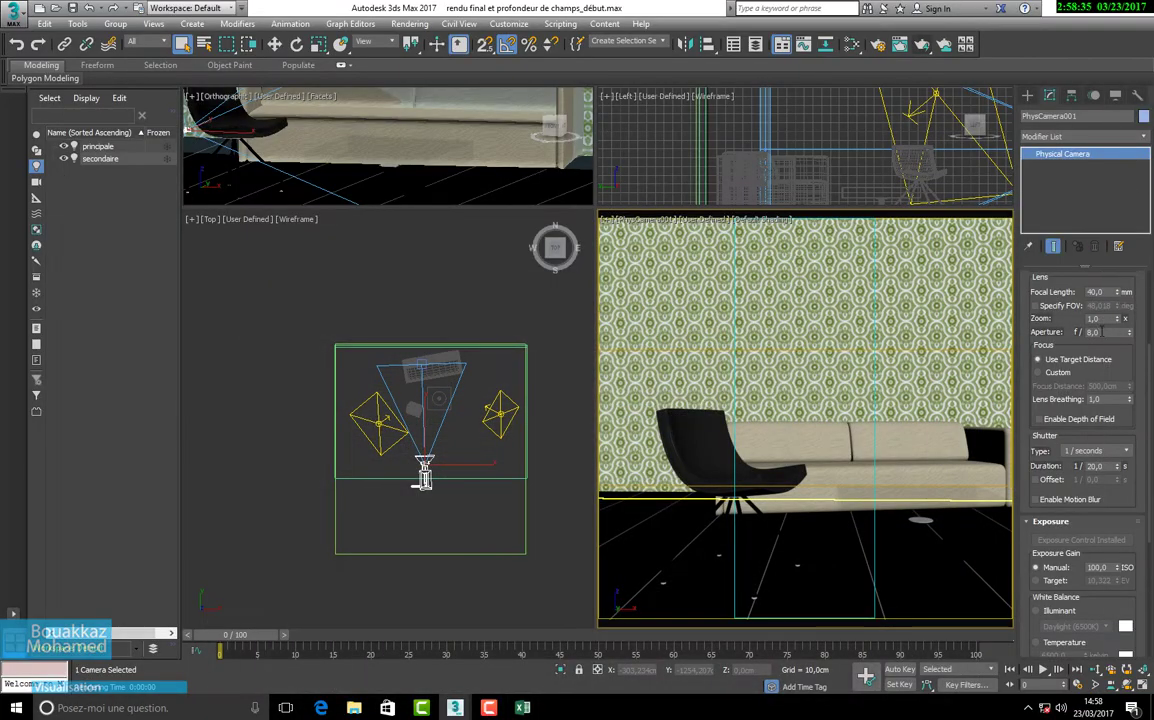
drag(1131, 334, 1131, 368)
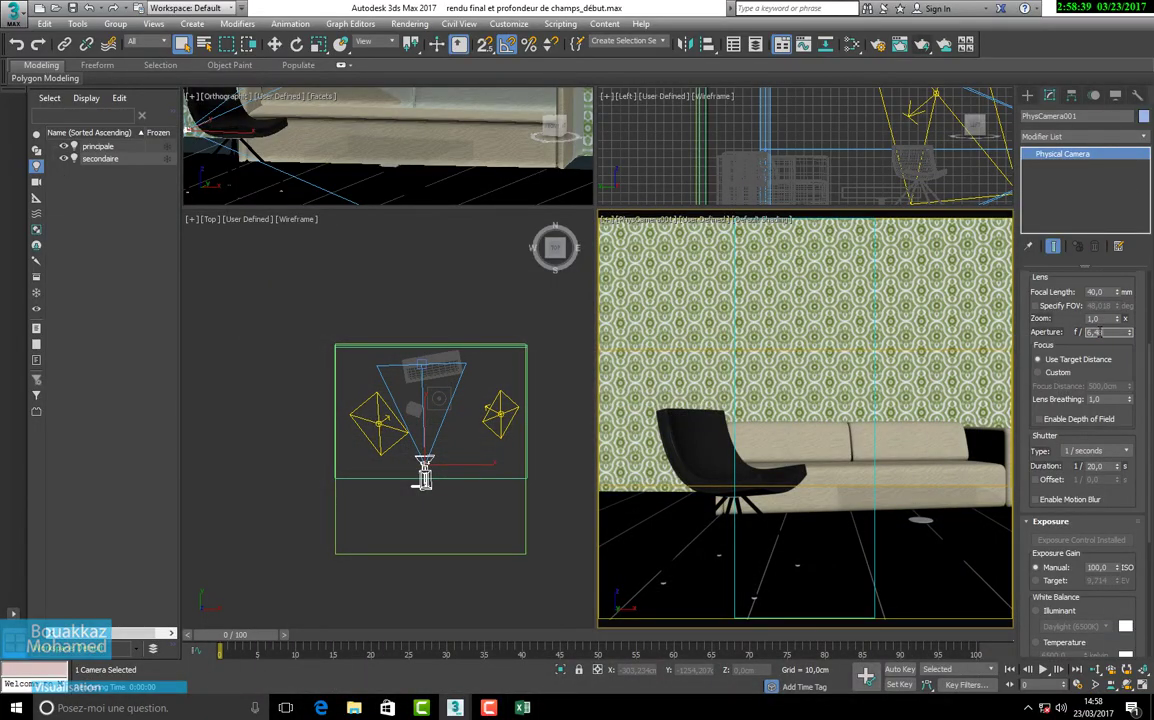
key(Tab)
click(1108, 333)
text(2,5)
key(Return)
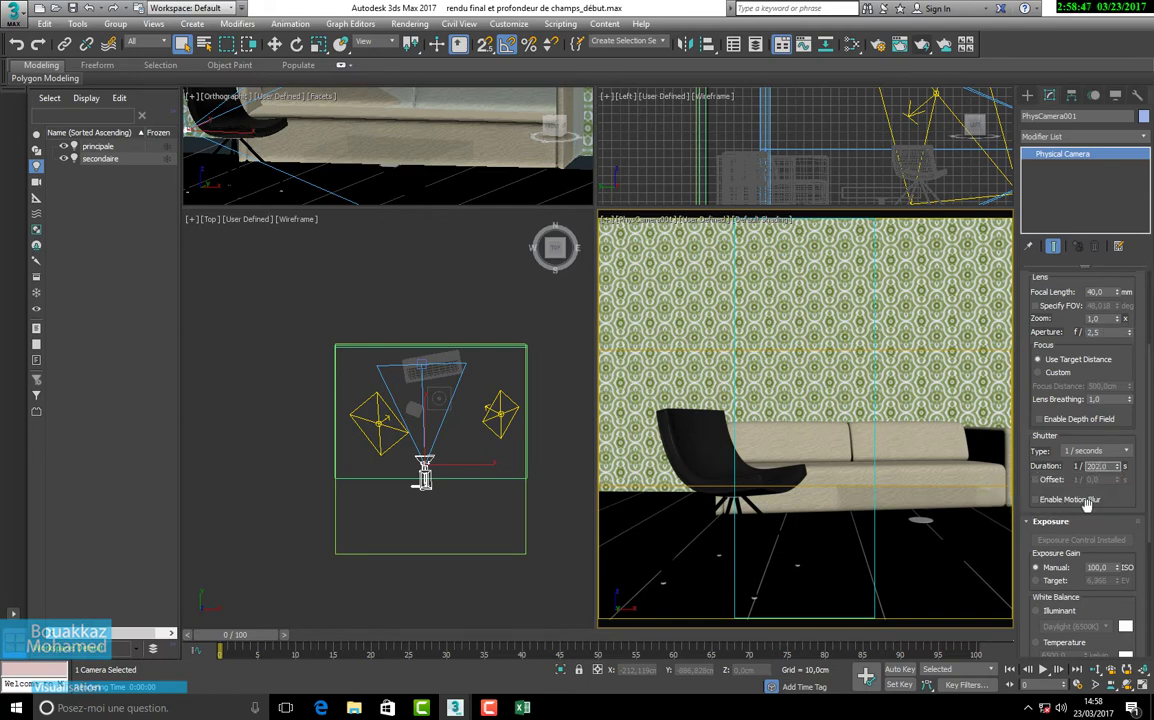
click(1102, 467)
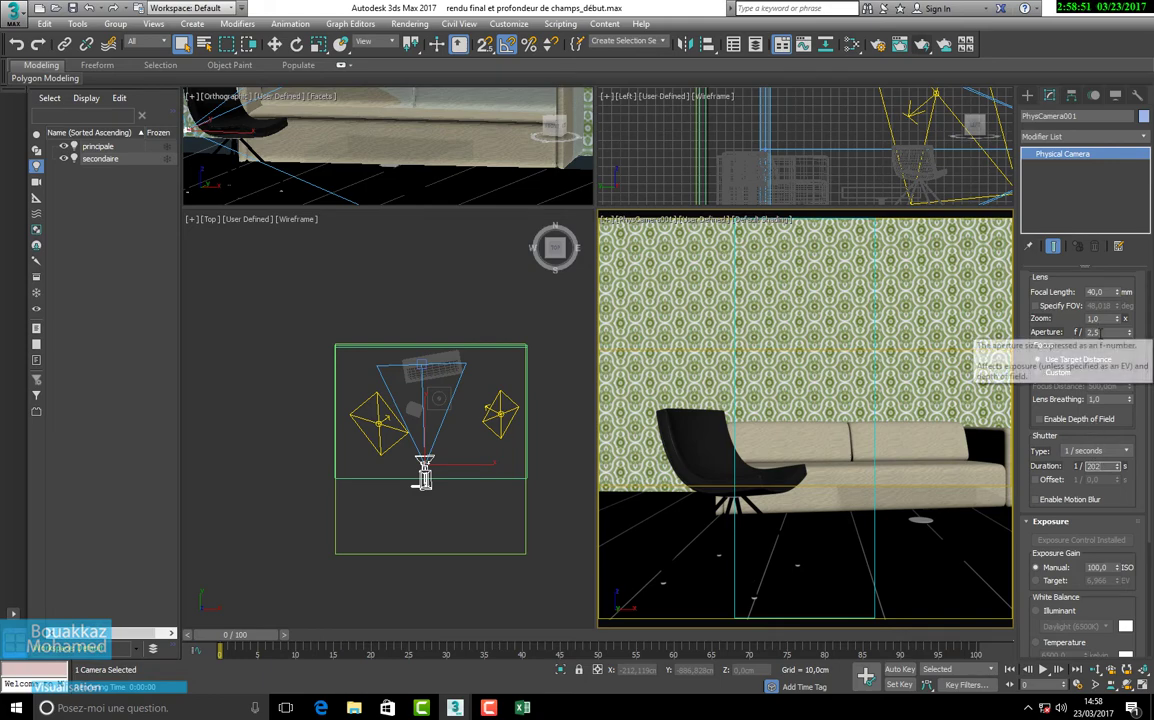
drag(1075, 335, 1067, 264)
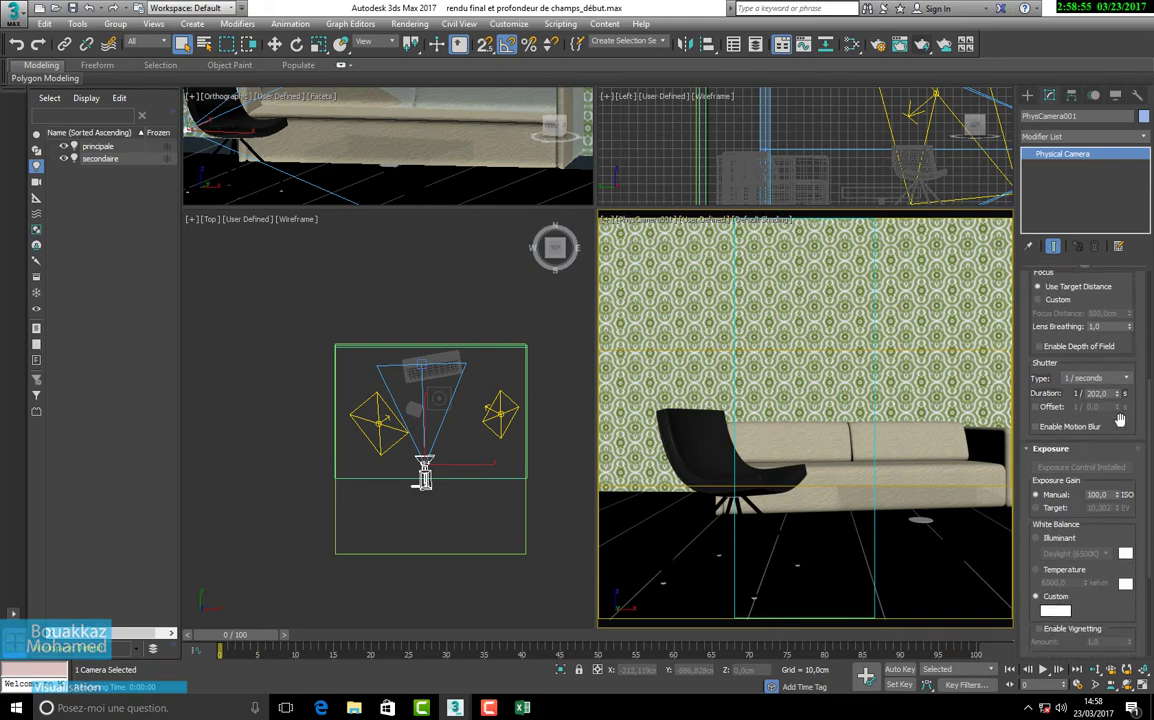
Step: Browse the physical camera's exposure and bokeh settings, and enable depth of field in its focus settings
drag(1128, 413, 1134, 247)
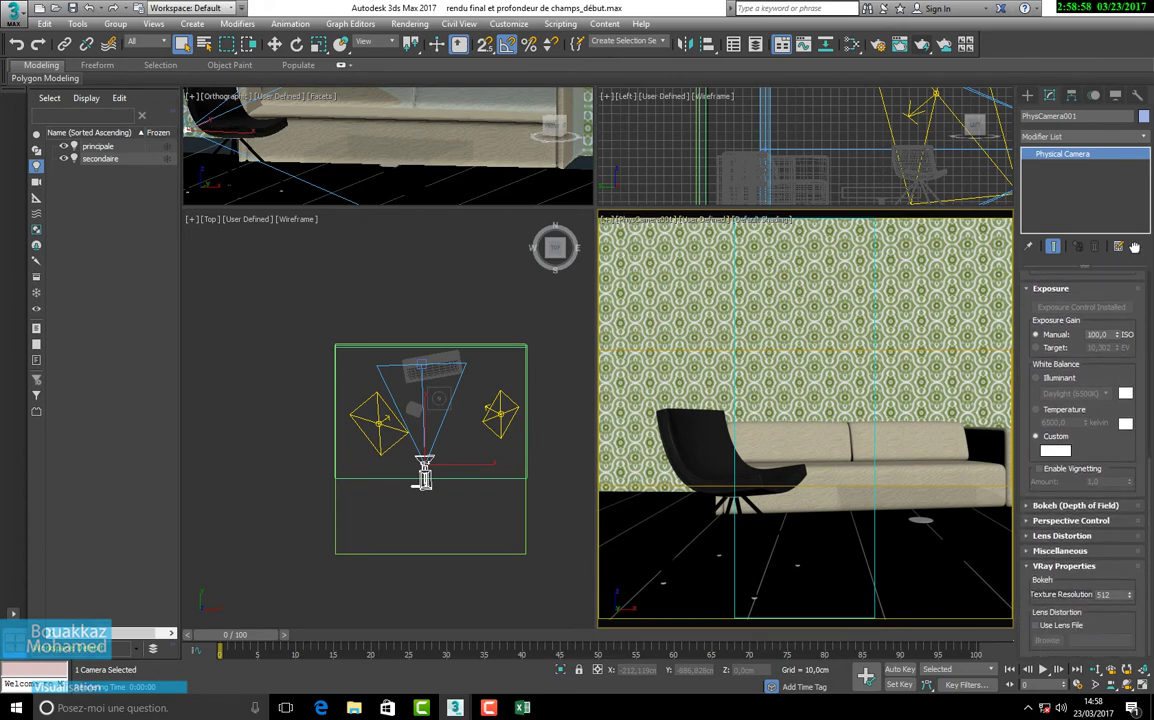
click(1064, 508)
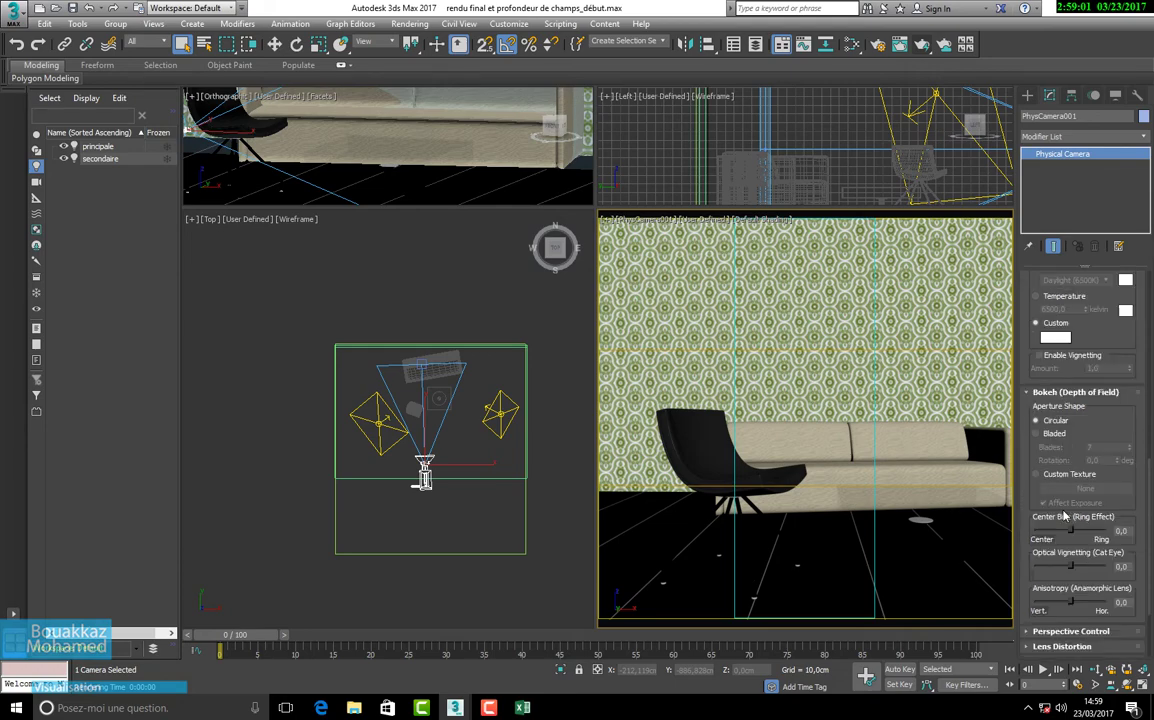
click(1064, 393)
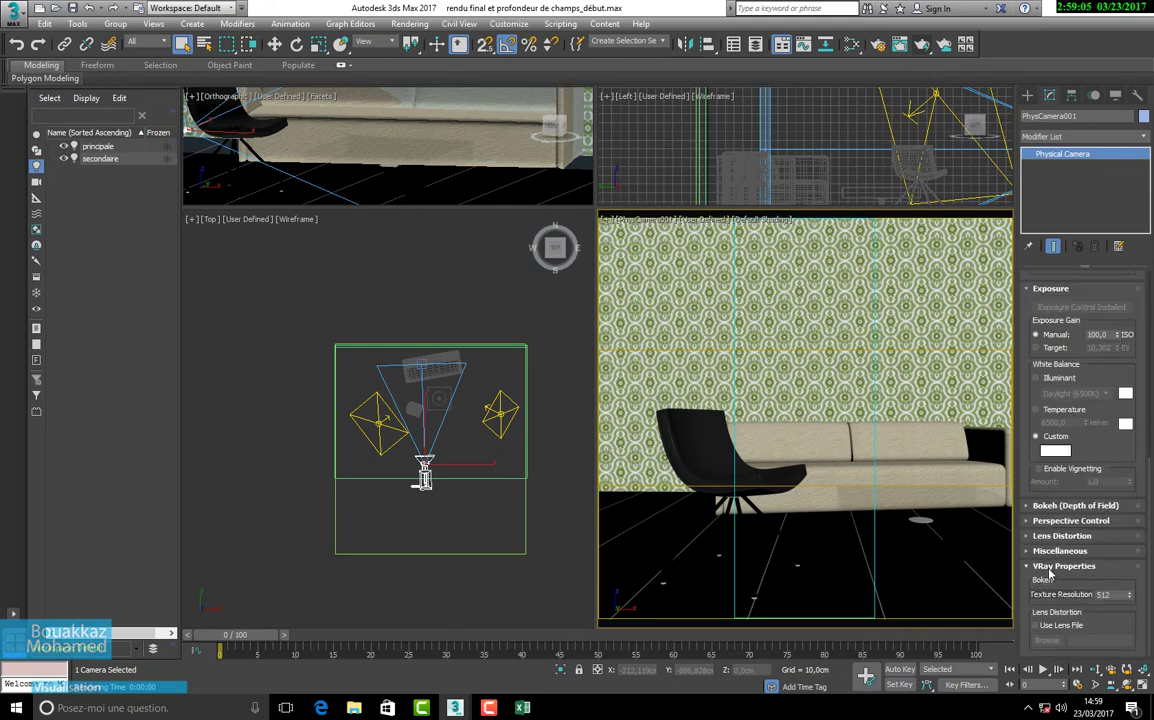
scroll(1055, 560, up, 3)
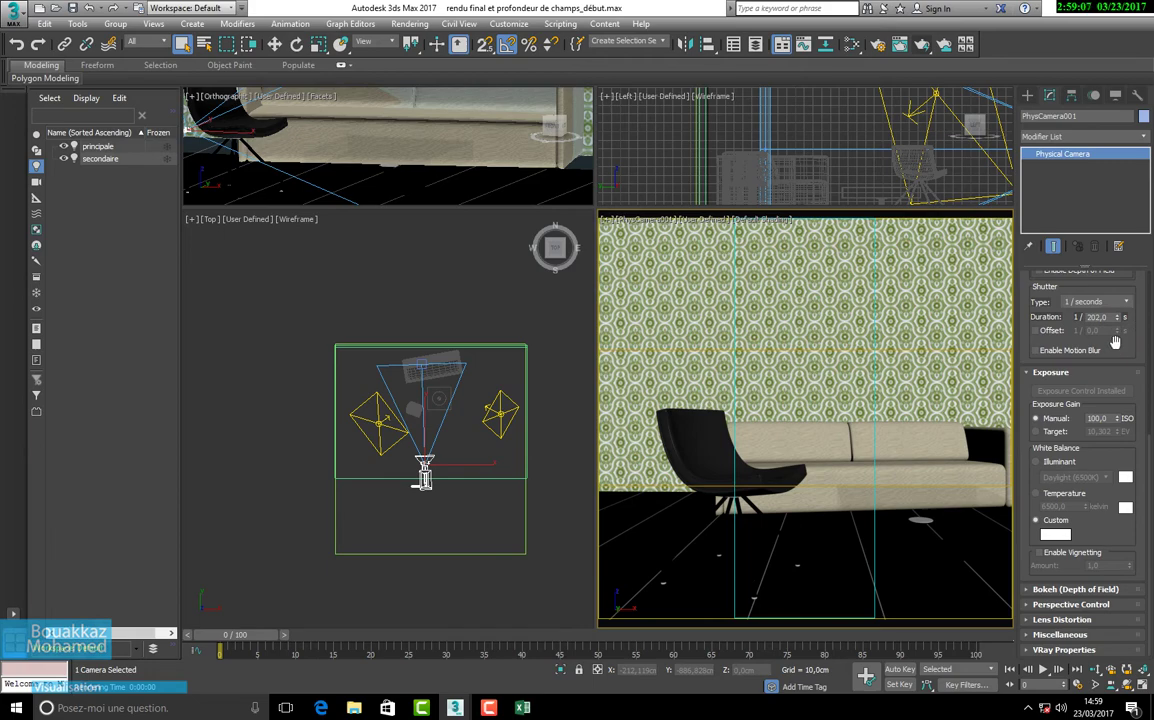
scroll(1115, 343, up, 3)
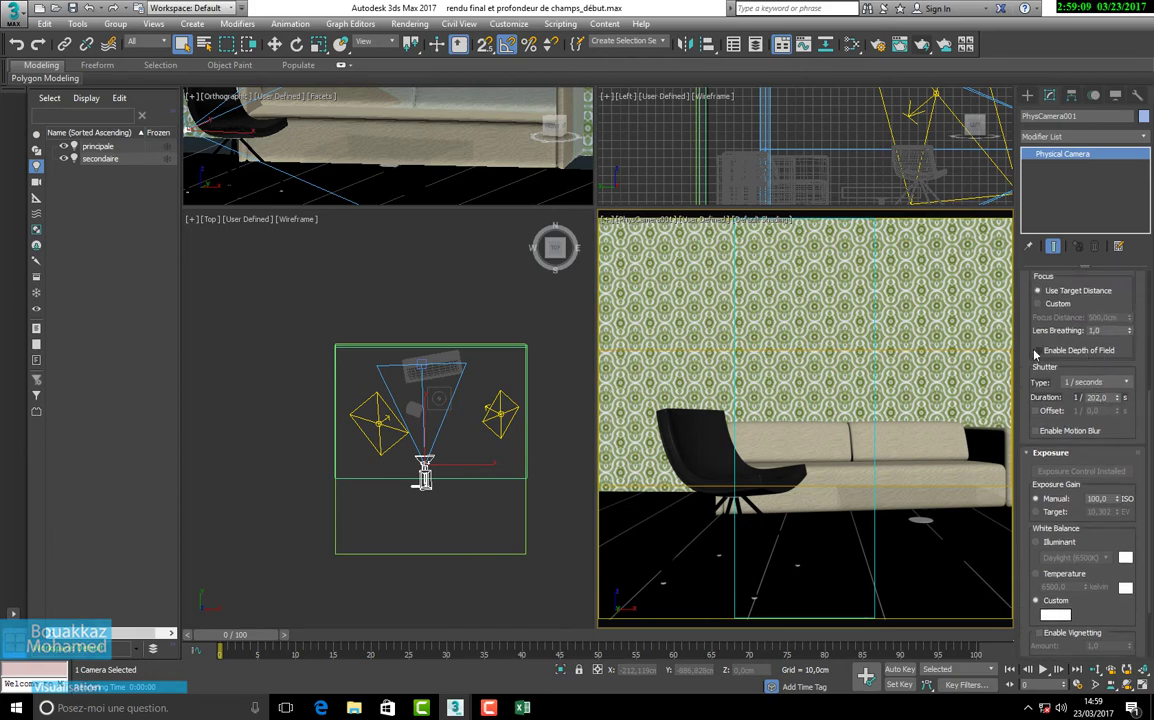
click(1053, 351)
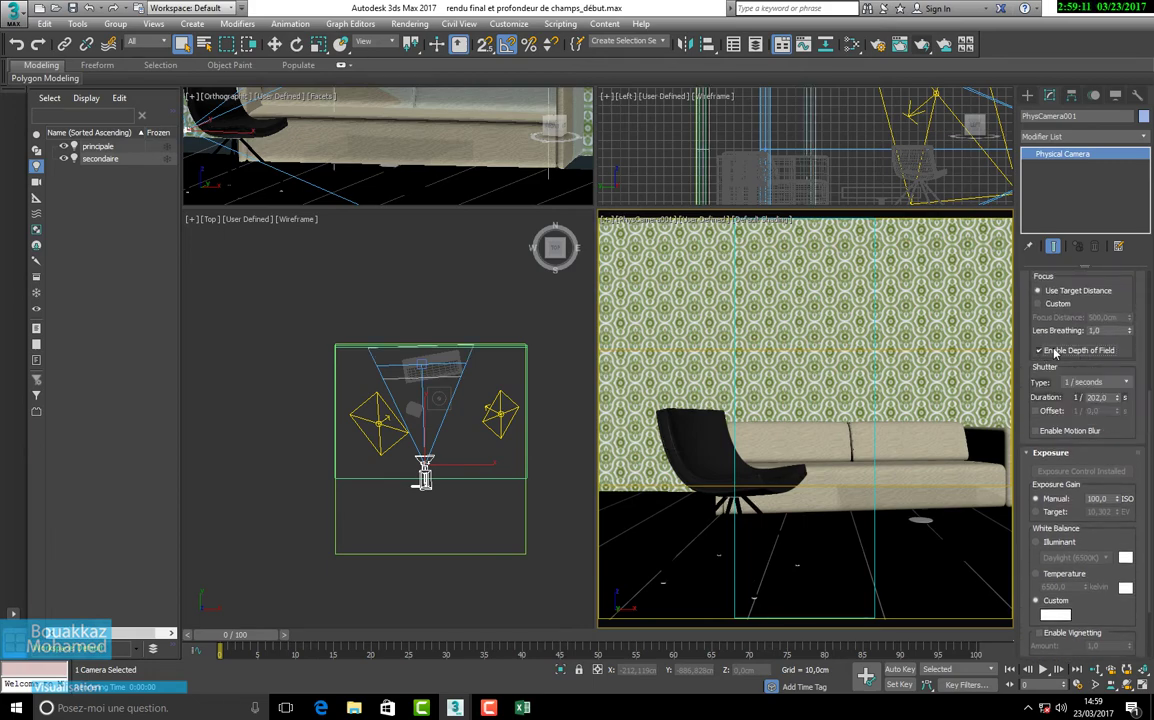
scroll(1127, 279, up, 4)
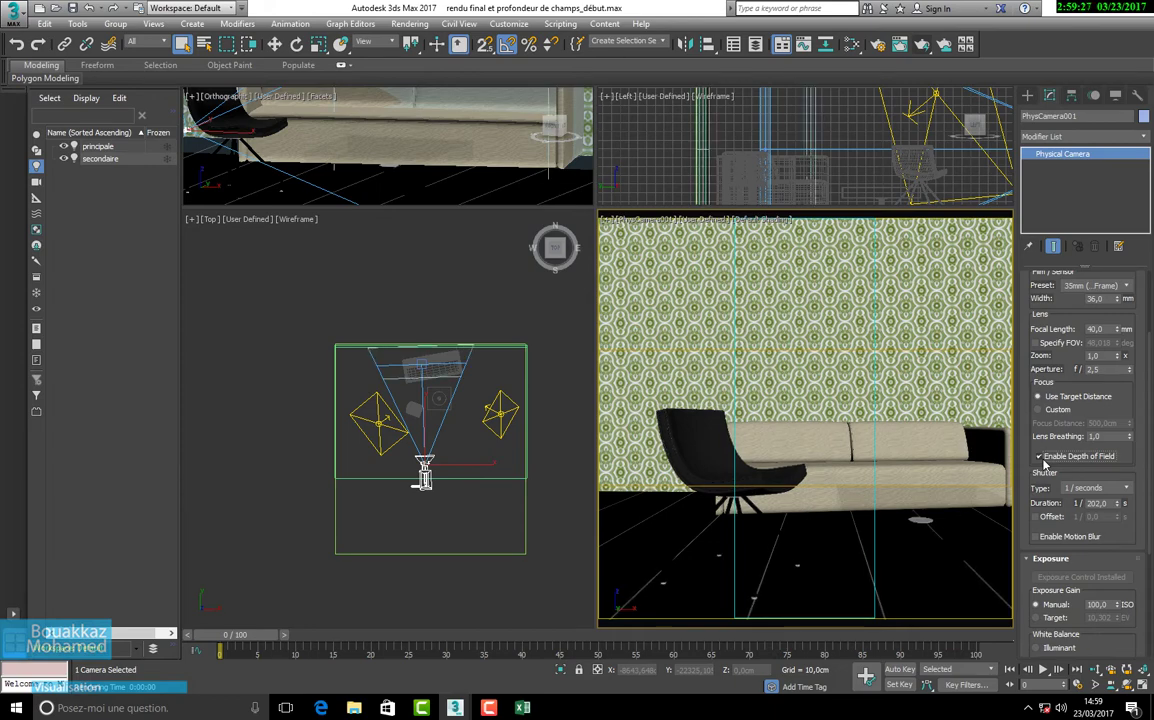
Step: Move the physical camera's target in the top view from the sofa to the front edge of the black chair
click(450, 368)
scroll(450, 365, up, 5)
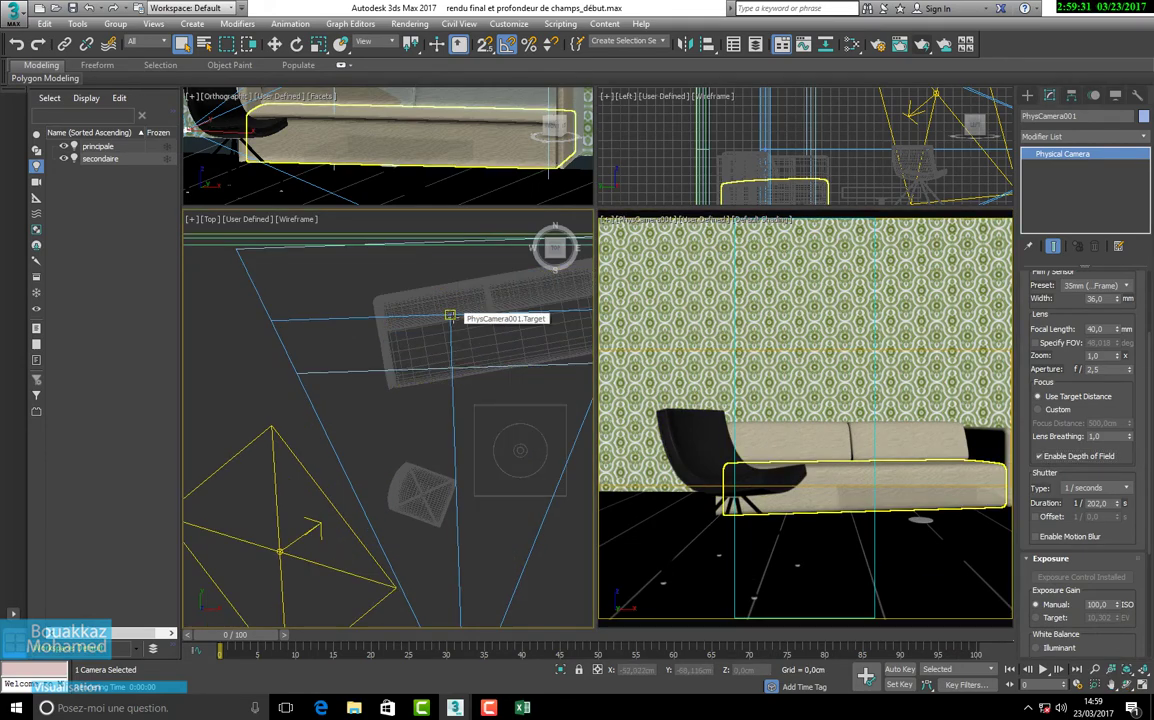
click(450, 316)
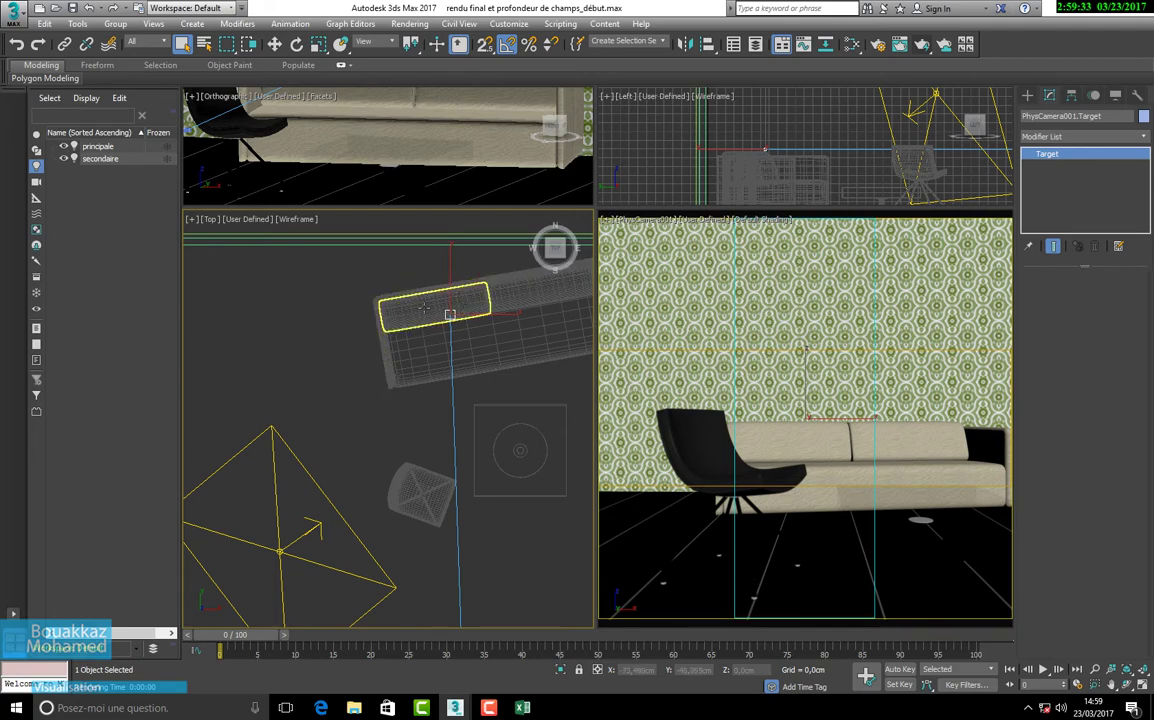
click(274, 46)
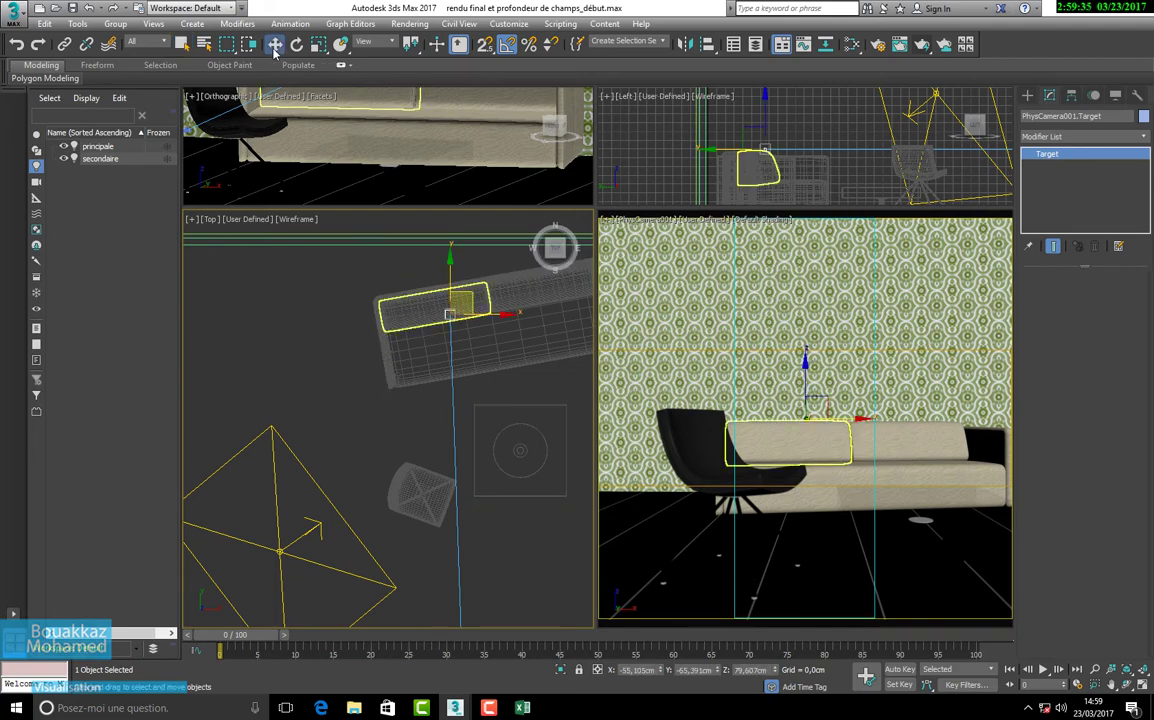
middle_drag(474, 302, 490, 252)
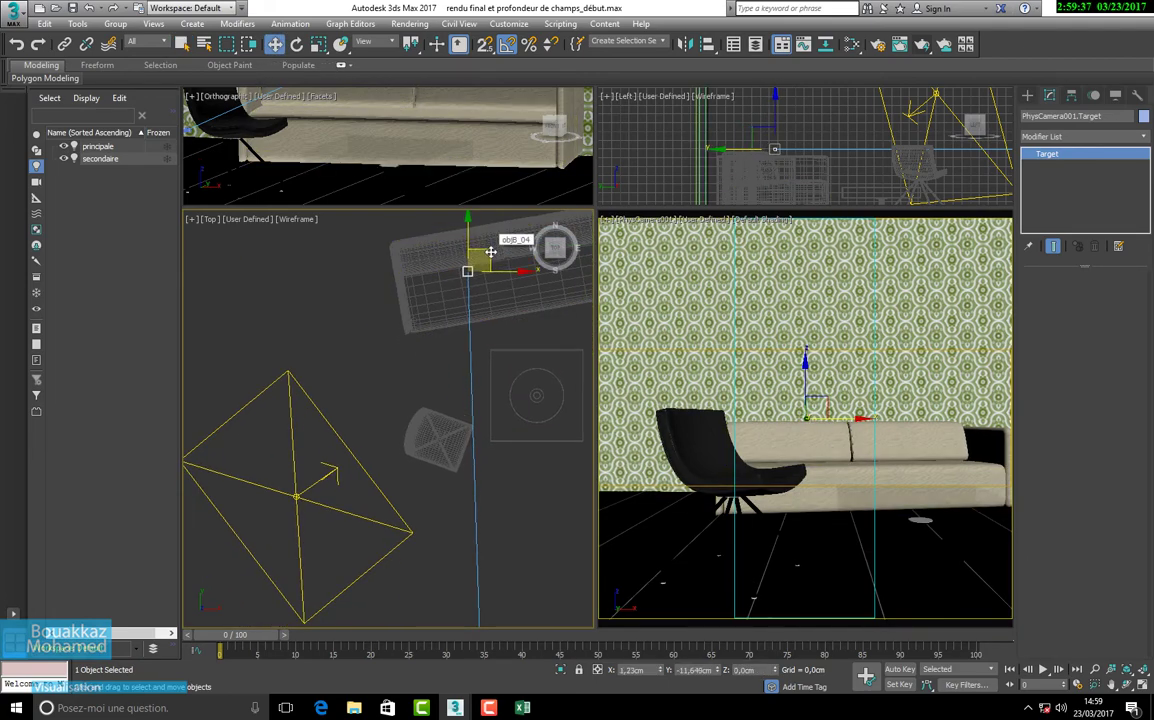
drag(490, 252, 483, 416)
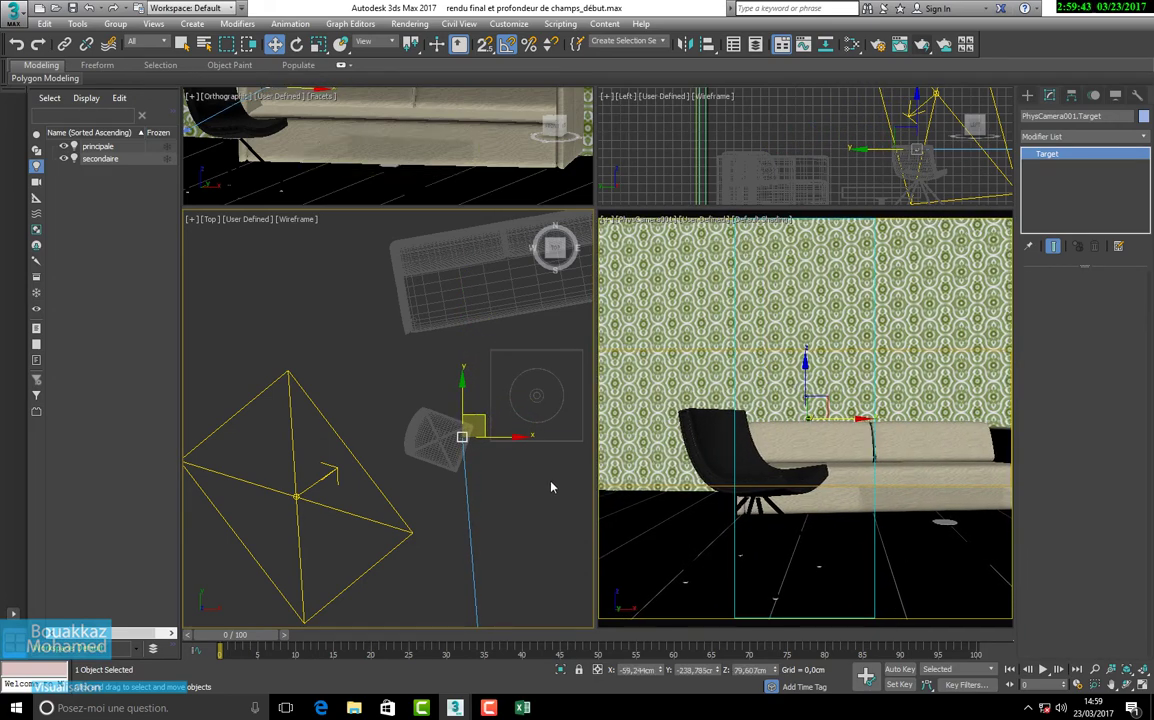
Step: Select the physical camera and examine in the top view which furniture lies between its near and far focus planes
scroll(508, 368, down, 5)
scroll(508, 368, up, 3)
click(500, 432)
scroll(506, 366, up, 4)
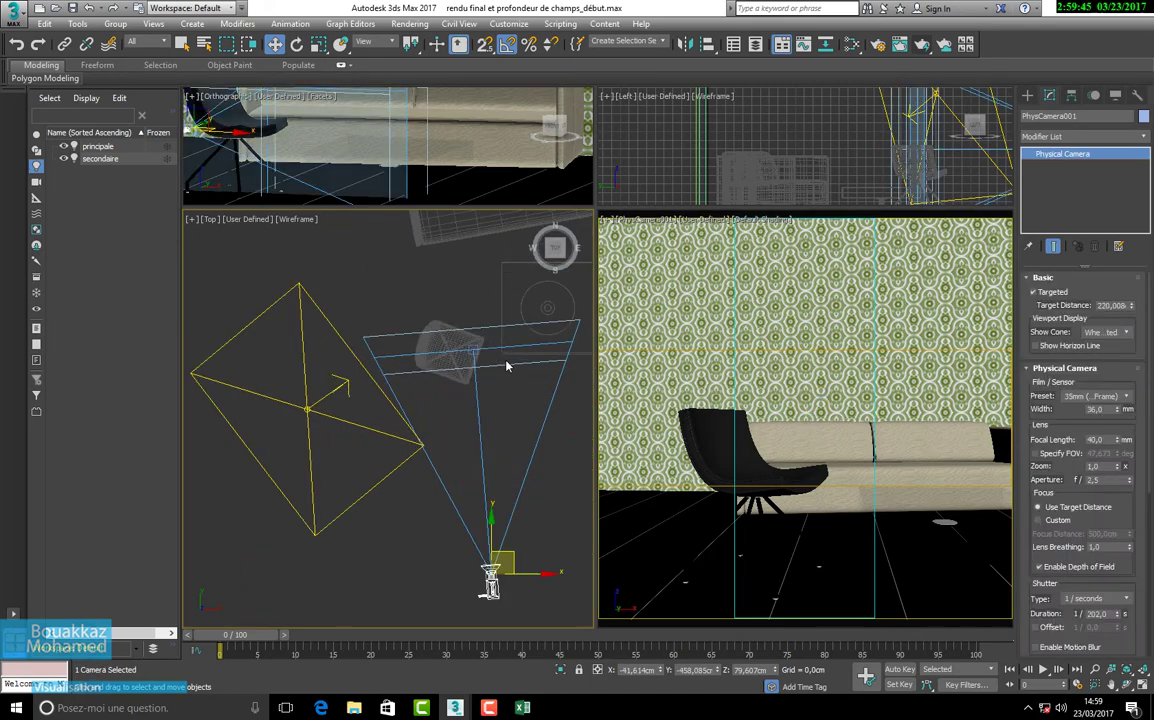
click(448, 350)
scroll(421, 346, up, 2)
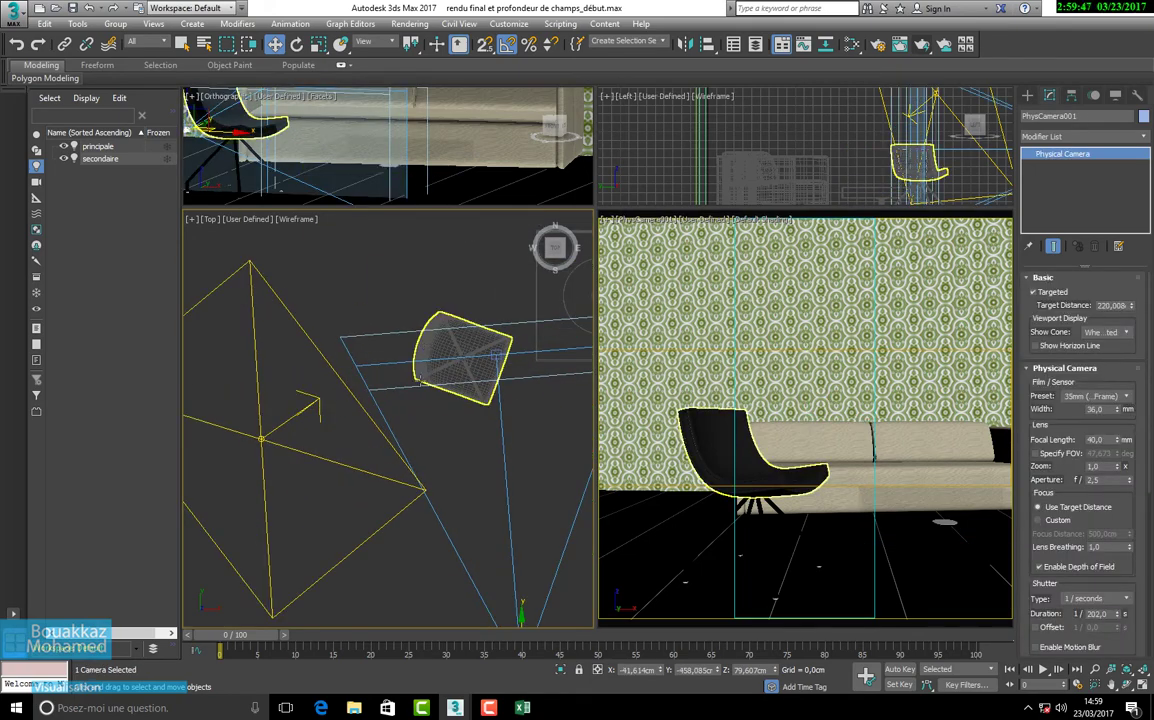
middle_drag(588, 390, 522, 390)
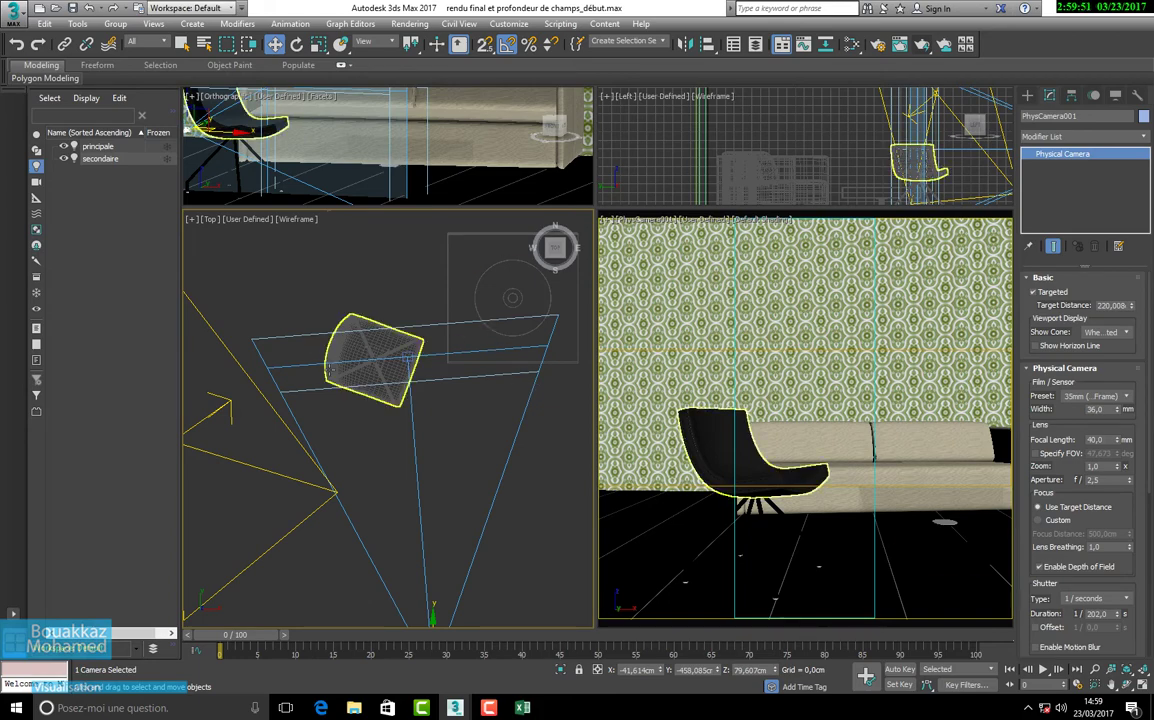
scroll(370, 355, down, 3)
middle_drag(458, 319, 437, 416)
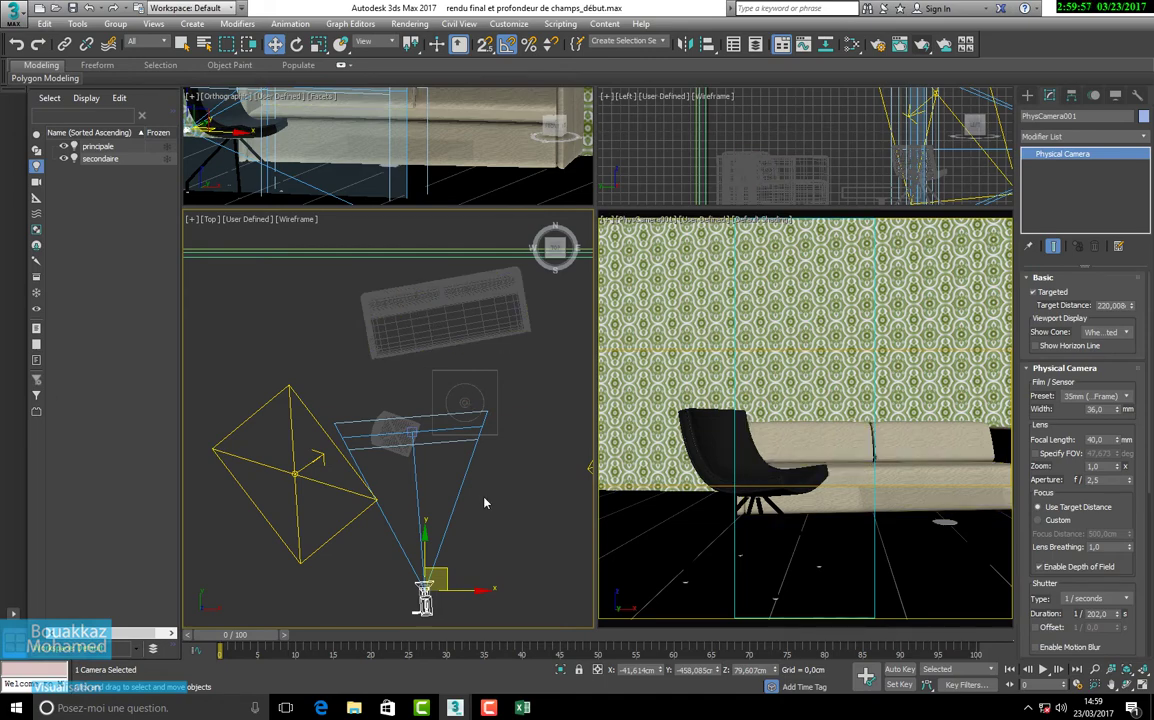
Step: Make the camera view active, bring up the last V-Ray frame buffer and render the marked region around the chair again
click(815, 386)
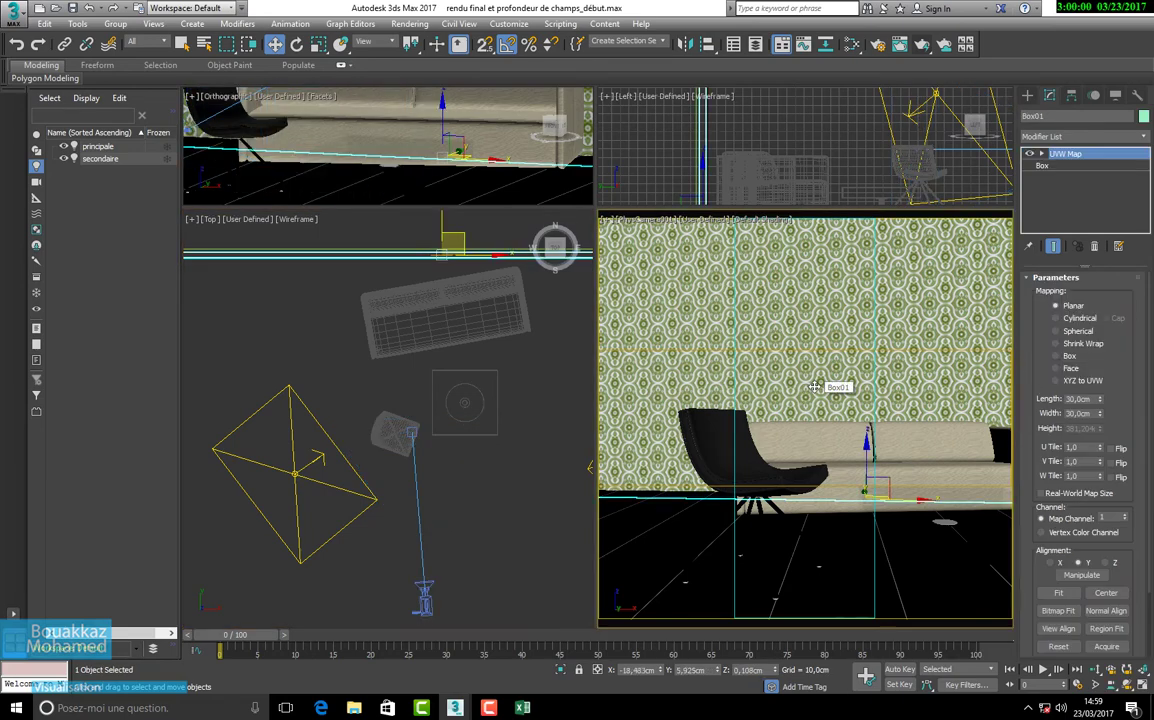
click(876, 45)
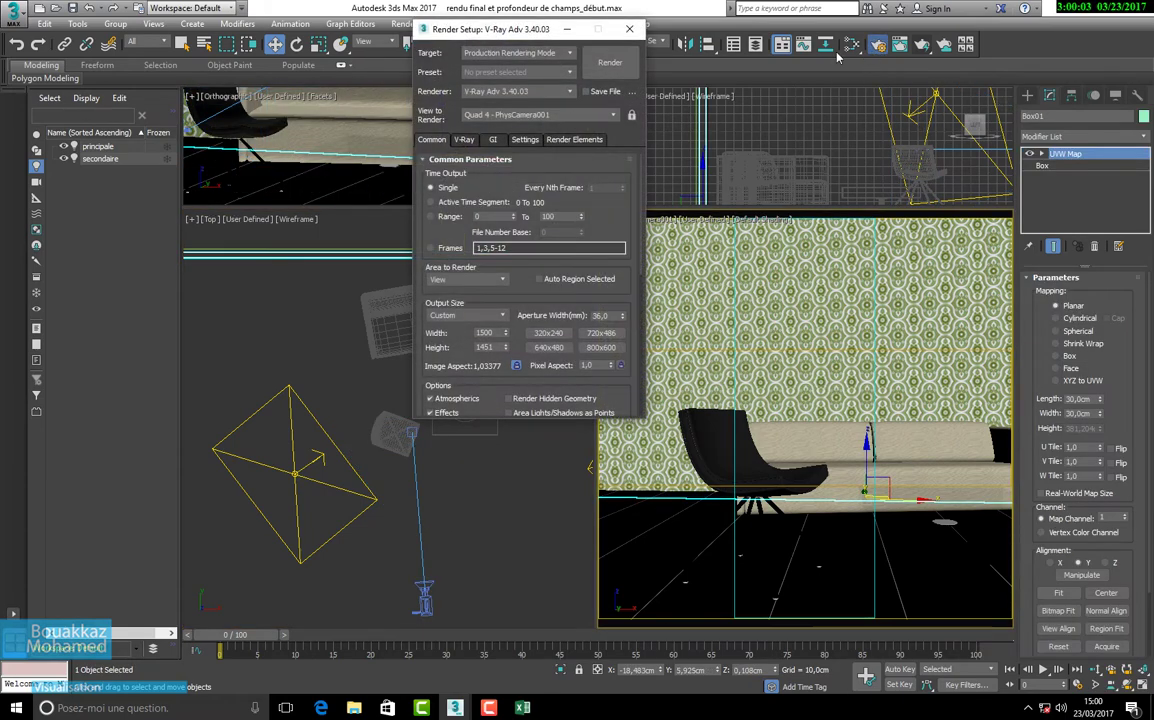
click(464, 140)
click(488, 190)
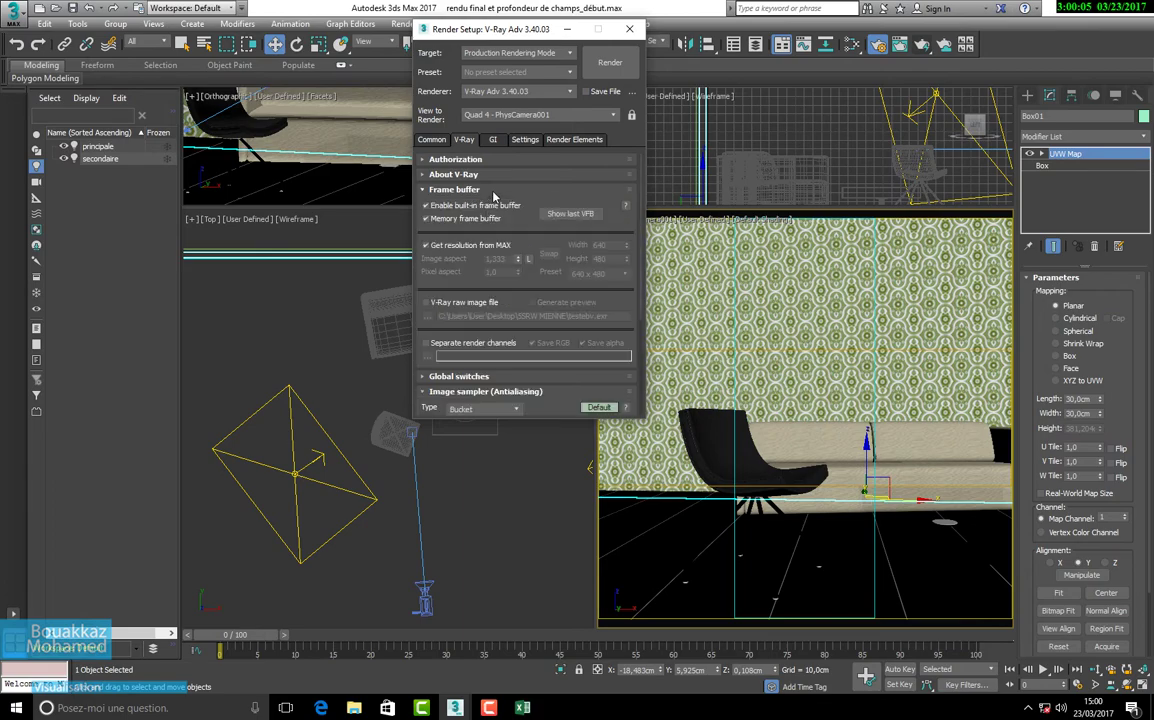
click(568, 214)
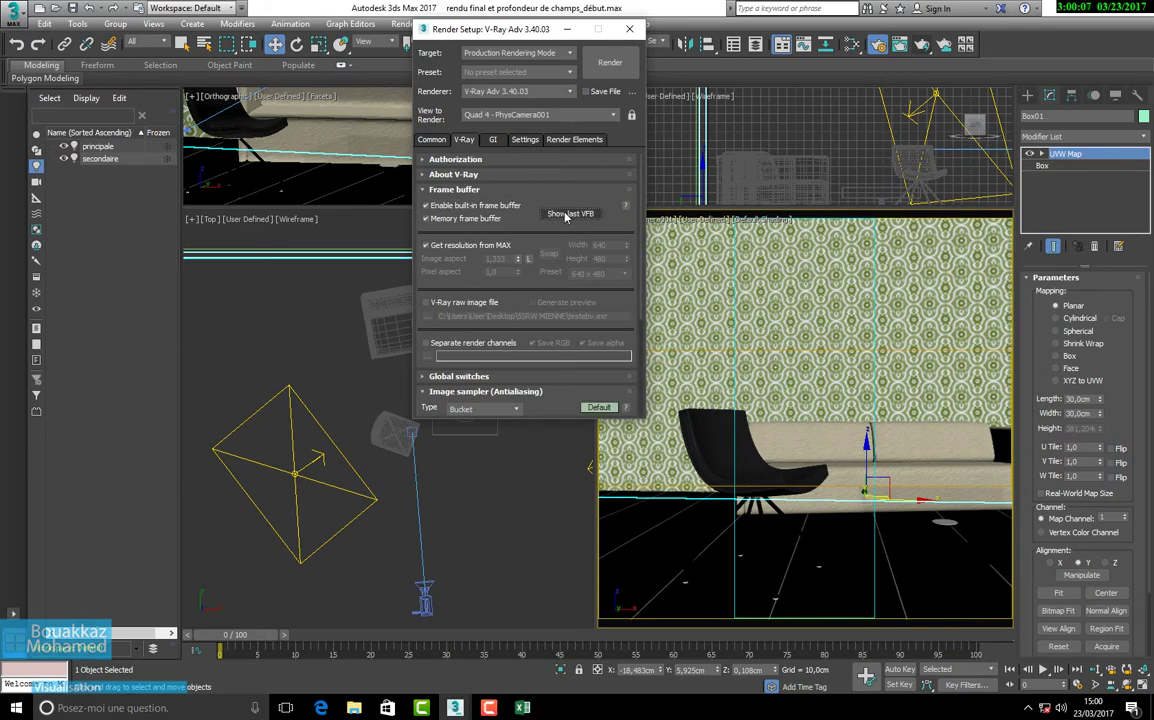
mouse_move(455, 708)
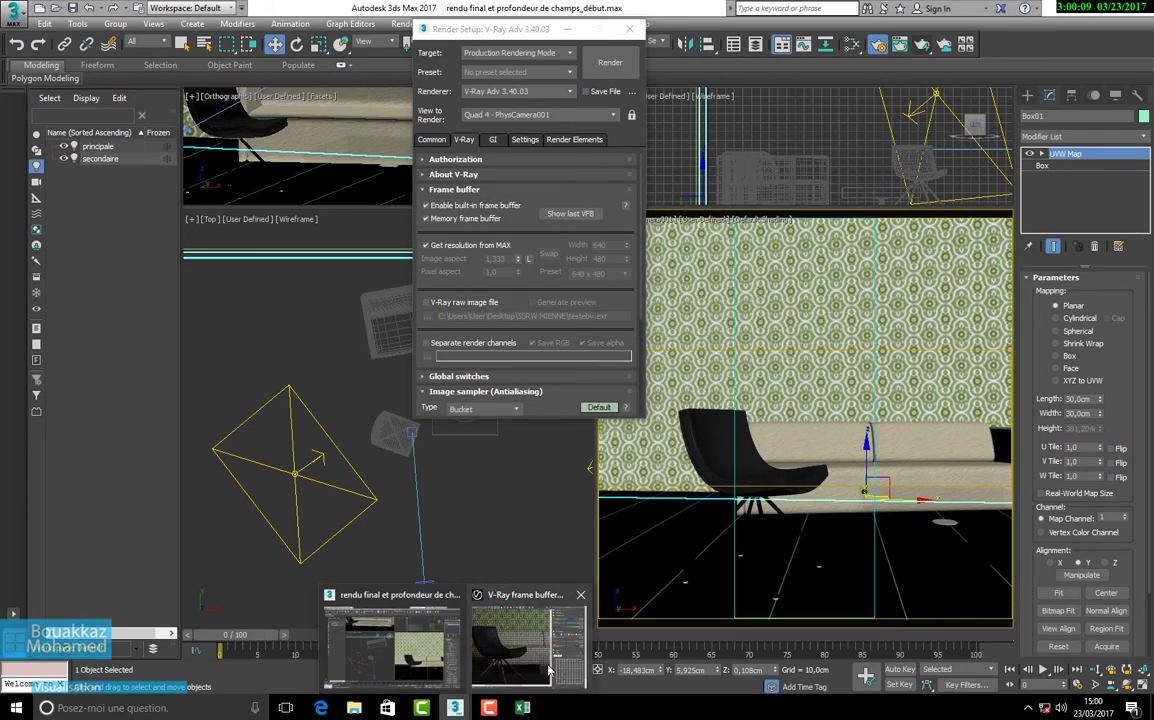
click(535, 640)
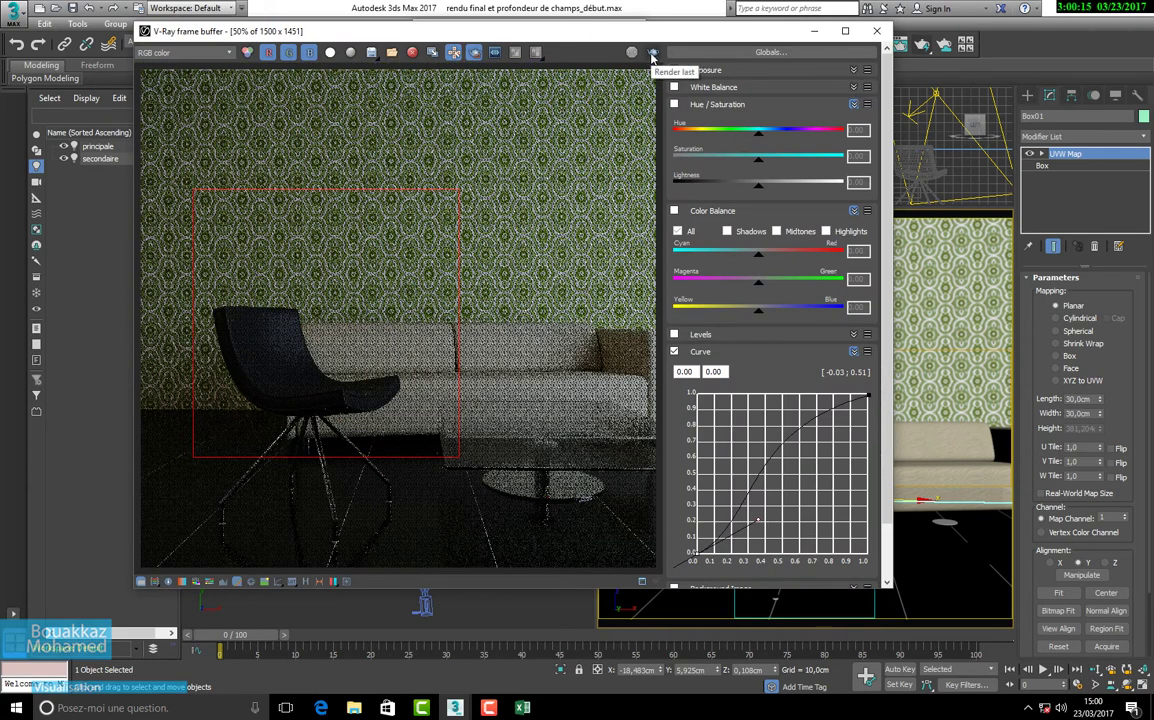
click(652, 55)
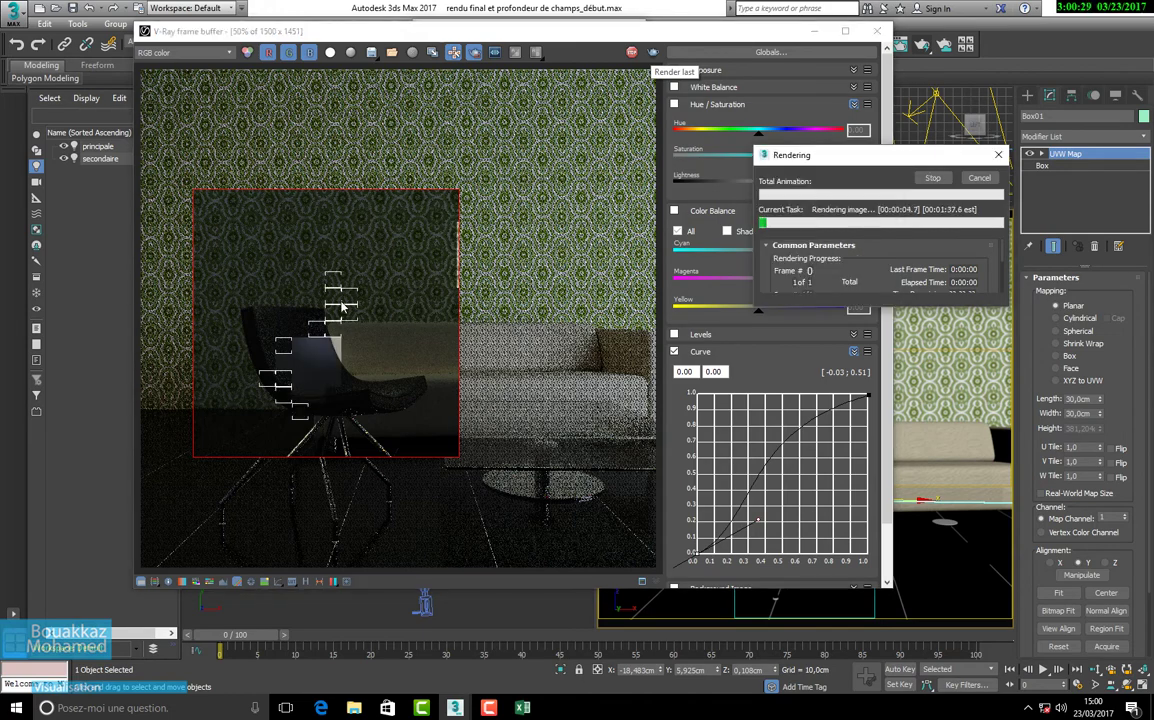
Step: Examine the blur of the sofa and wallpaper behind the chair in the region render, and minimise the frame buffer
scroll(341, 311, up, 2)
scroll(341, 345, up, 1)
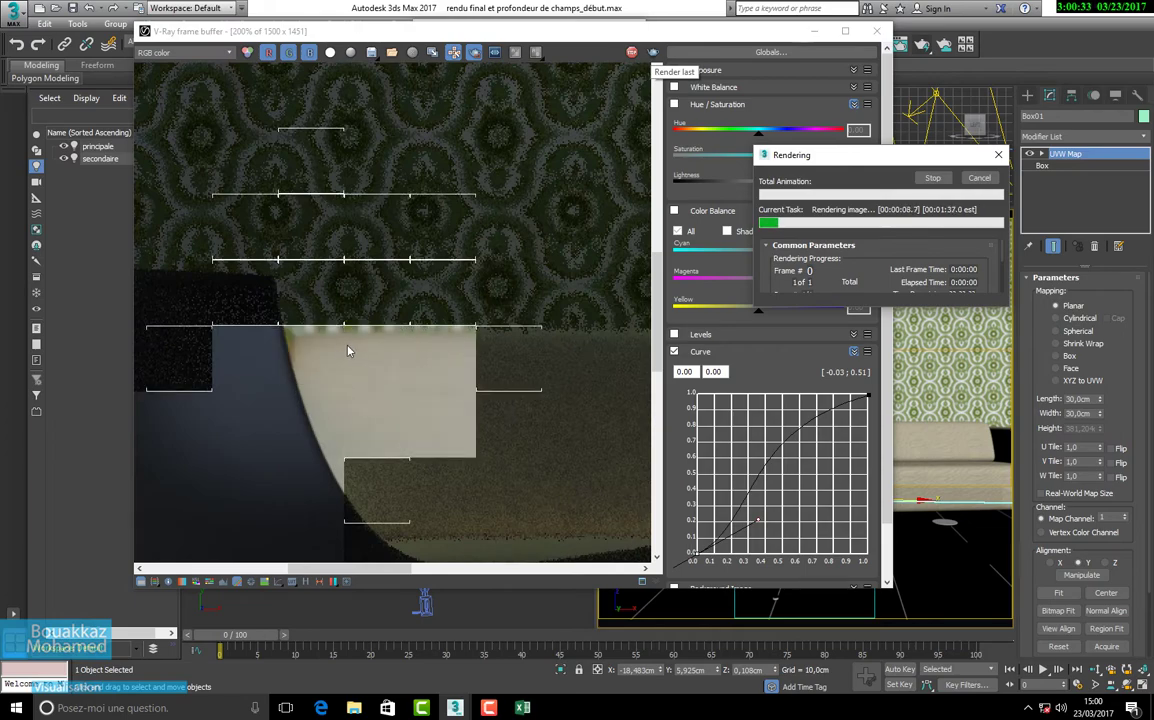
scroll(409, 343, down, 1)
middle_drag(471, 368, 427, 289)
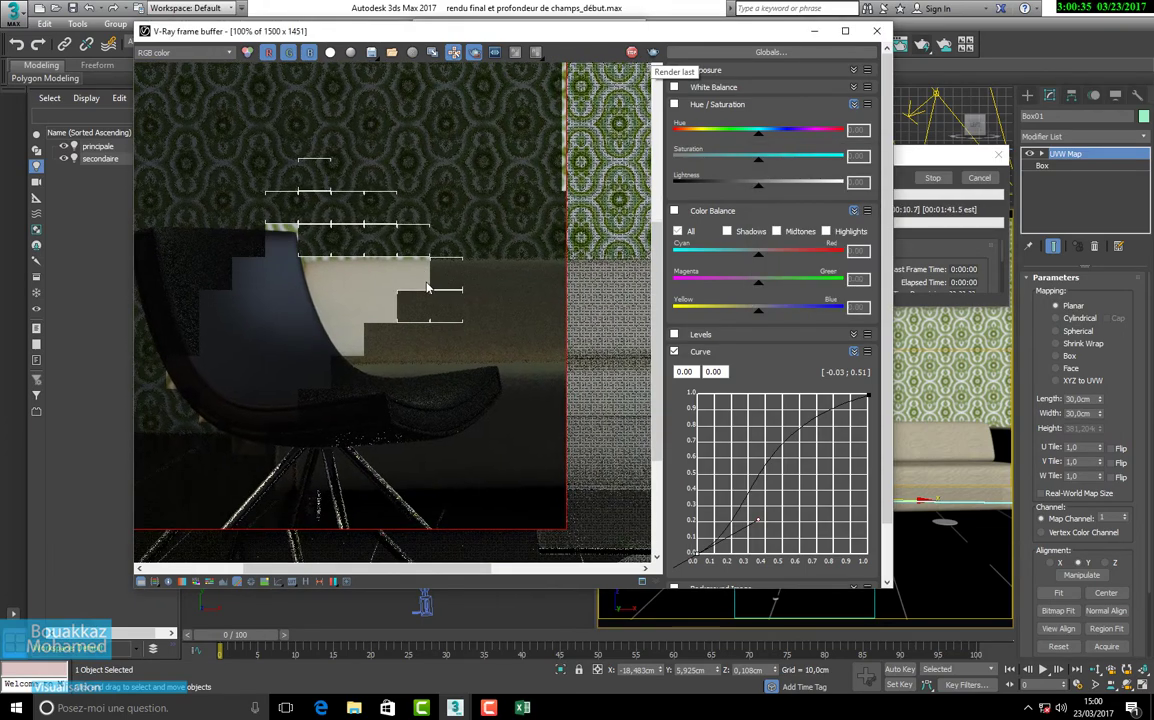
scroll(420, 320, down, 1)
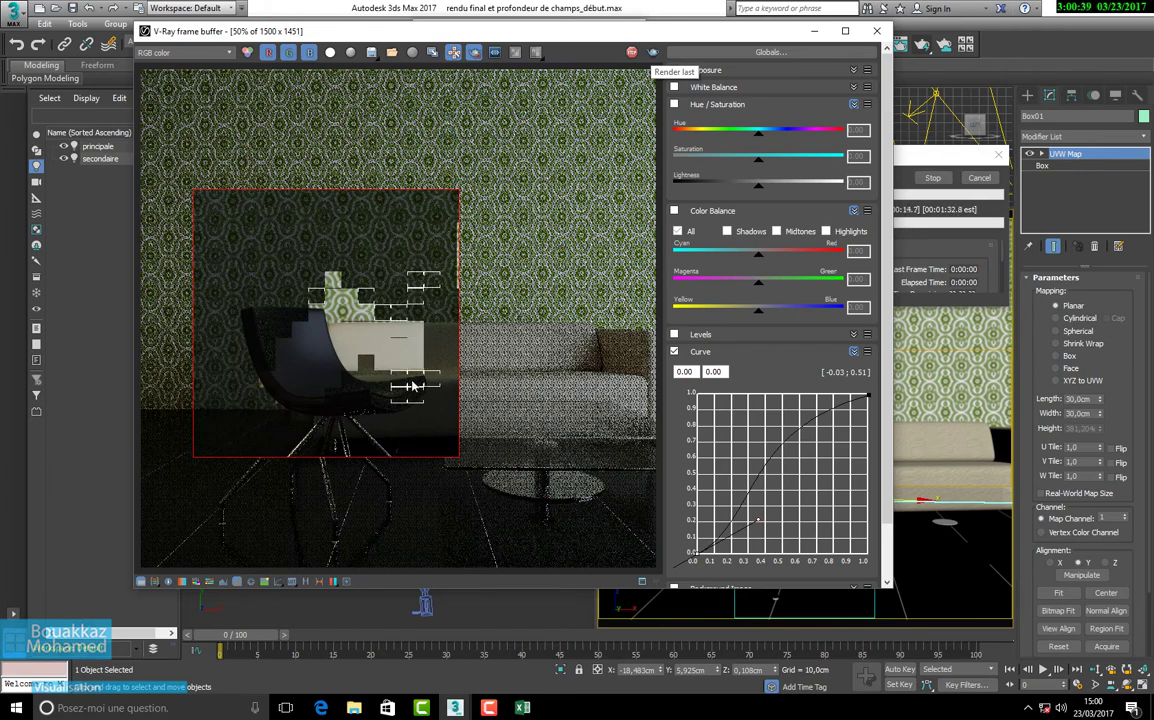
scroll(375, 377, up, 2)
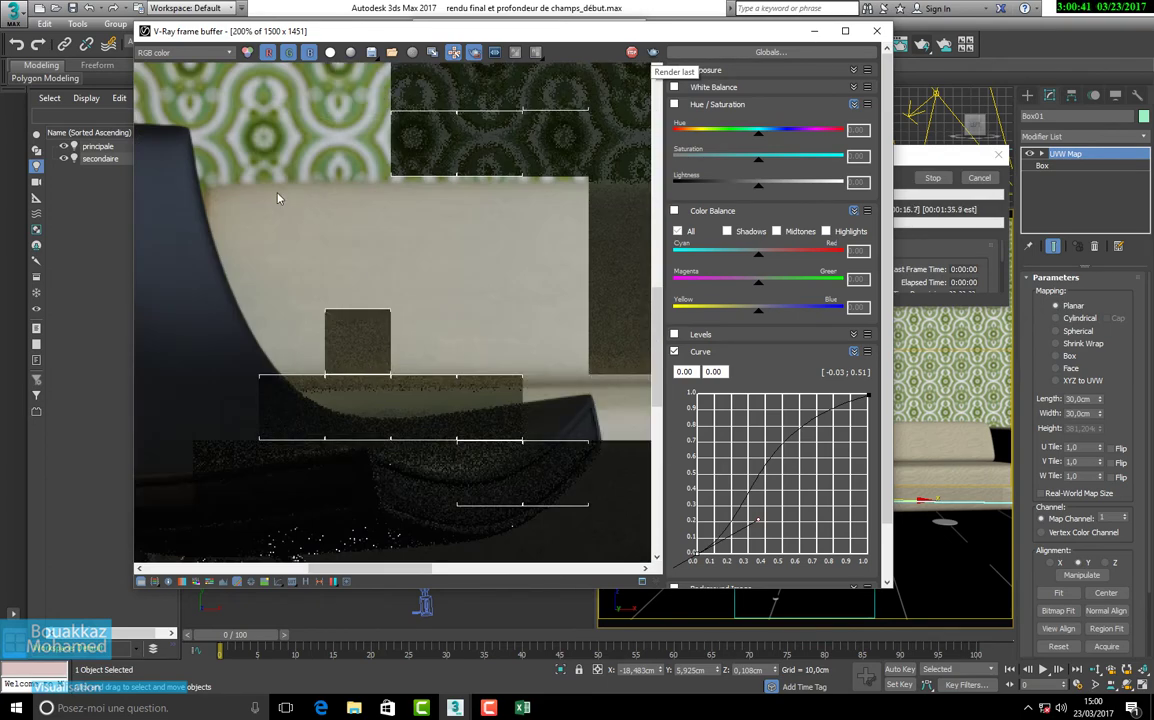
scroll(250, 173, down, 2)
scroll(390, 351, up, 2)
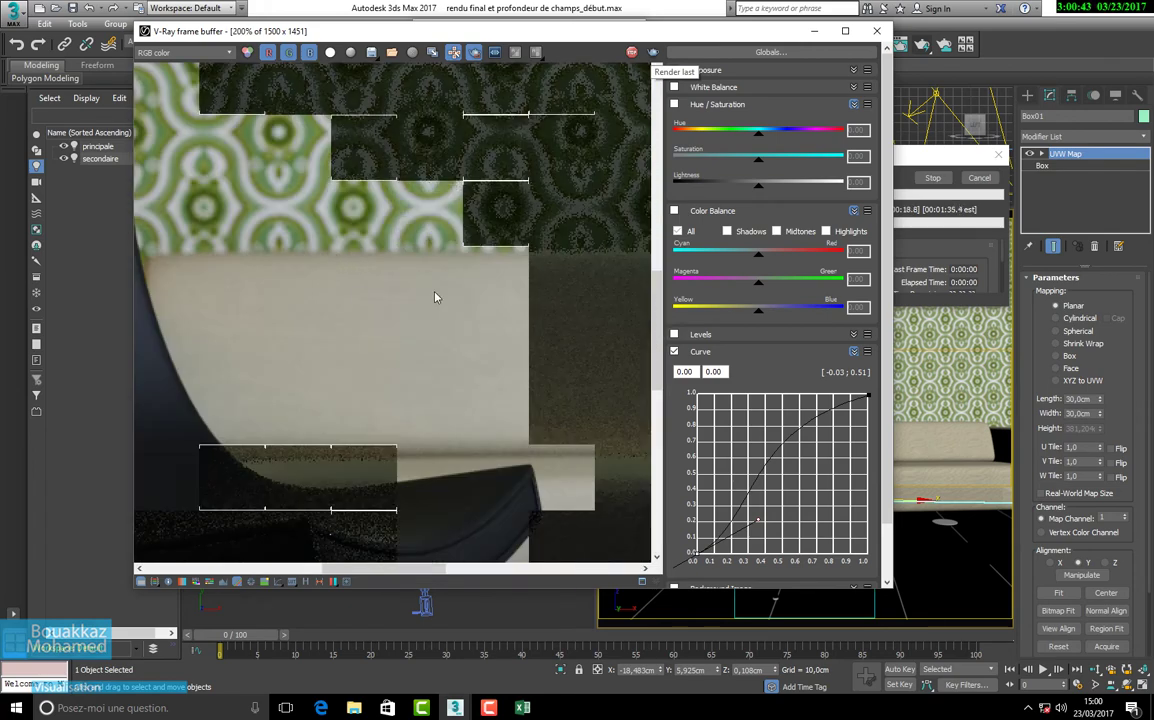
scroll(322, 228, down, 1)
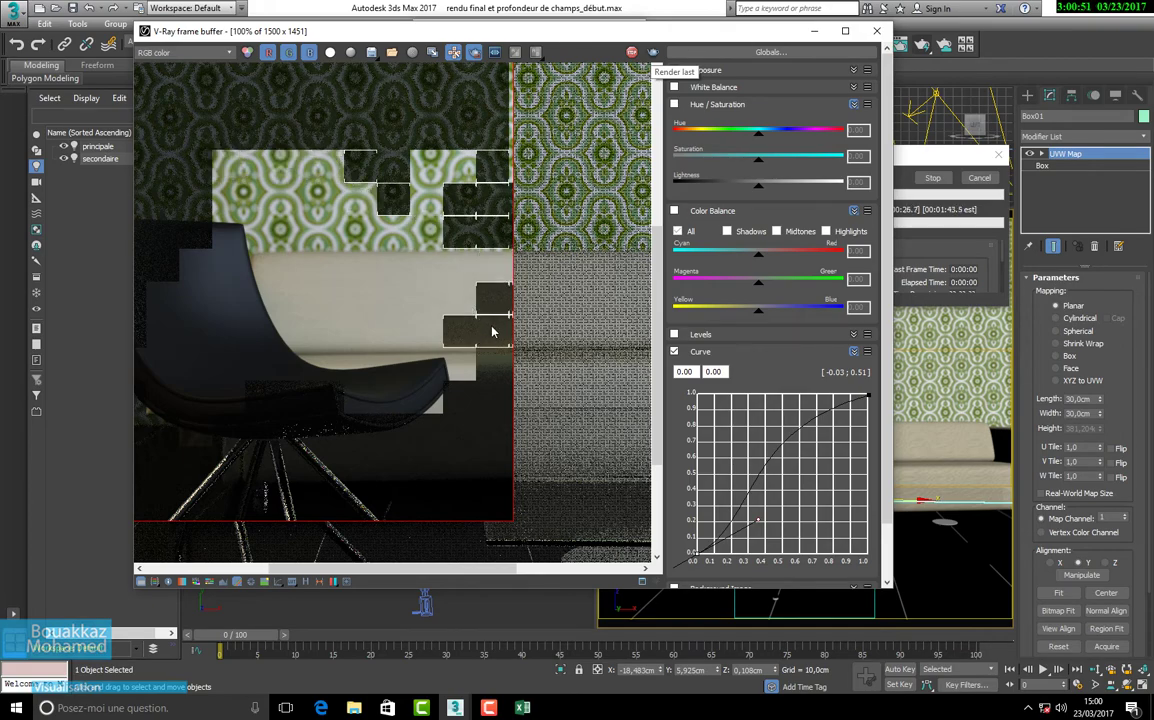
scroll(482, 290, down, 2)
scroll(482, 290, up, 1)
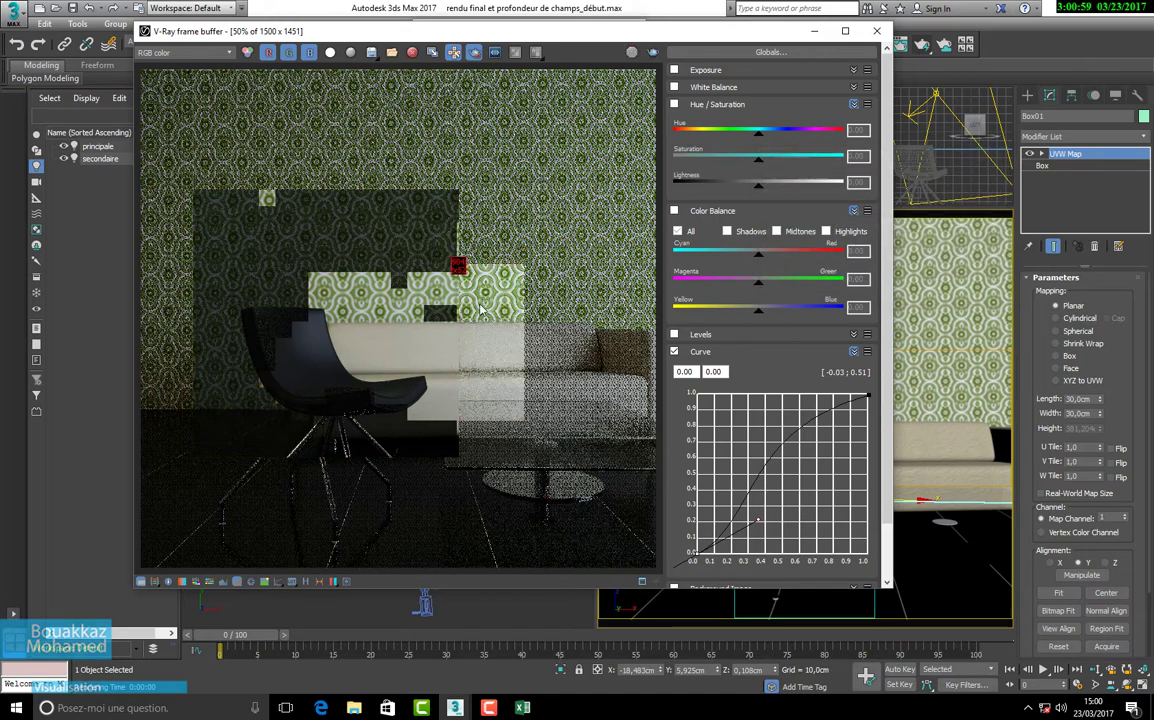
click(816, 34)
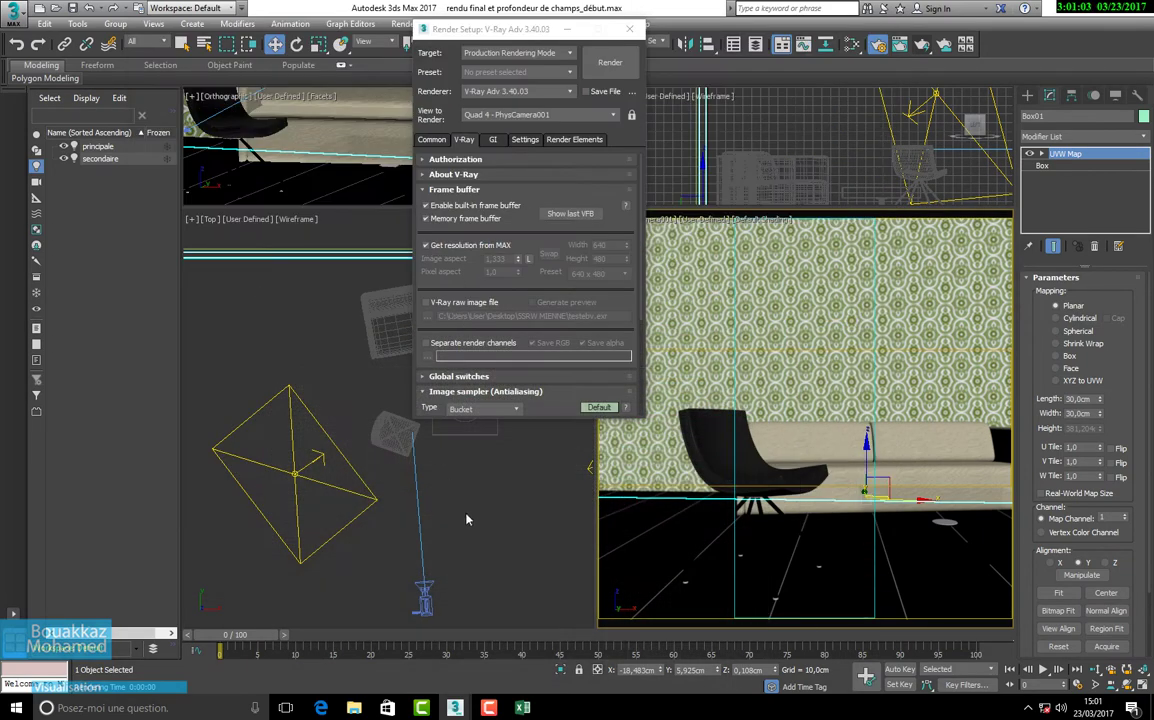
Step: Disable depth of field on the physical camera, set its aperture to f/8 and make the camera view active again
click(466, 519)
click(424, 598)
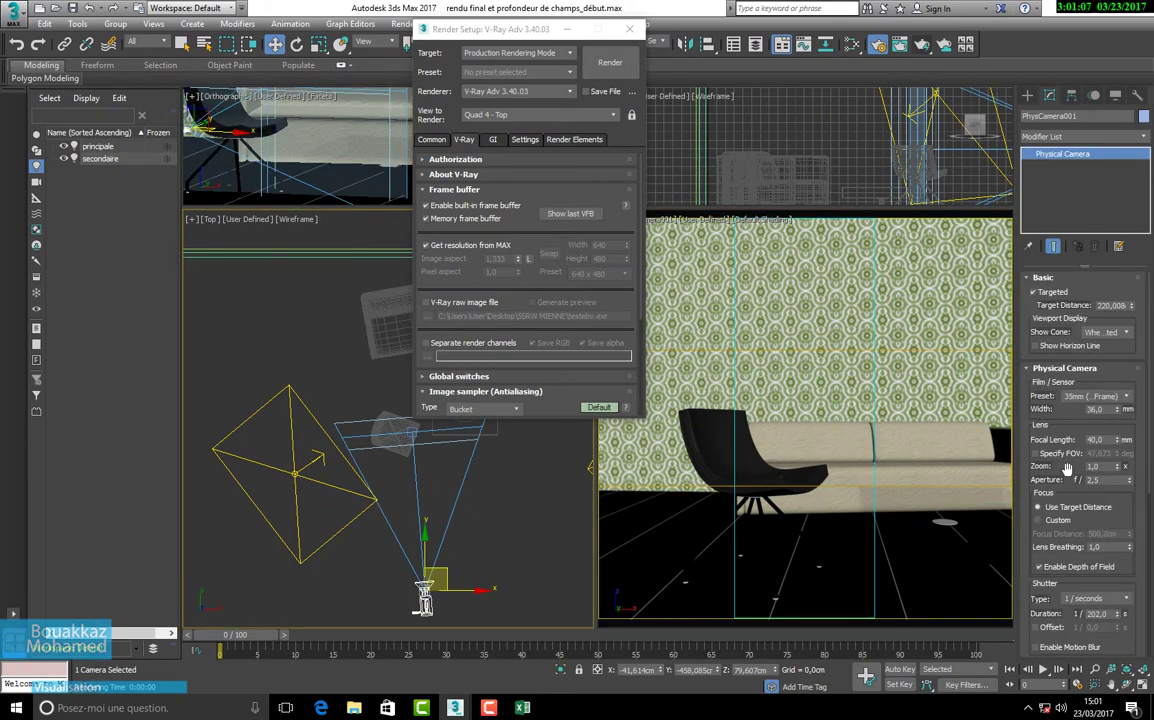
click(1077, 568)
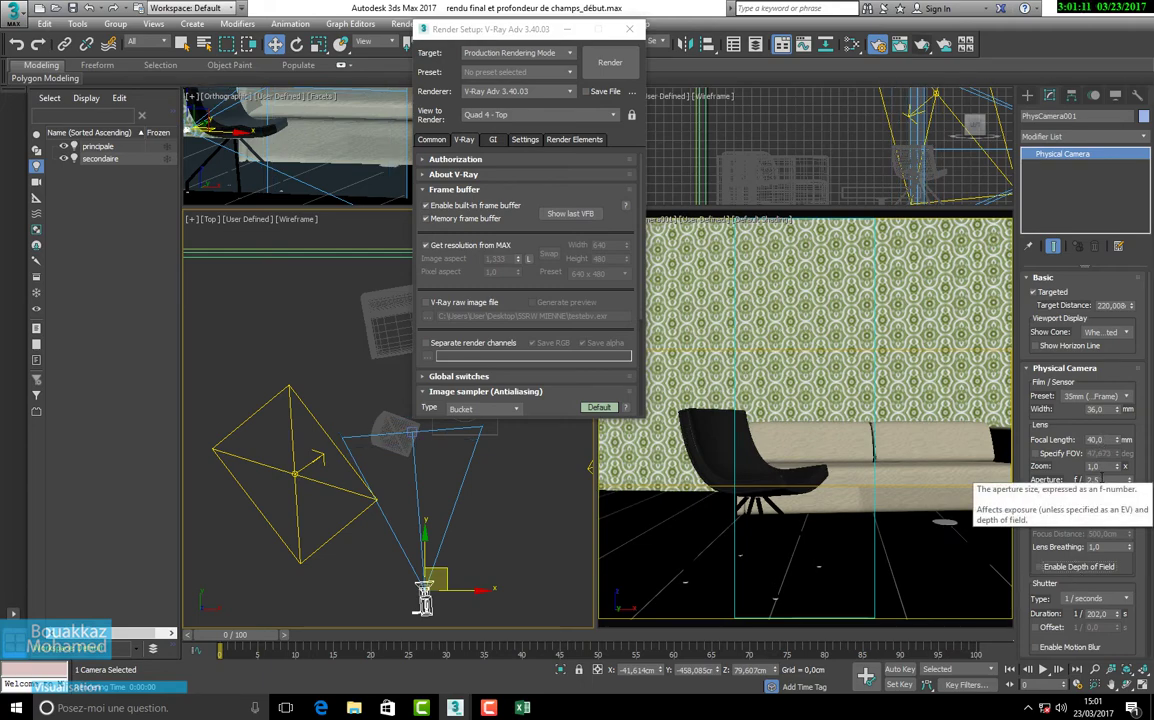
click(1095, 480)
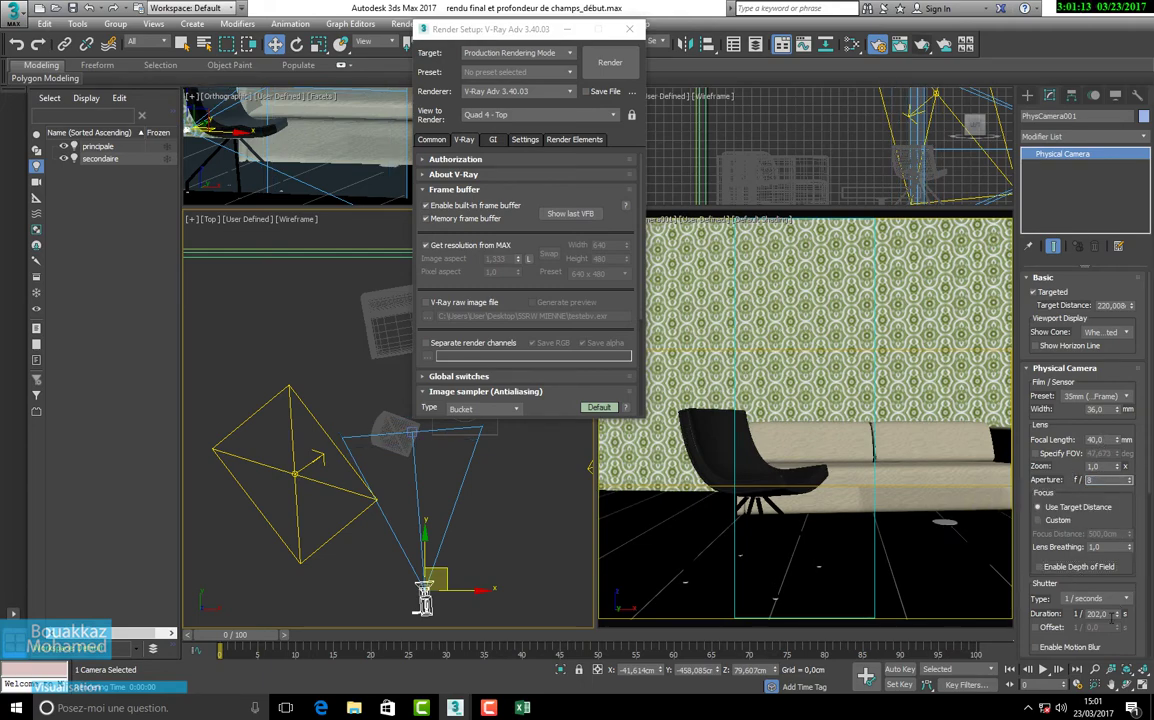
text(8)
click(1100, 614)
click(712, 298)
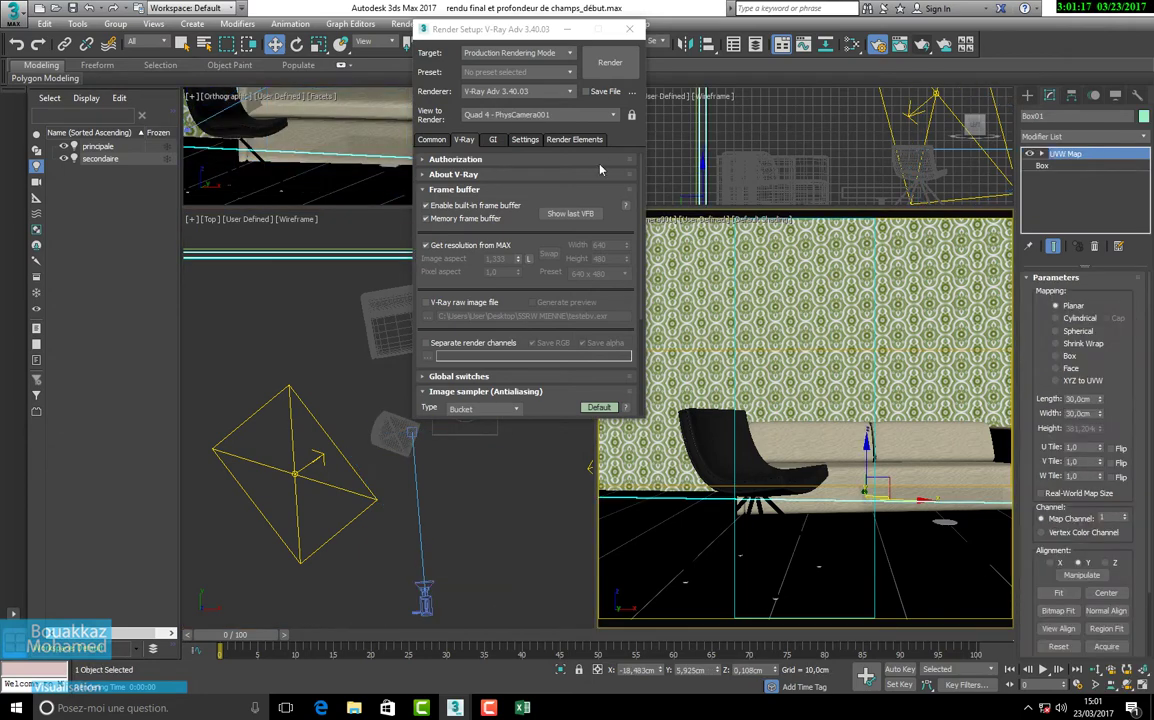
Step: Render the marked region over the sofa and wallpaper beside the chair without depth of field, and bring up the V-Ray frame buffer
click(607, 63)
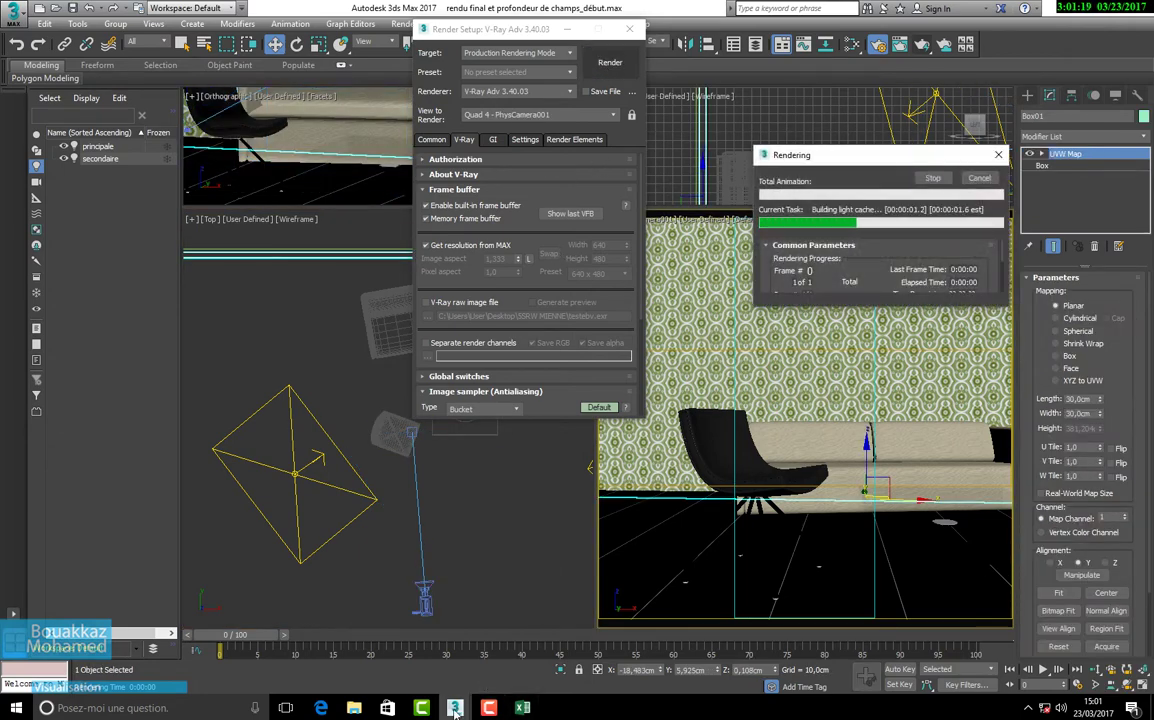
mouse_move(455, 707)
click(531, 656)
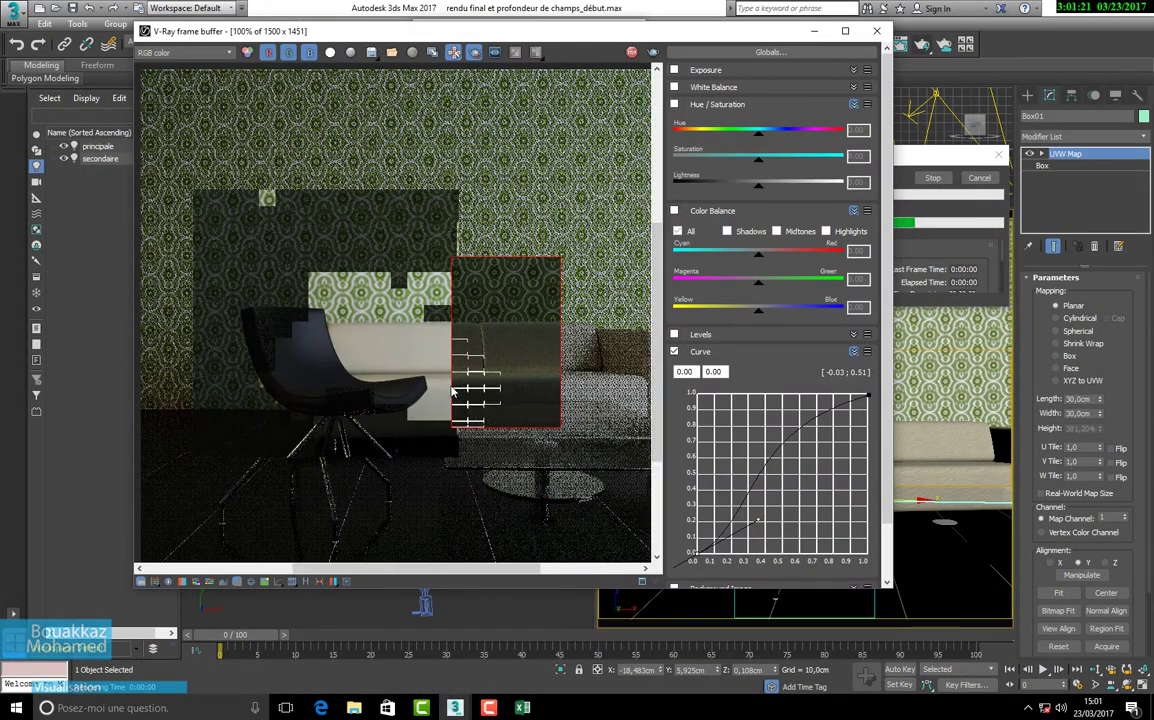
Step: Compare the sharpness of the wallpaper and sofa inside the new render region with the earlier blurred render around it
scroll(373, 258, up, 1)
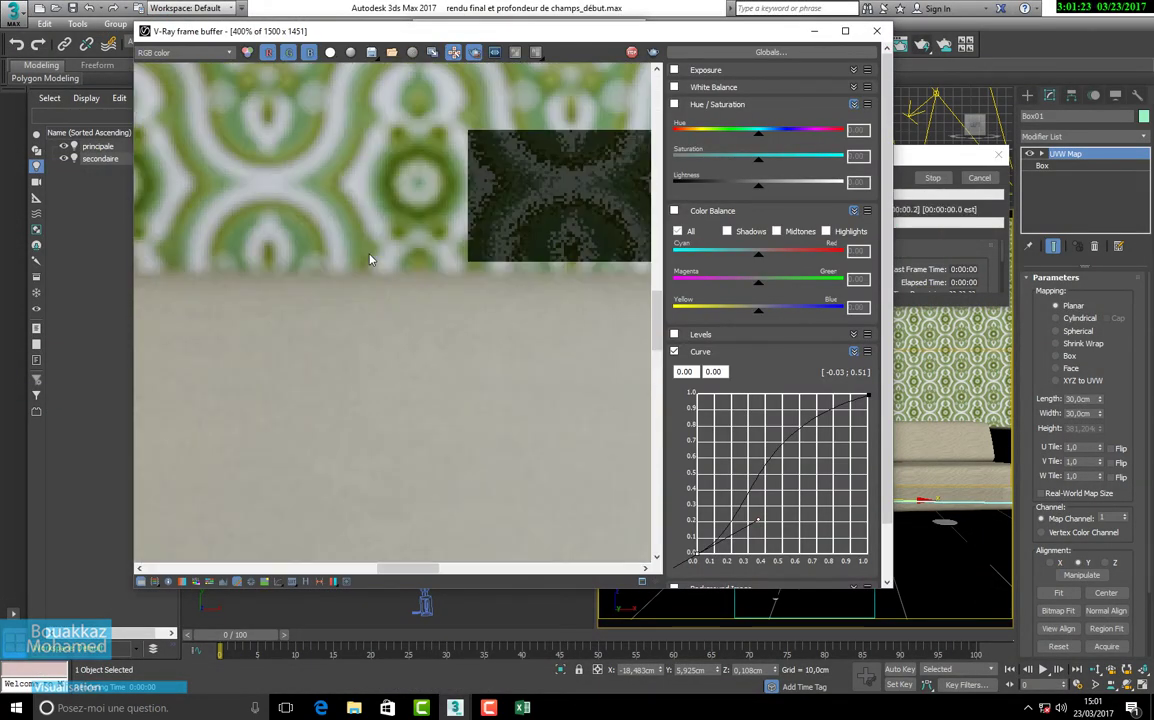
middle_drag(464, 252, 386, 245)
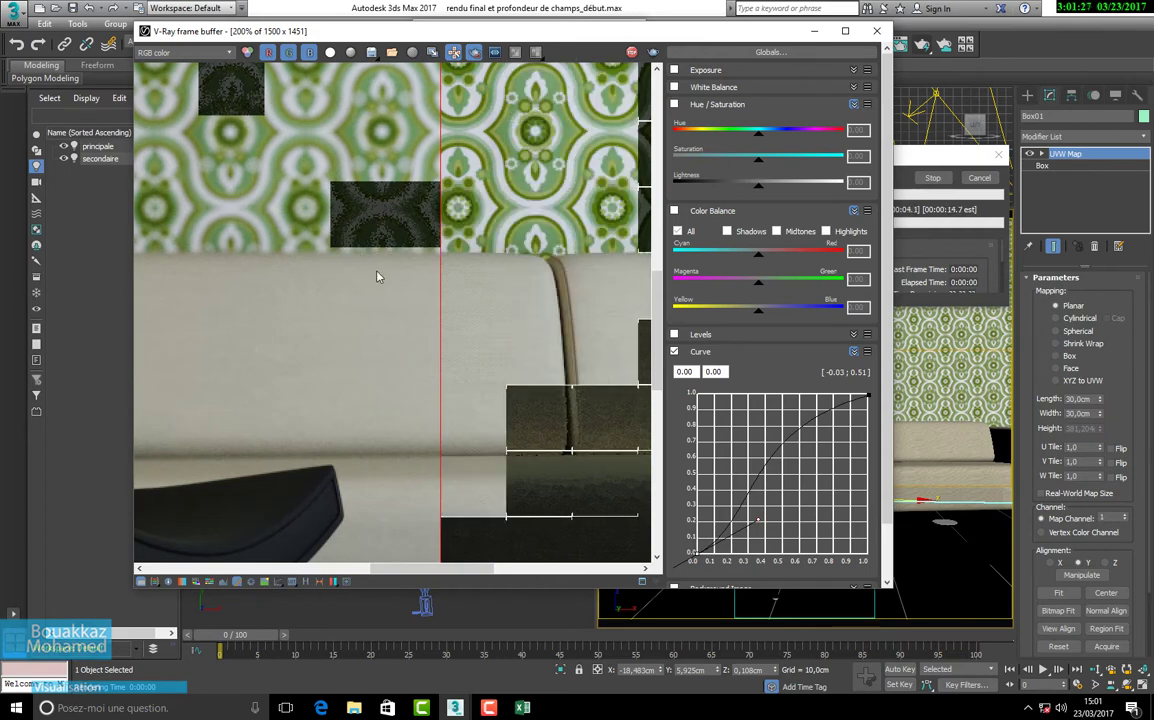
middle_drag(568, 285, 462, 276)
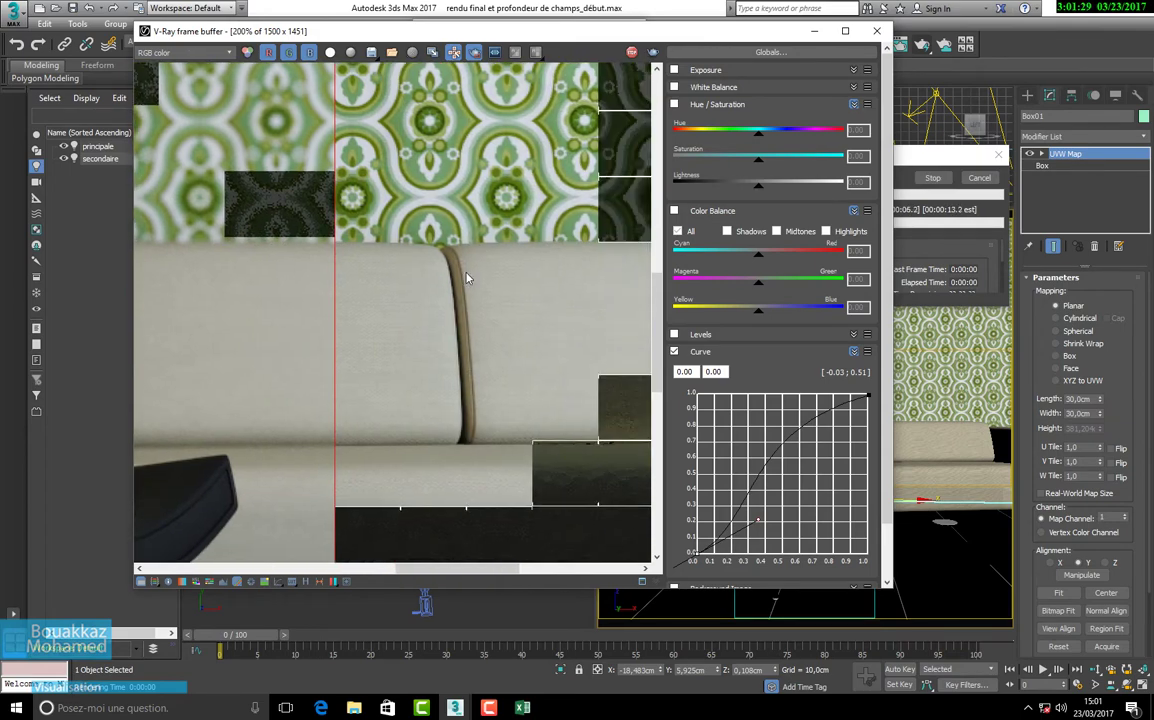
middle_drag(470, 193, 522, 268)
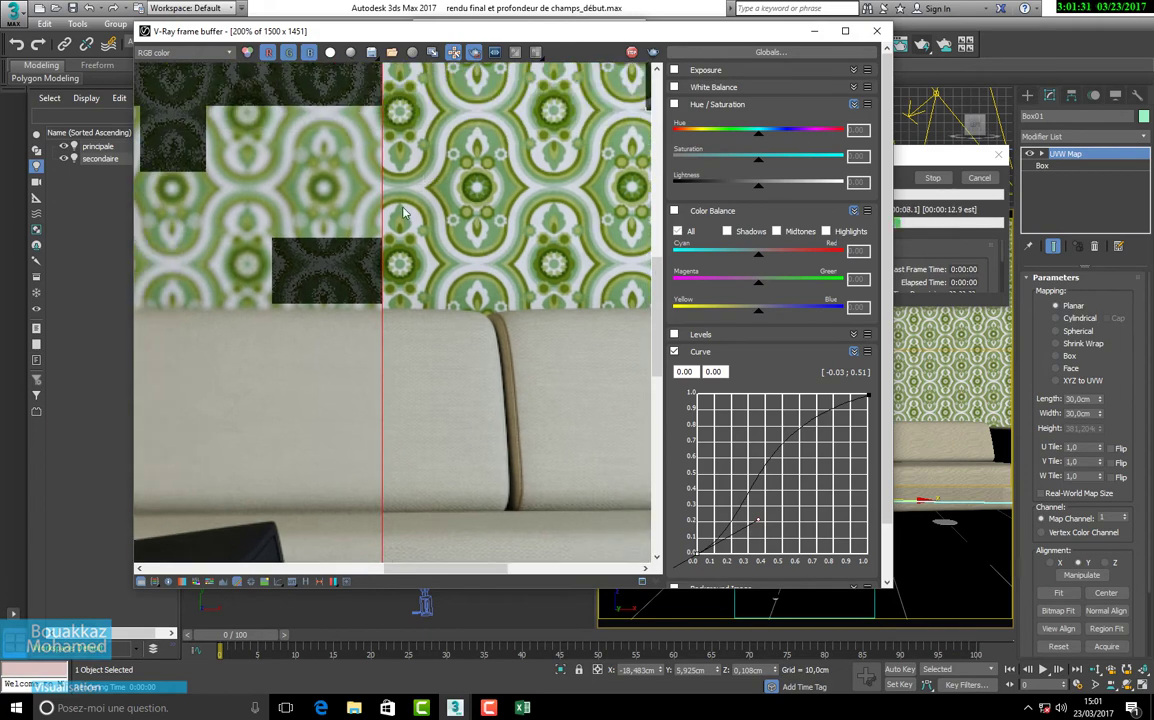
middle_drag(478, 202, 513, 215)
middle_drag(290, 222, 398, 245)
scroll(398, 245, down, 2)
scroll(395, 337, up, 1)
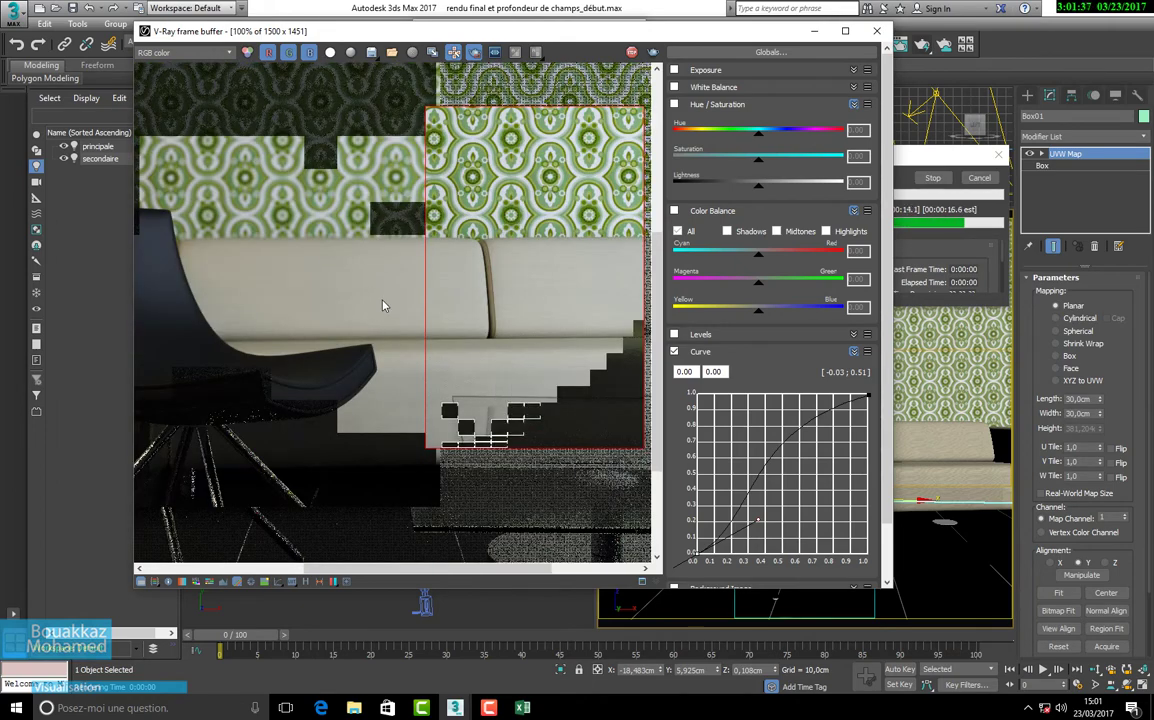
Step: Stop the region test, turn off region rendering and minimise the frame buffer
scroll(475, 300, down, 1)
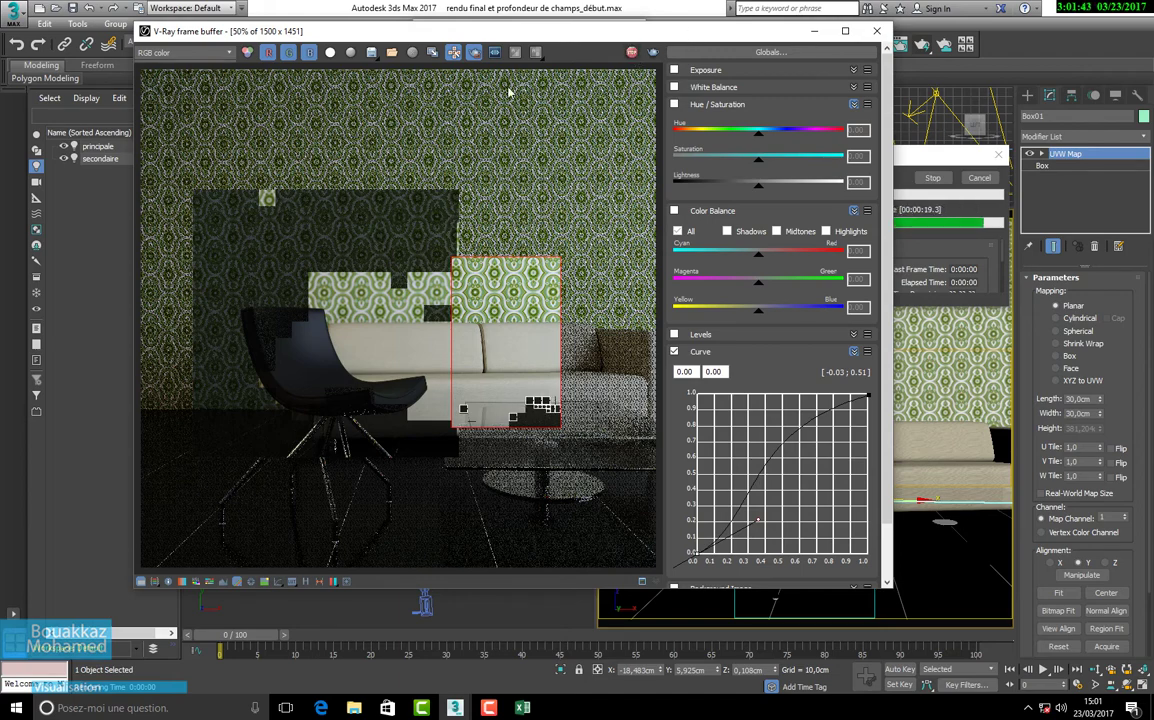
click(475, 53)
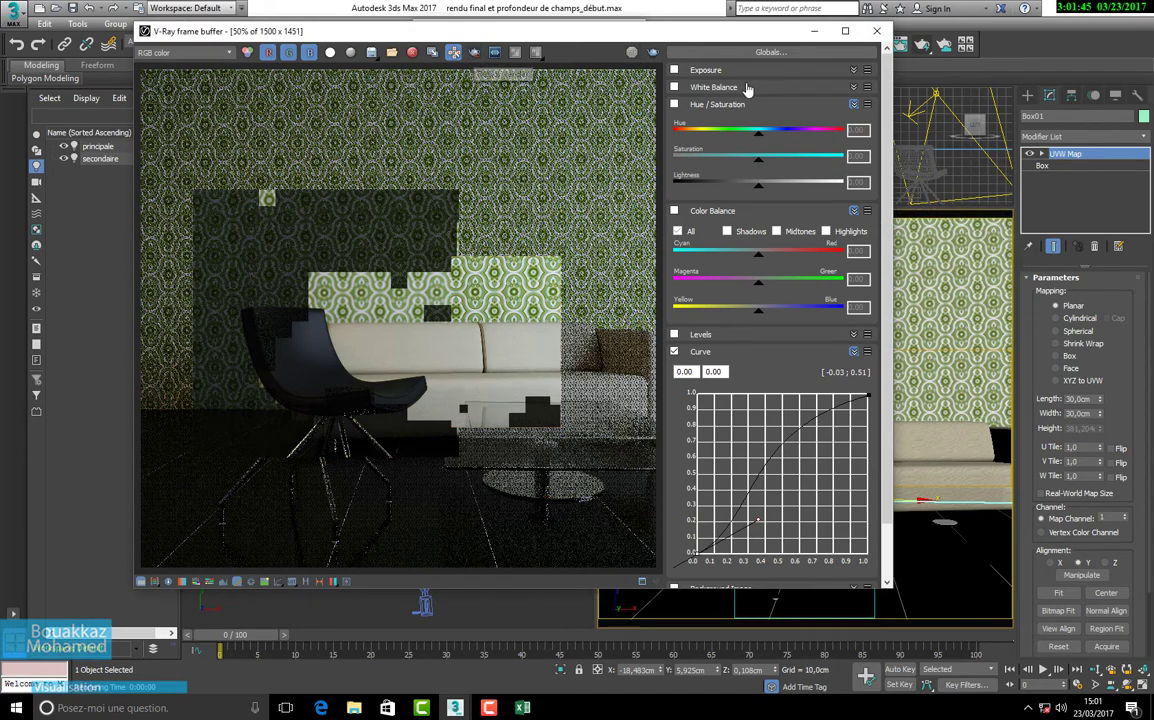
click(814, 33)
Step: Set the physical camera's aperture to f/2.5 and enable its depth of field
click(425, 597)
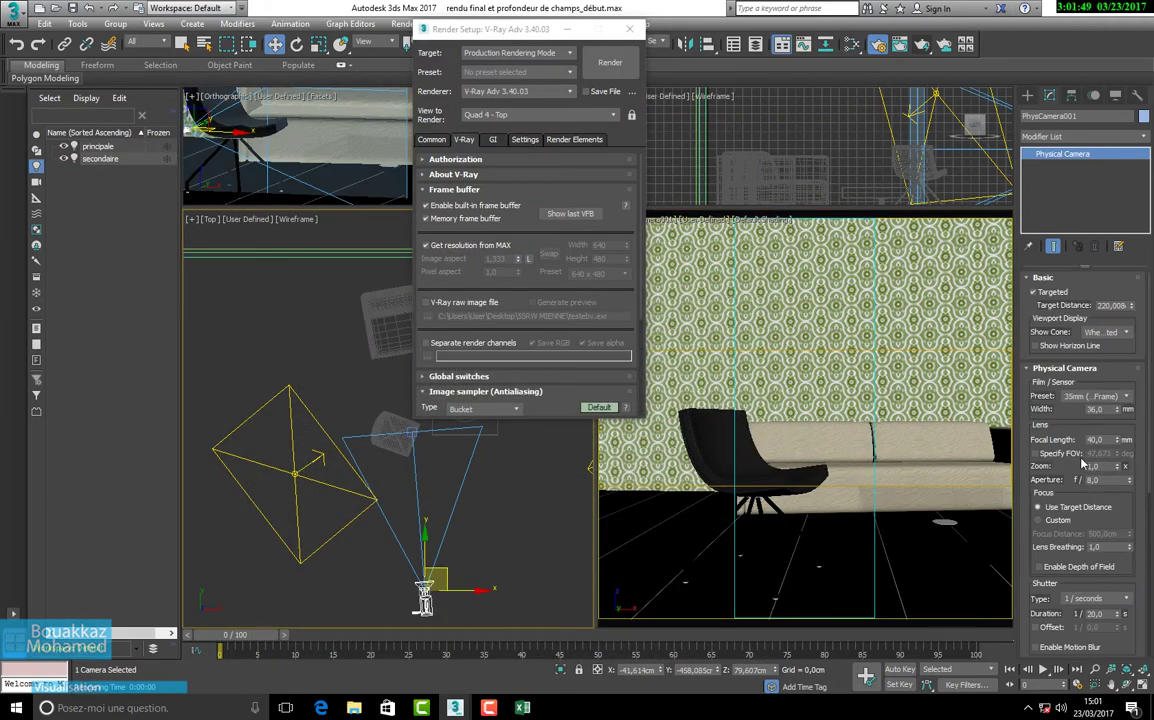
double_click(1090, 480)
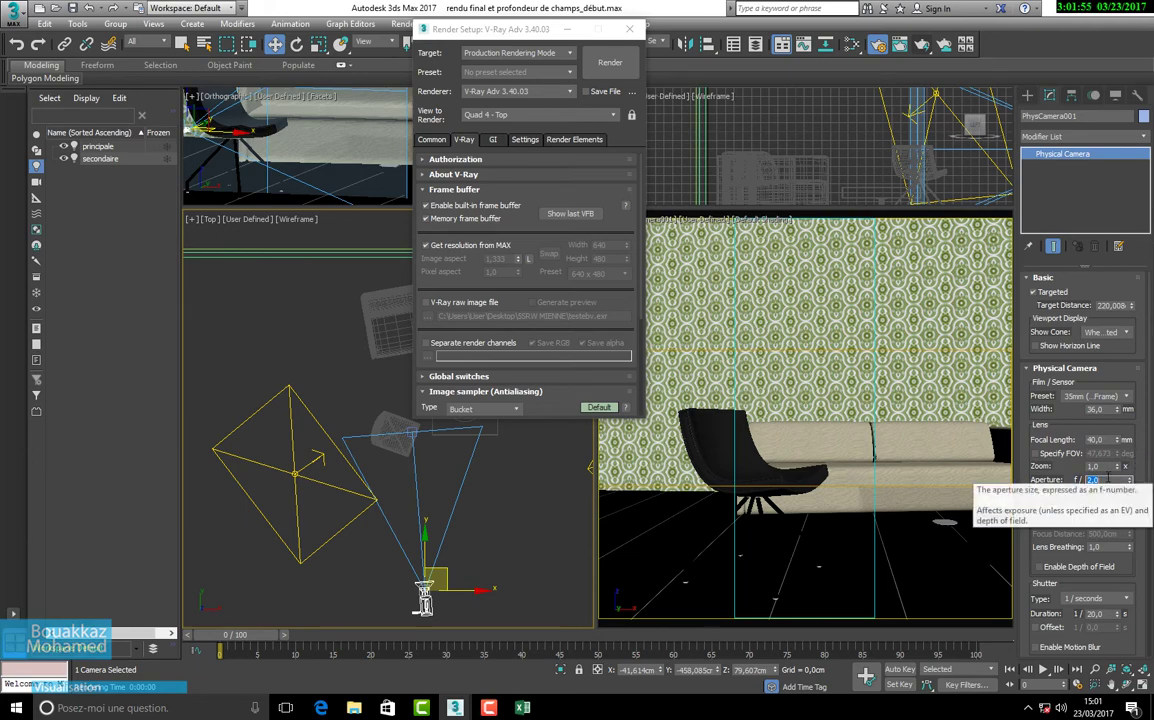
text(2,)
key(Return)
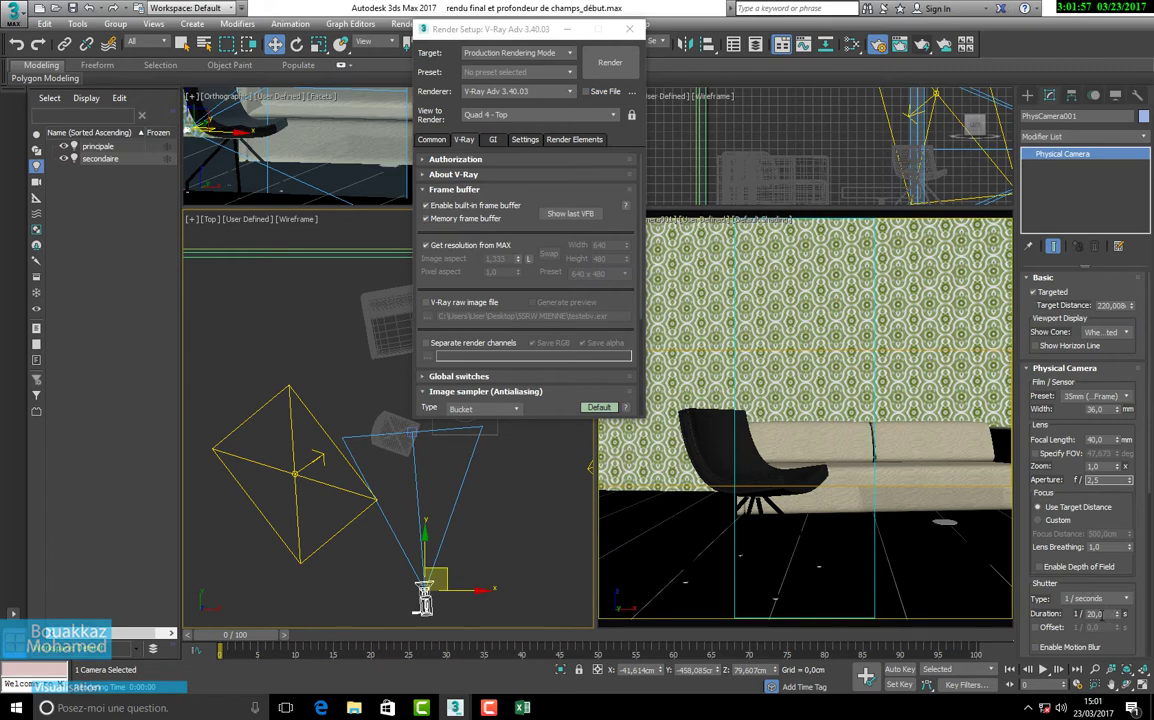
double_click(1093, 614)
click(1060, 568)
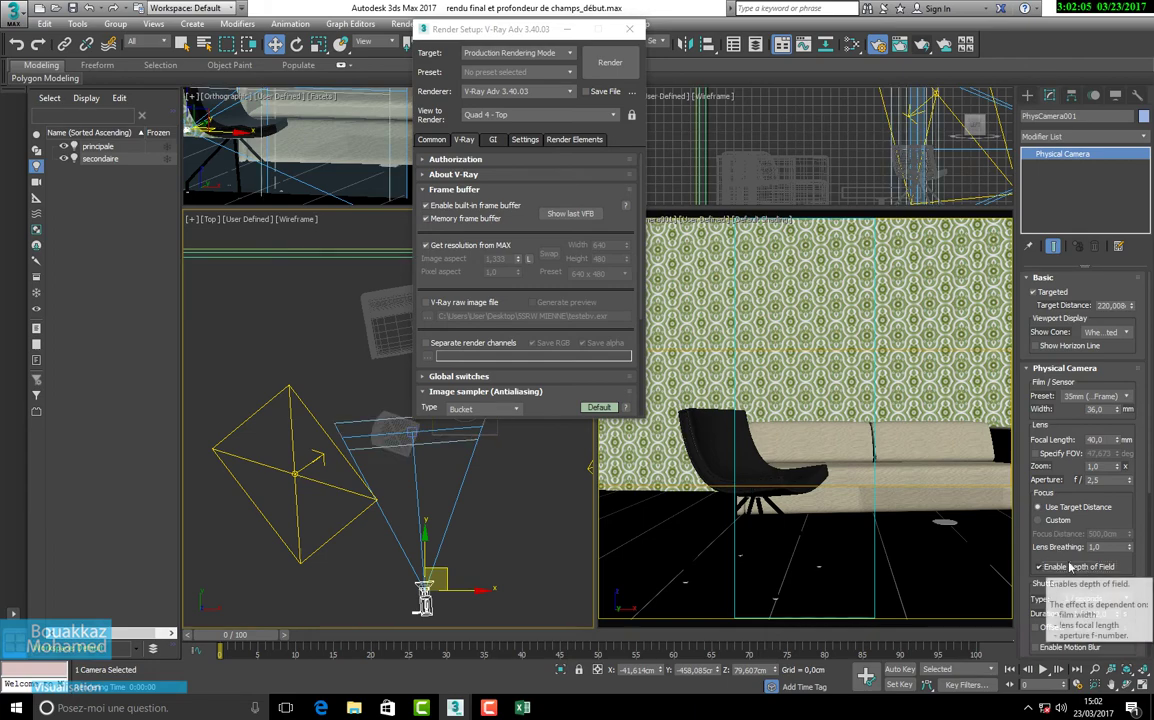
Step: Render the full physical camera view with V-Ray and bring up the frame buffer to show the whole image
click(800, 320)
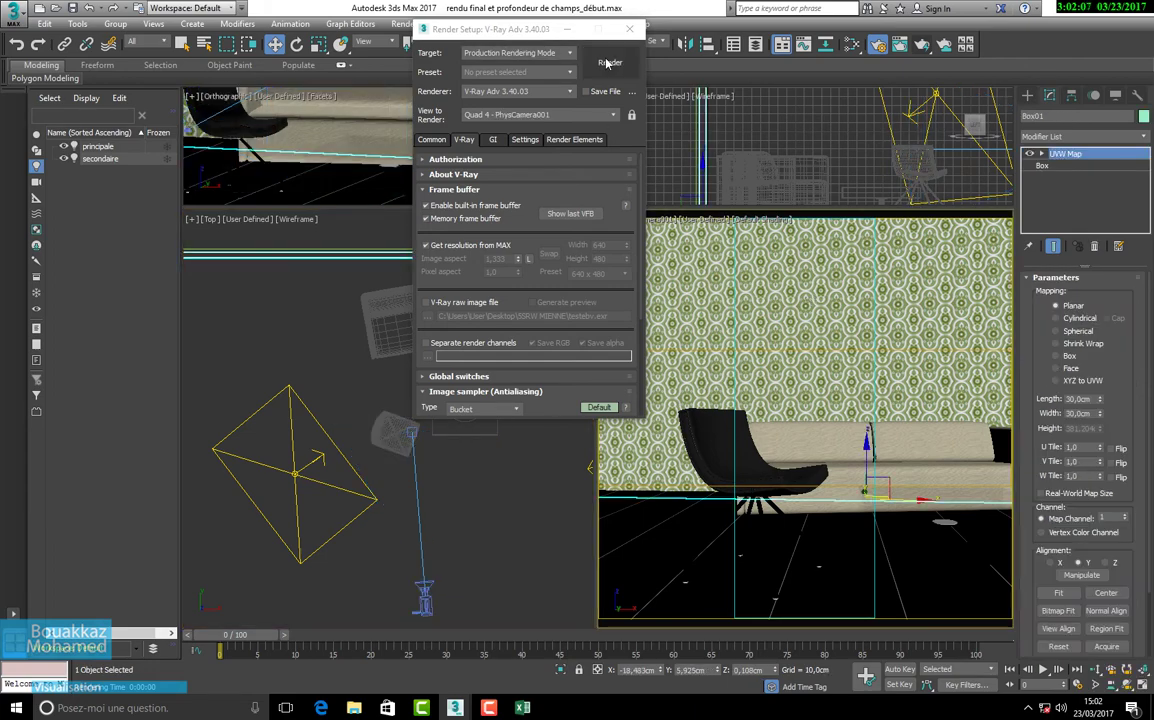
key(shift+q)
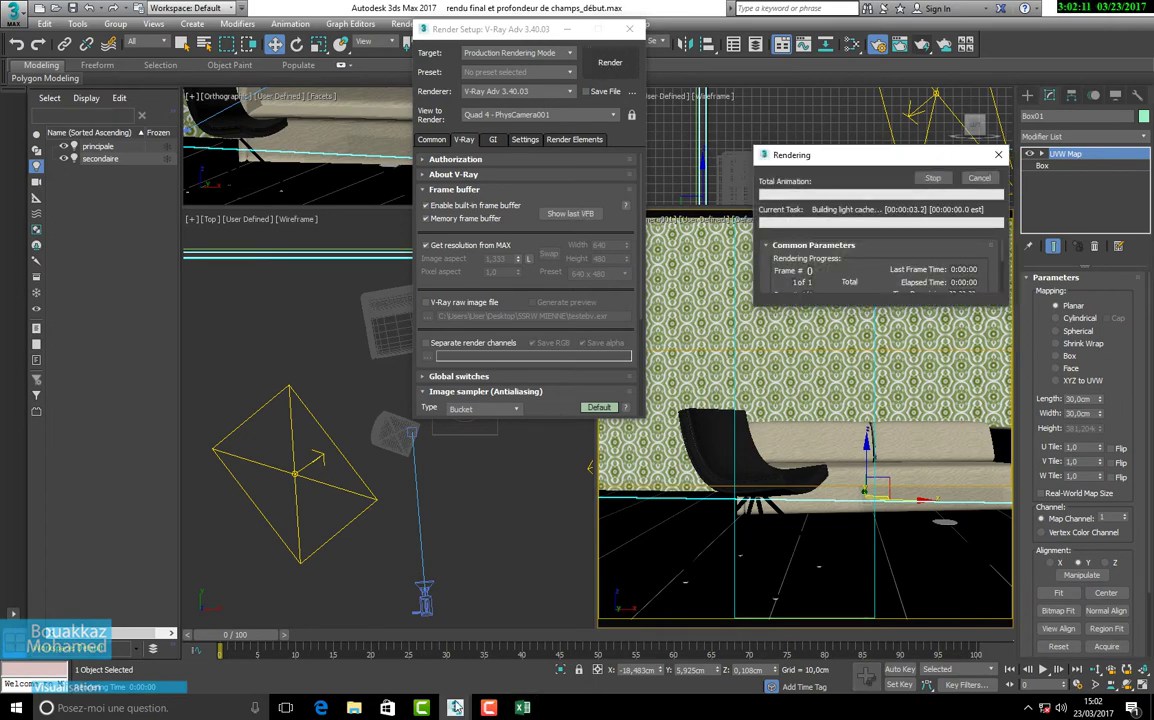
mouse_move(455, 707)
click(522, 645)
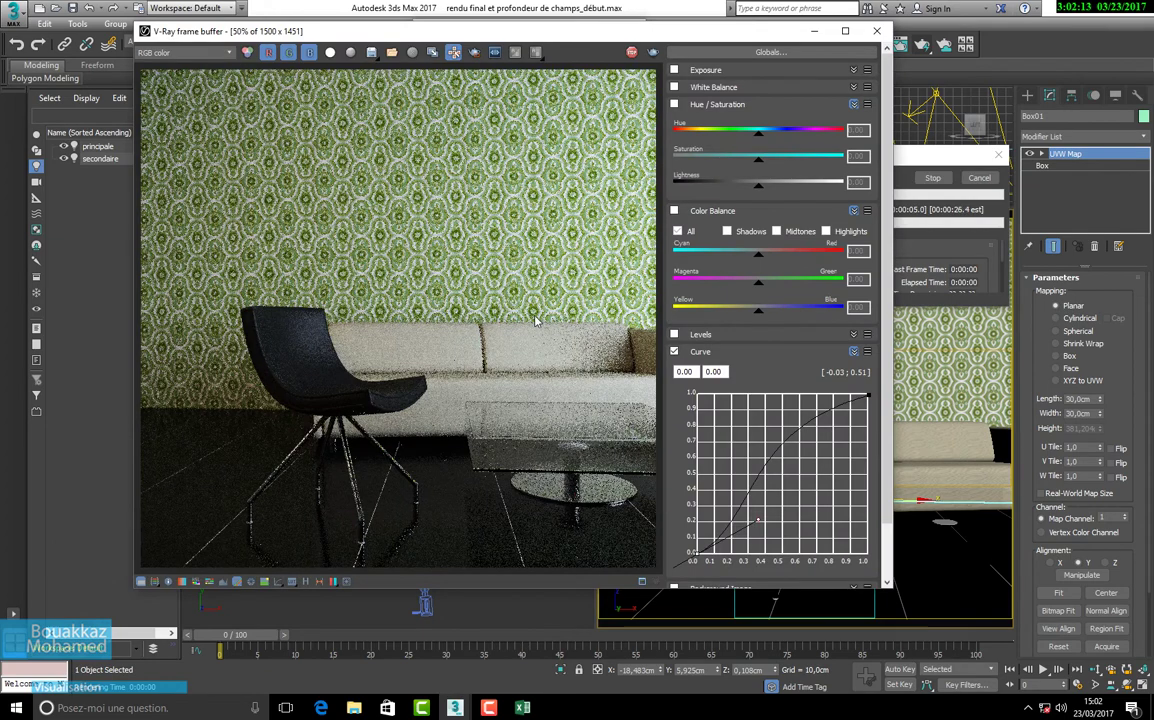
scroll(535, 320, down, 1)
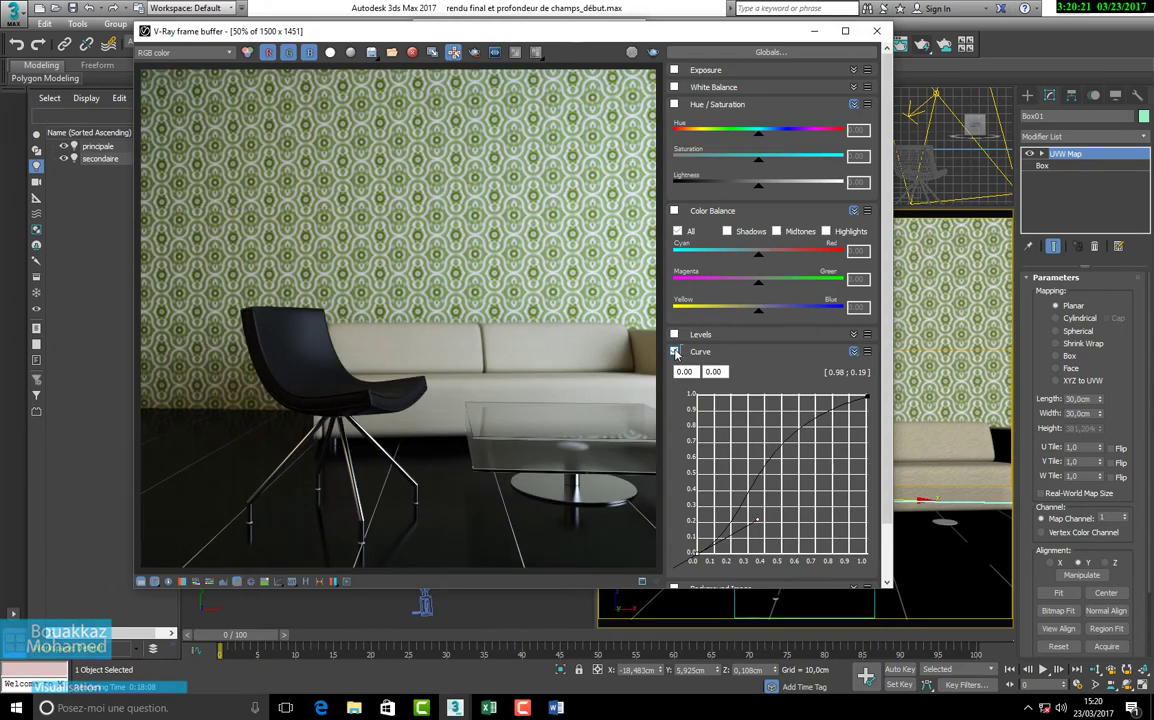
Step: Save the finished render as a JPEG named image03 in the Nouveau dossier folder, with quality 100
click(371, 52)
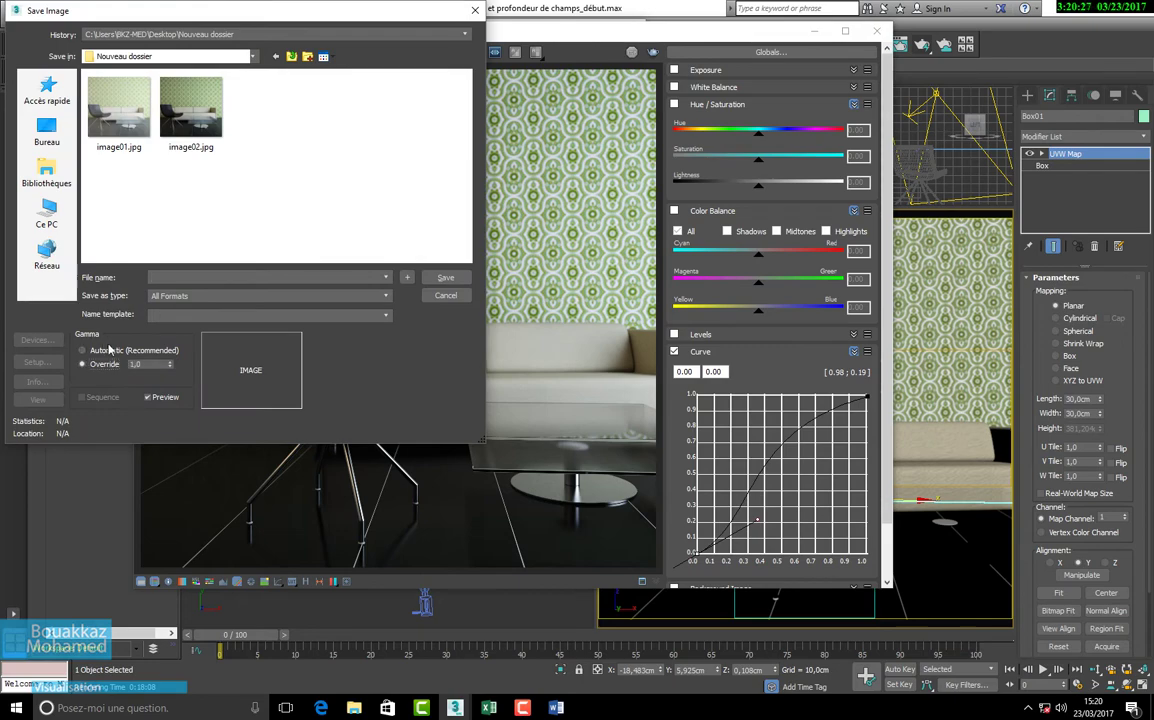
click(205, 296)
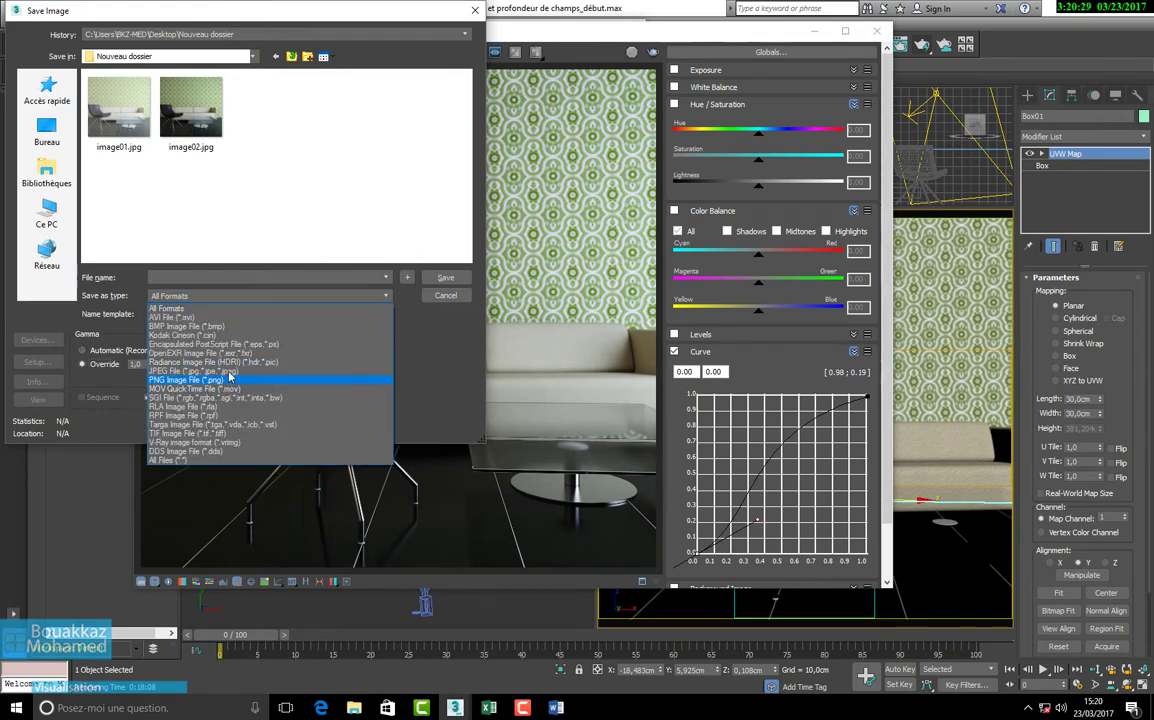
click(206, 340)
click(185, 279)
text(i)
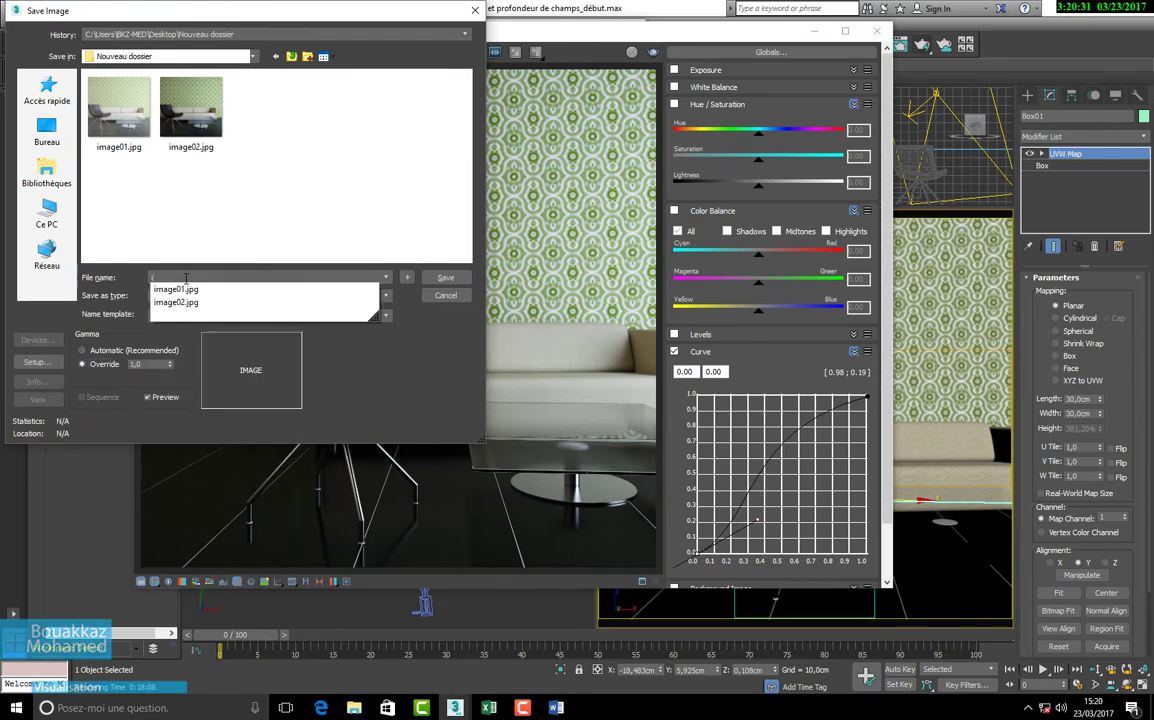
text(mage03)
key(Return)
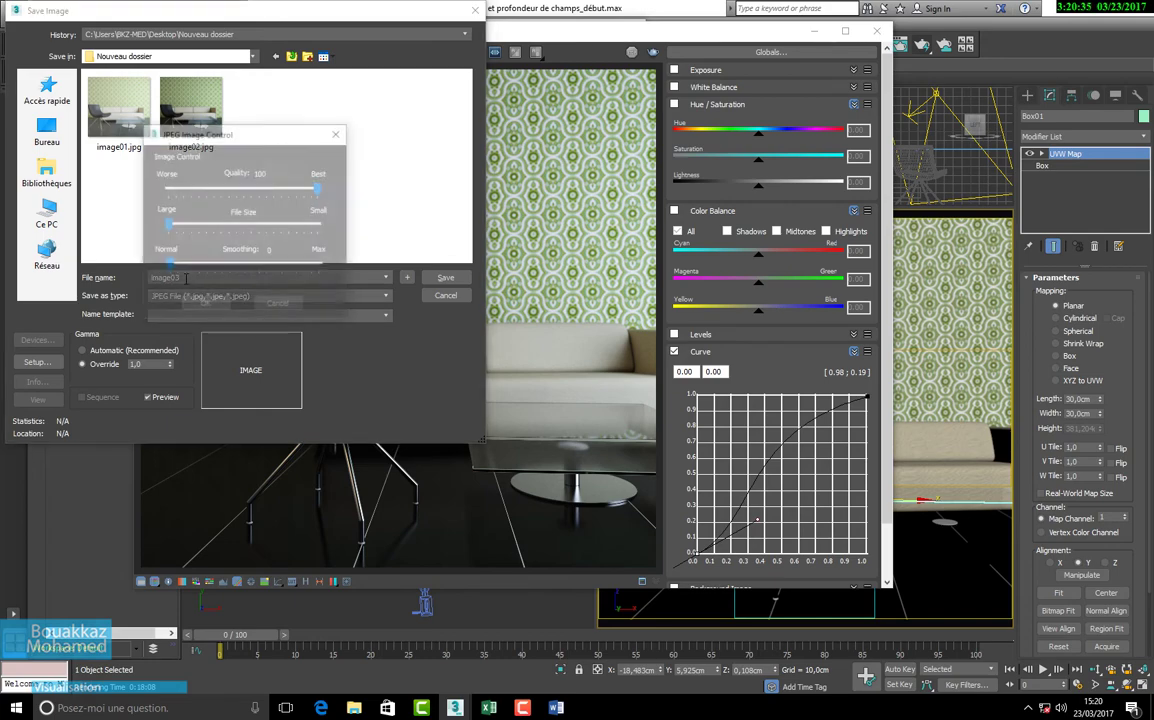
click(205, 305)
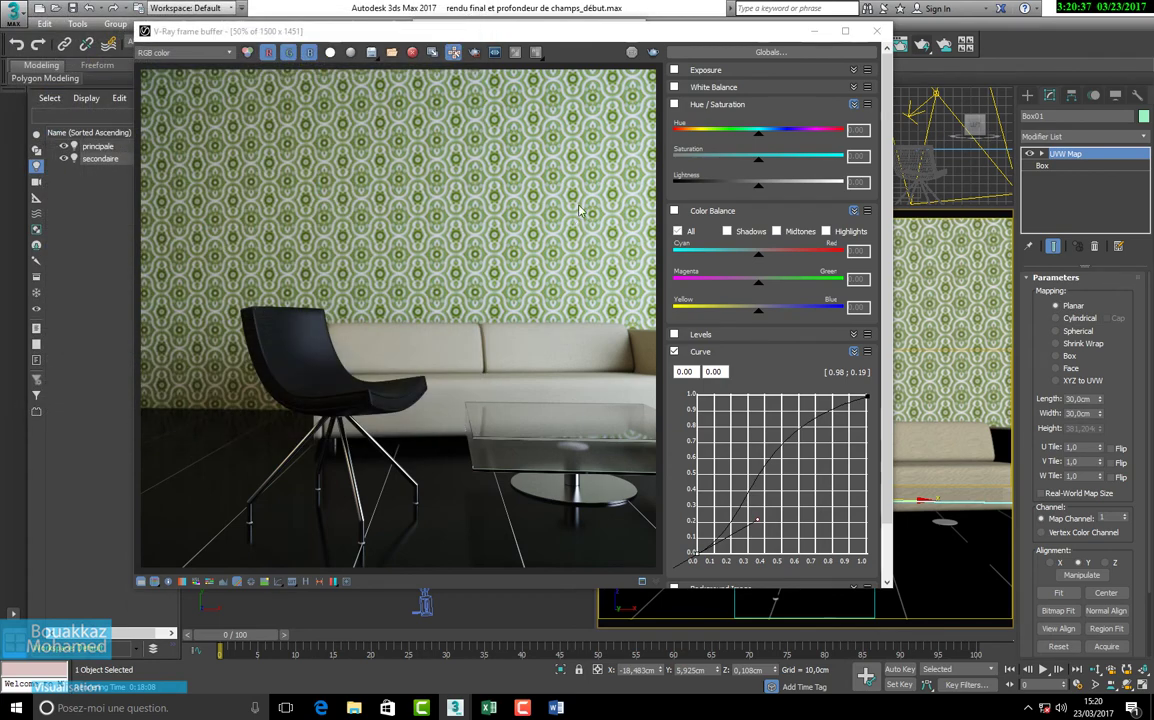